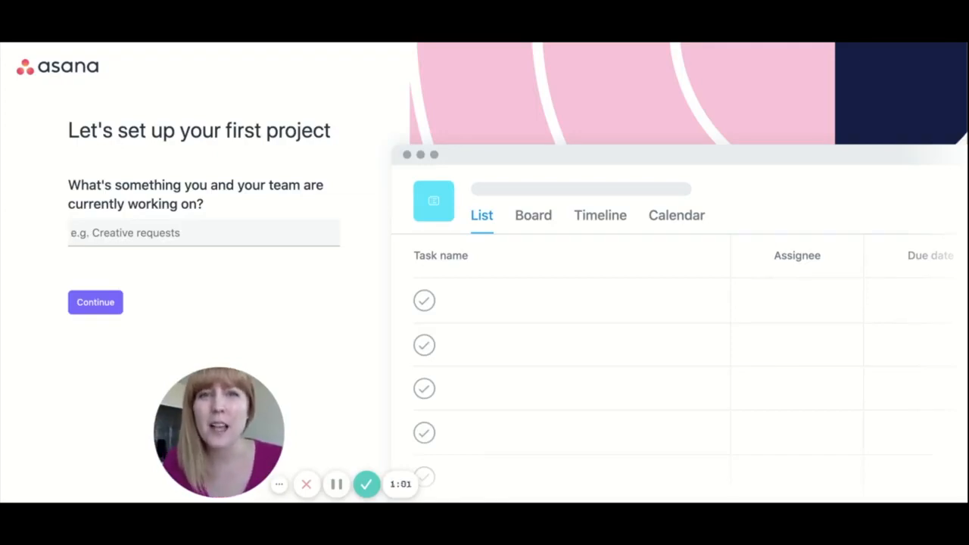
# - Name the first project Spring Collection and continue to its task setup
pyautogui.write('Sprin')
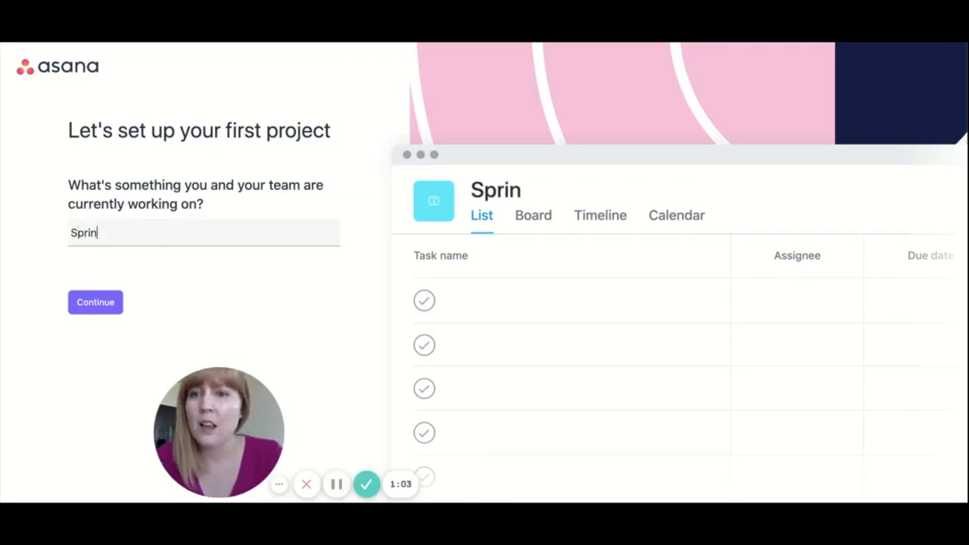
pyautogui.write('g Collection')
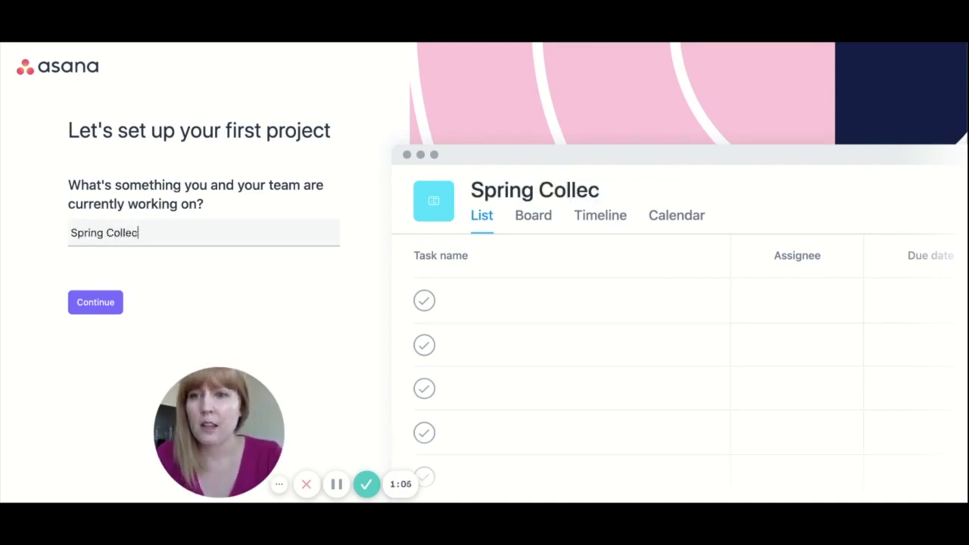
pyautogui.click(99, 303)
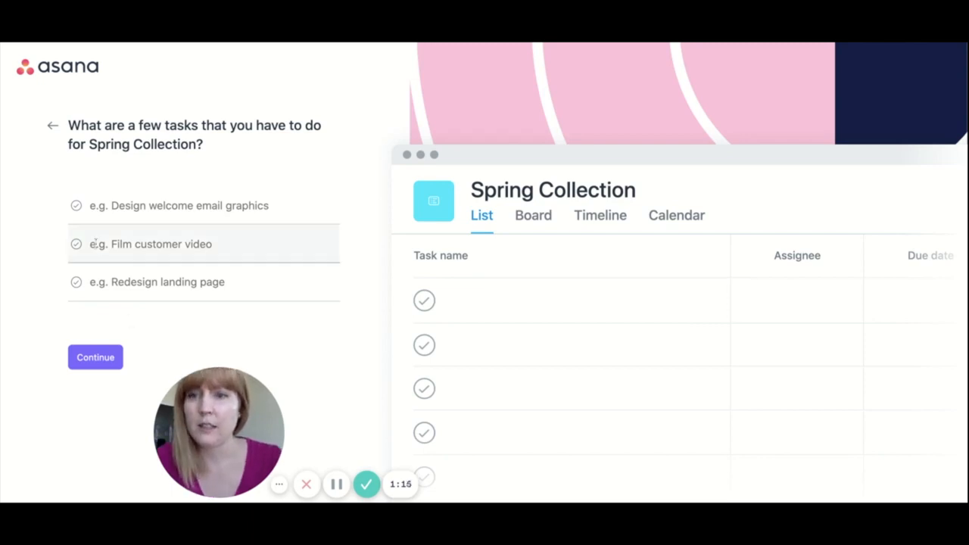
# - Enter Design Pins and Vector Pins as the project's first two tasks
pyautogui.click(126, 212)
pyautogui.write('Design Pins')
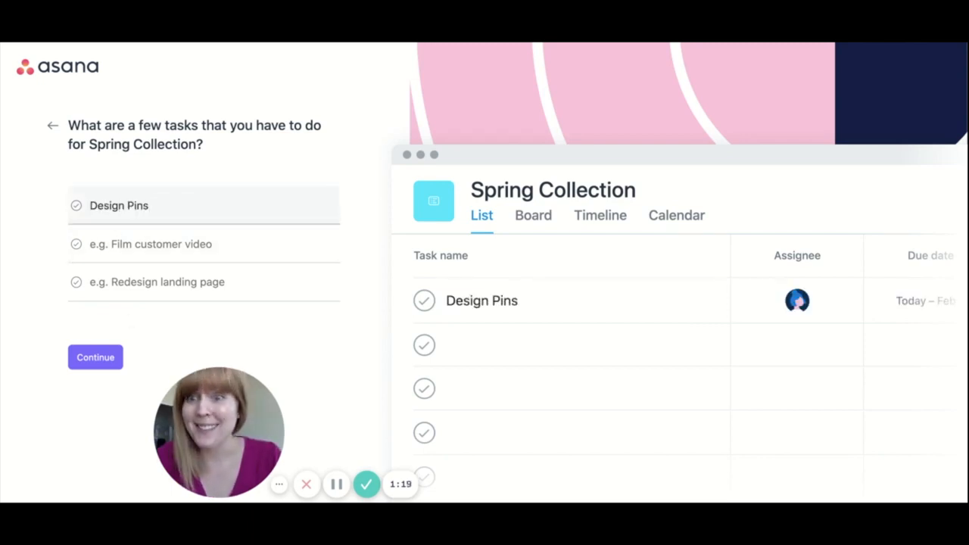
pyautogui.press('Tab')
pyautogui.write('Vector ')
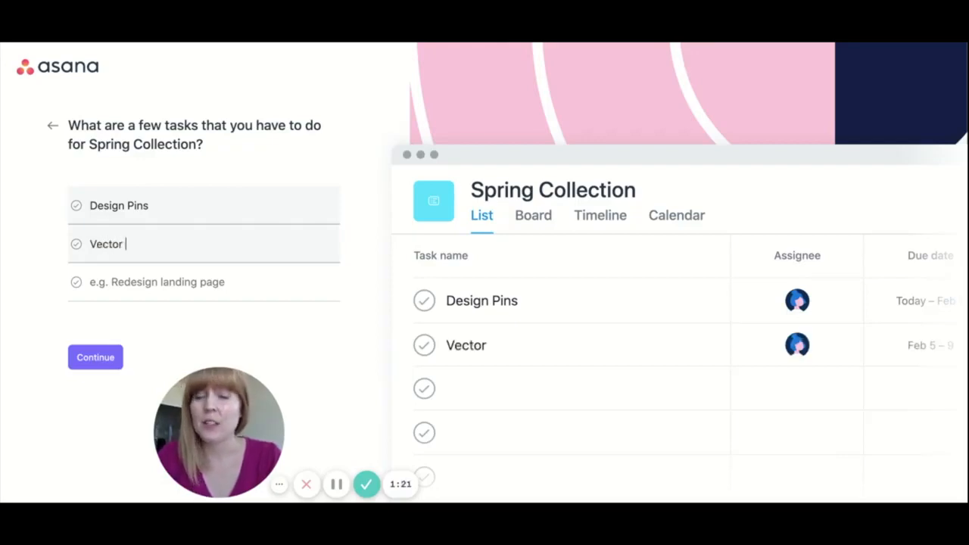
pyautogui.write('pins')
pyautogui.press('Tab')
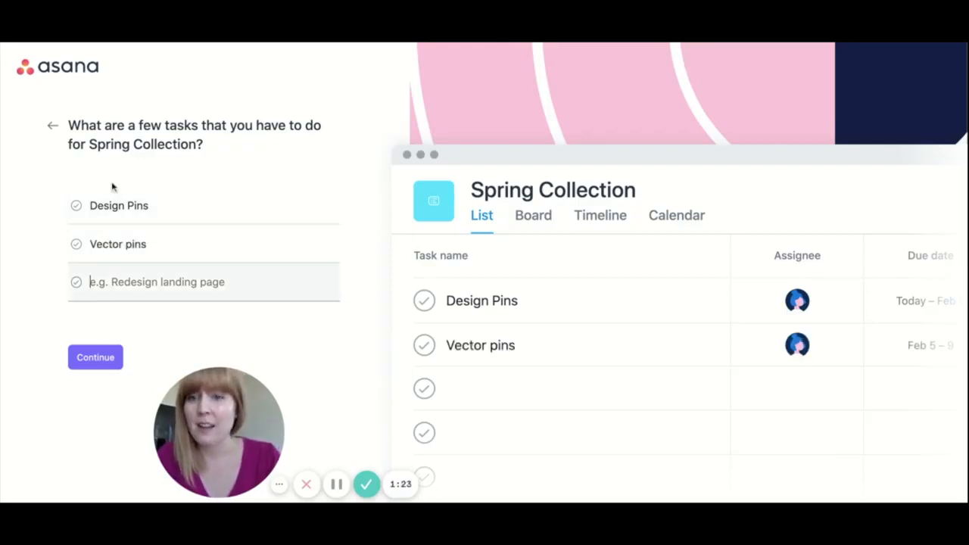
pyautogui.click(129, 244)
pyautogui.press('BackSpace')
pyautogui.write('P')
# - Enter "Send mockups to manufacturer" as the third task and continue to the section setup
pyautogui.click(130, 274)
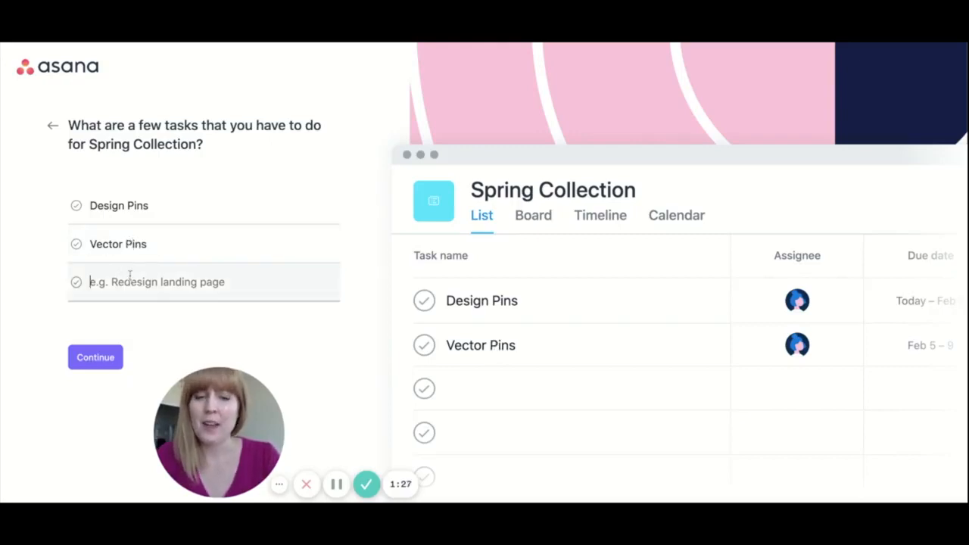
pyautogui.write('Send to')
pyautogui.press('BackSpace')
pyautogui.press('BackSpace')
pyautogui.write('mockups to manufacturer')
pyautogui.click(97, 364)
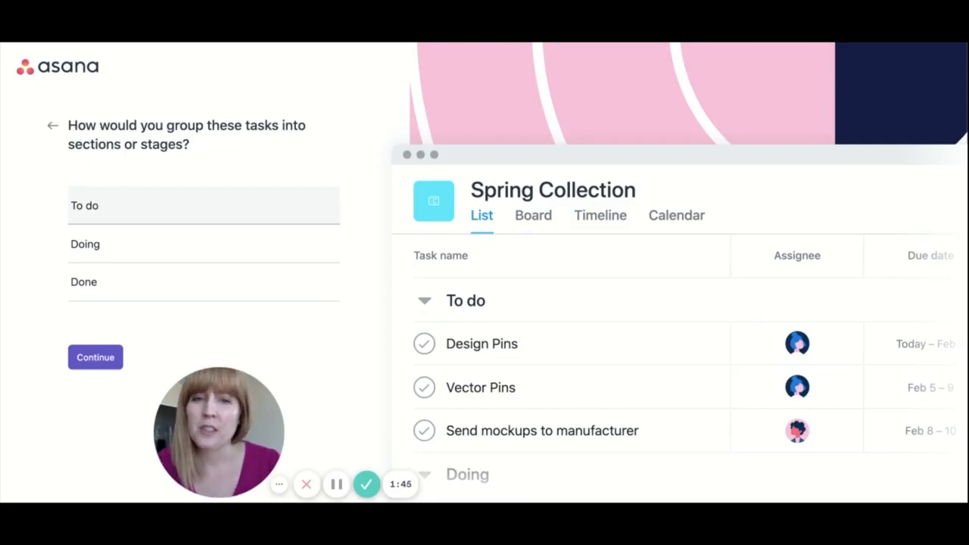
# - Accept the To do, Doing and Done sections, preview the Board and Timeline layouts, and choose the Calendar layout
pyautogui.press('Return')
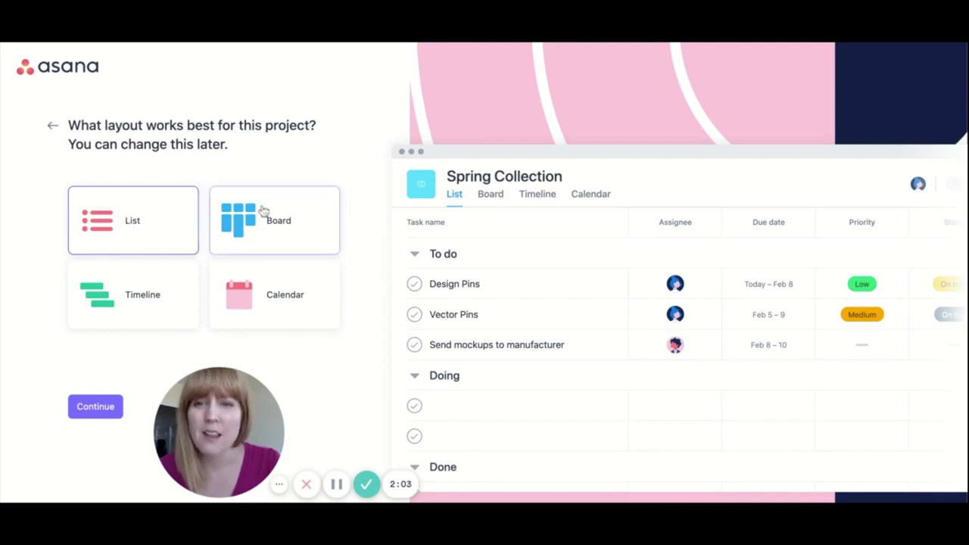
pyautogui.click(263, 211)
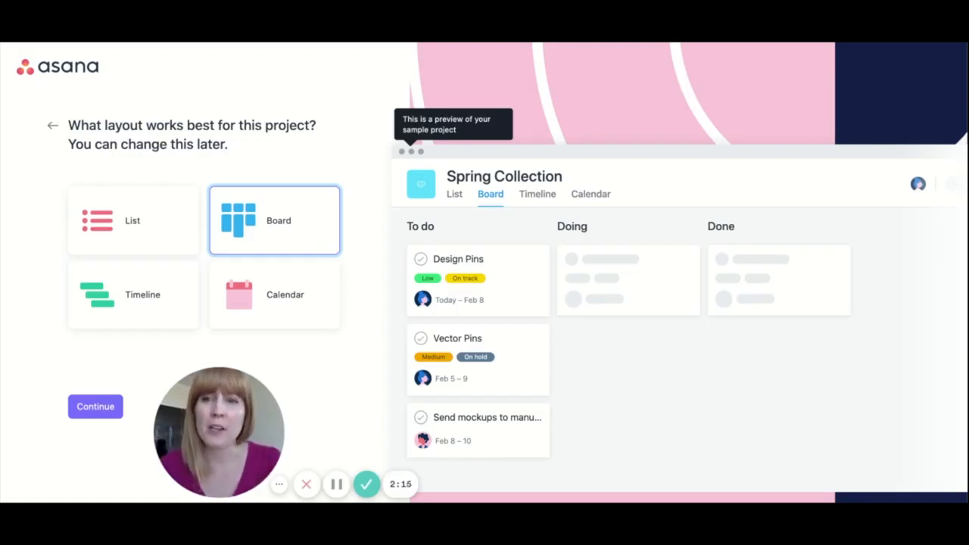
pyautogui.click(129, 308)
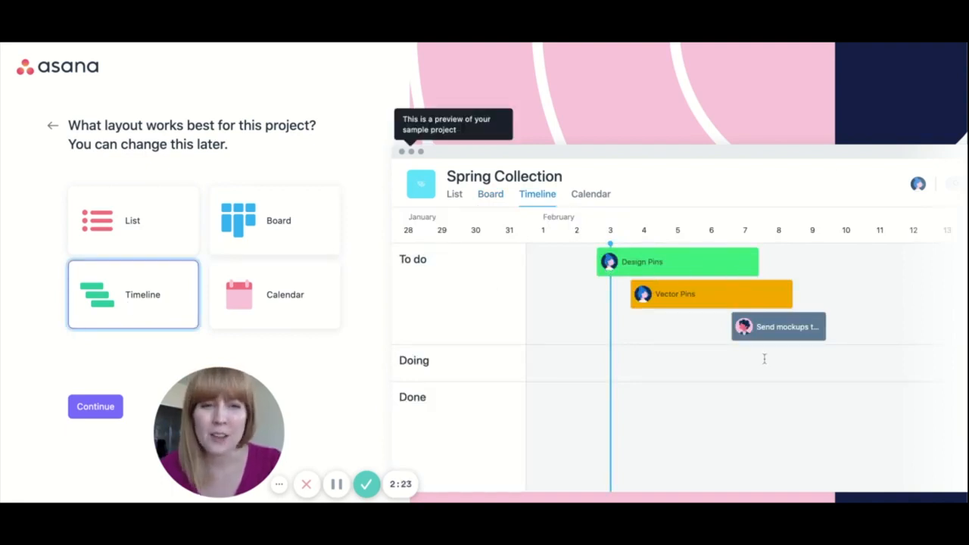
pyautogui.click(270, 309)
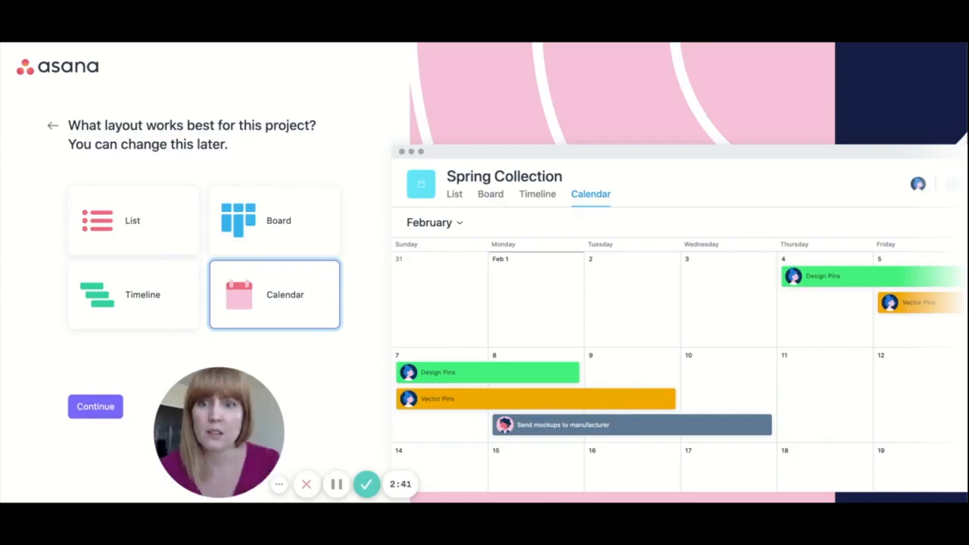
pyautogui.click(106, 412)
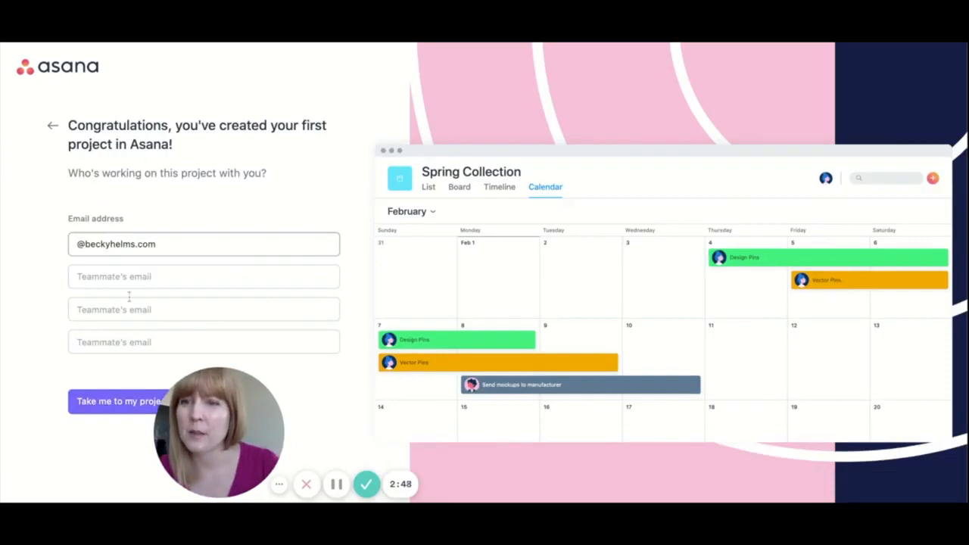
# - Complete the email address in the teammate invitation form and proceed to the project
pyautogui.click(77, 243)
pyautogui.write('becky')
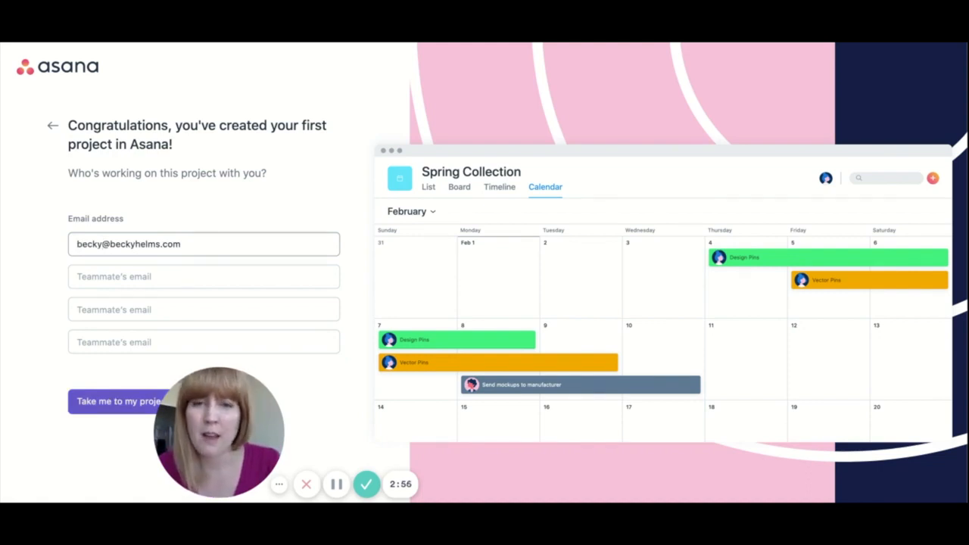
pyautogui.click(151, 401)
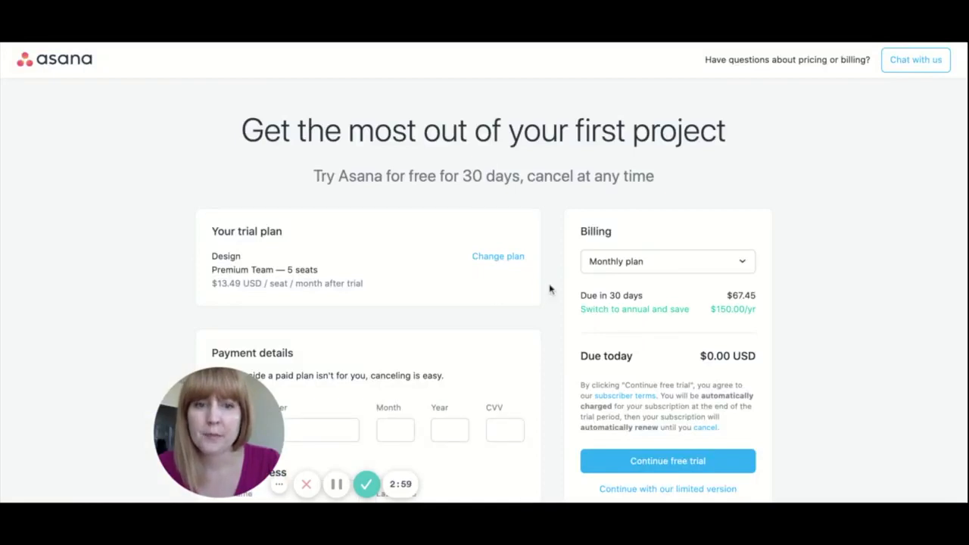
# - Review the trial plan's payment and billing details, and continue with the limited version instead
pyautogui.scroll(-3, 550, 289)
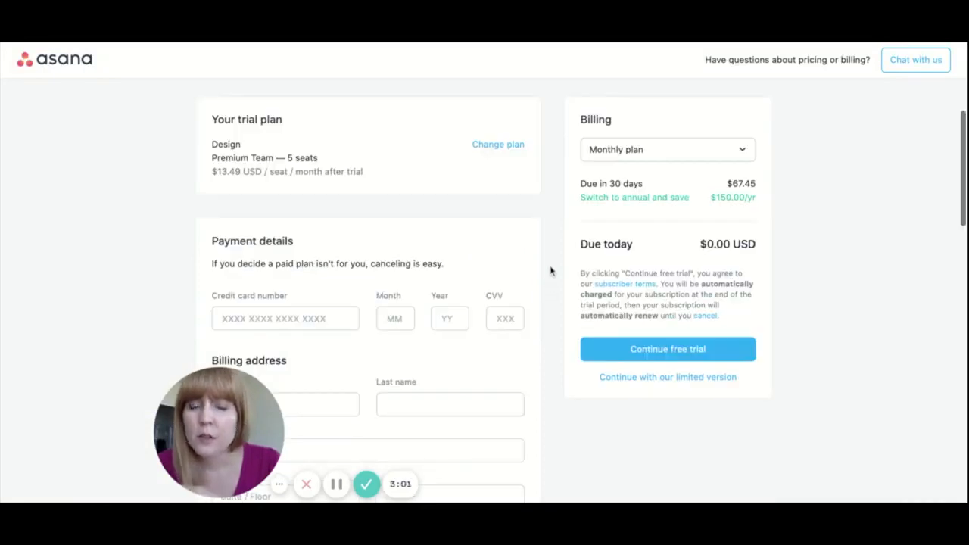
pyautogui.scroll(-1, 550, 270)
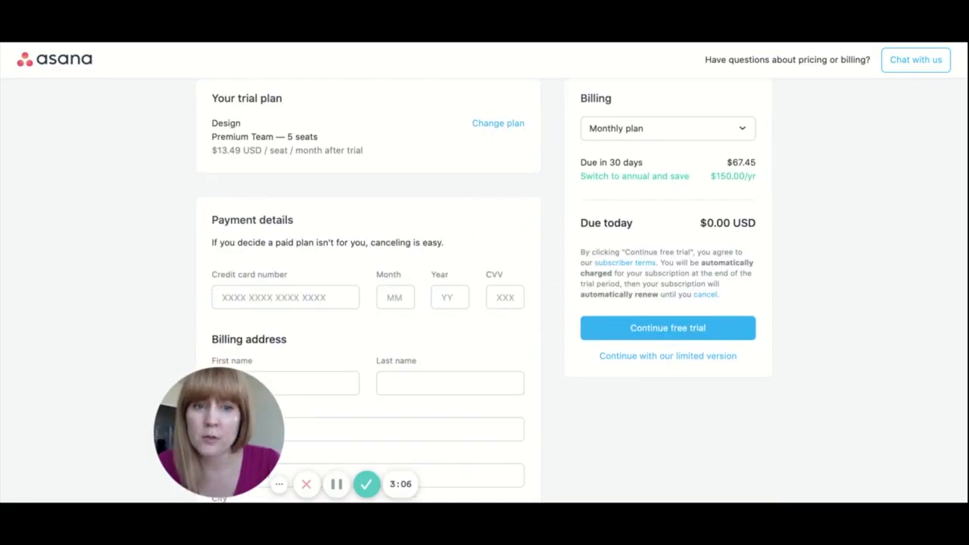
pyautogui.scroll(-2, 711, 295)
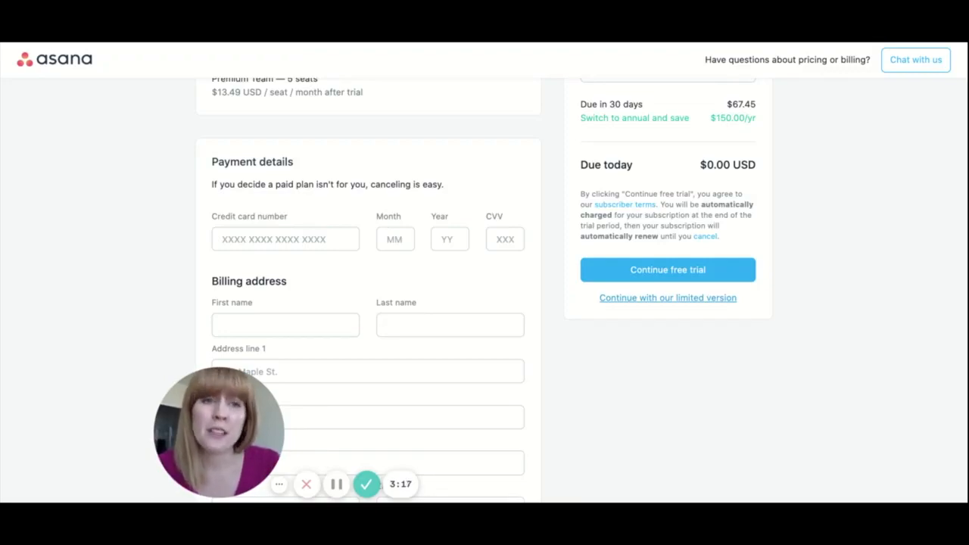
pyautogui.click(667, 298)
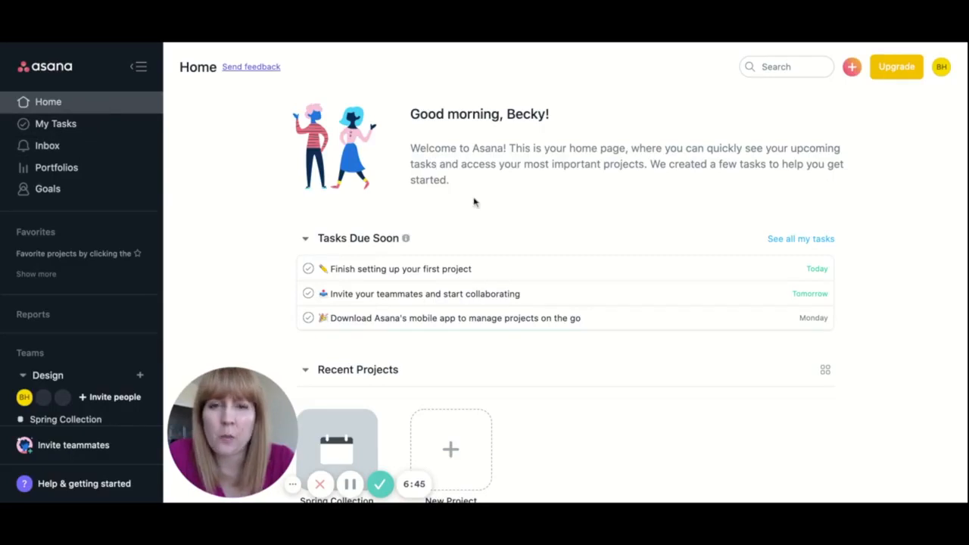
# - Look through the Home page's tasks and recent projects and the List, Calendar and Files views of My Tasks
pyautogui.scroll(-2, 605, 220)
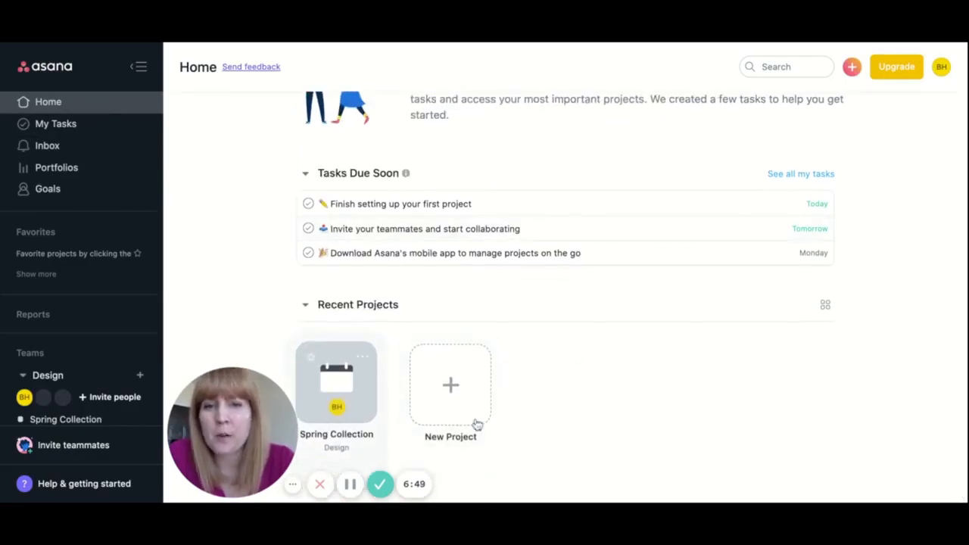
pyautogui.scroll(1, 591, 413)
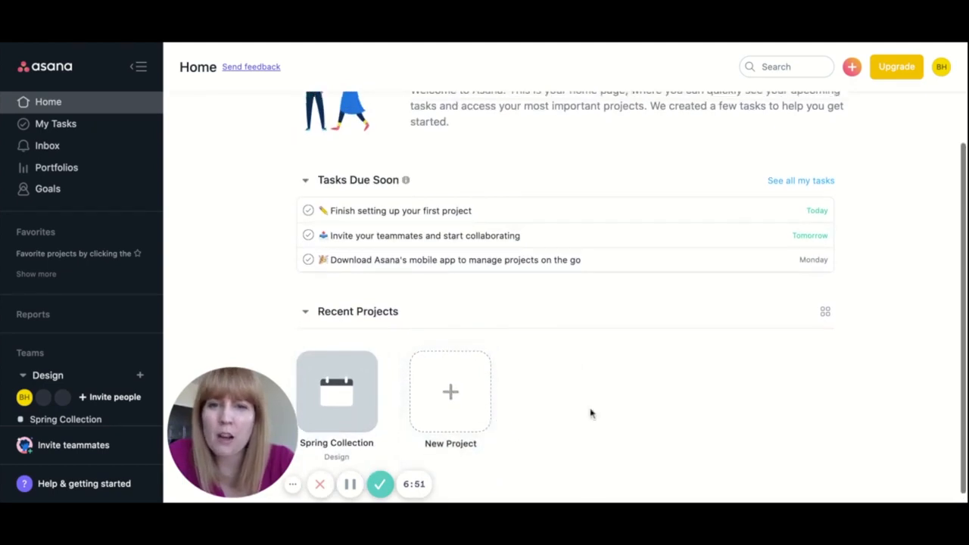
pyautogui.scroll(2, 591, 413)
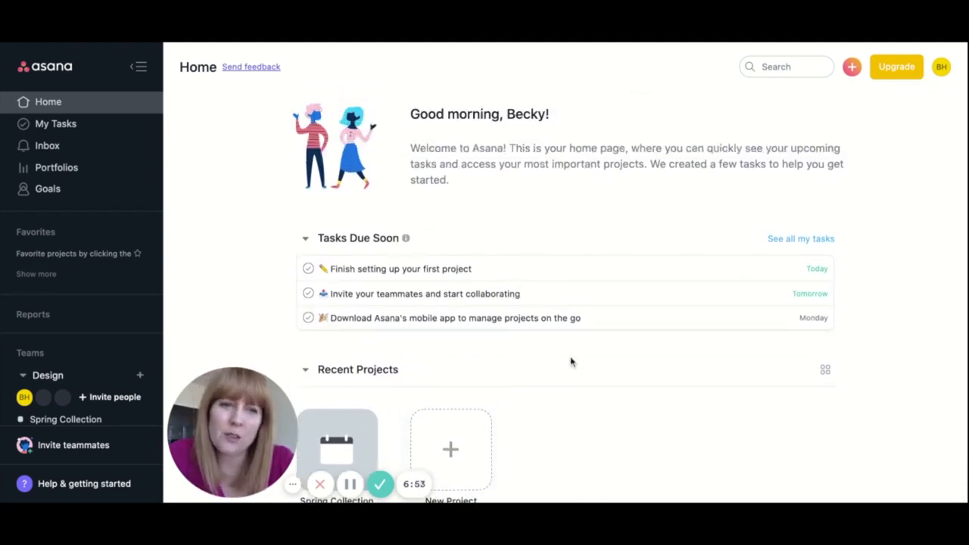
pyautogui.click(97, 134)
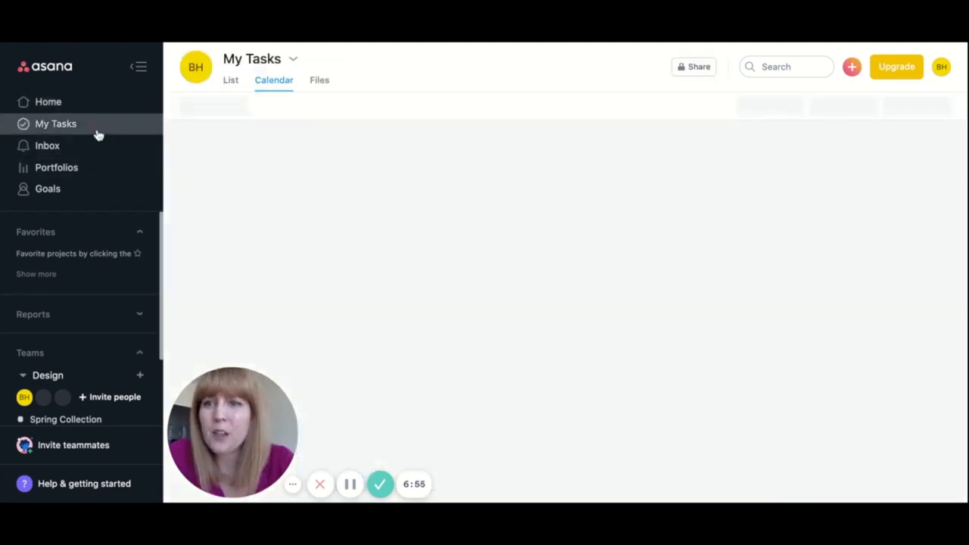
pyautogui.click(231, 84)
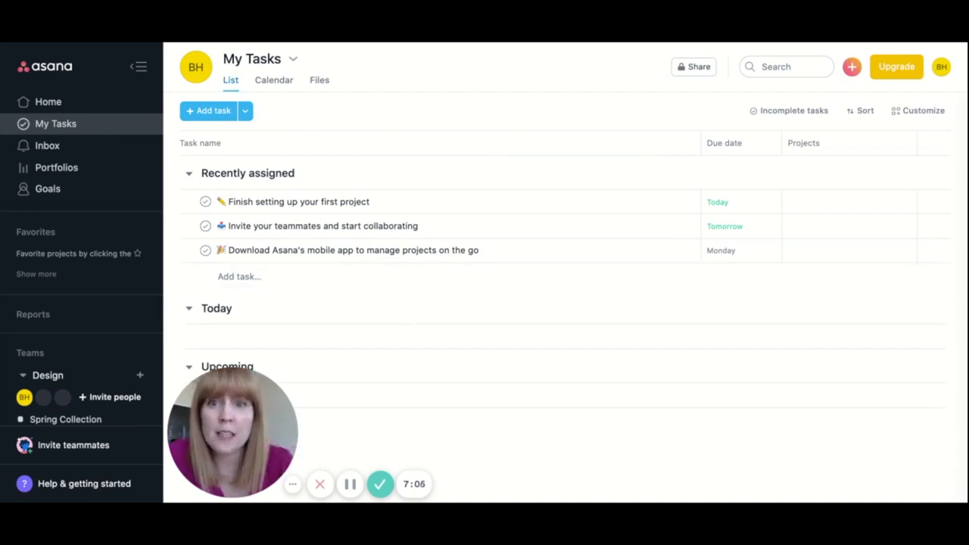
pyautogui.click(275, 82)
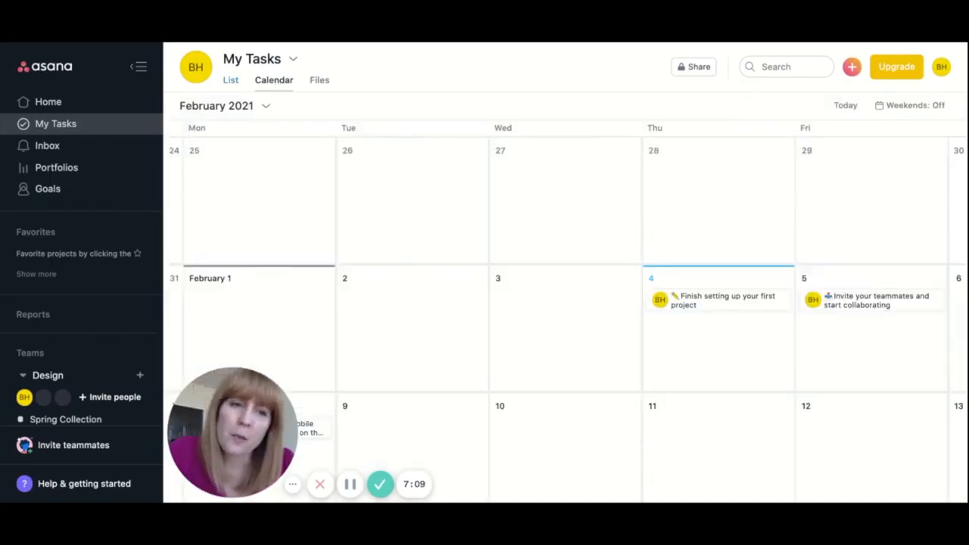
pyautogui.click(320, 80)
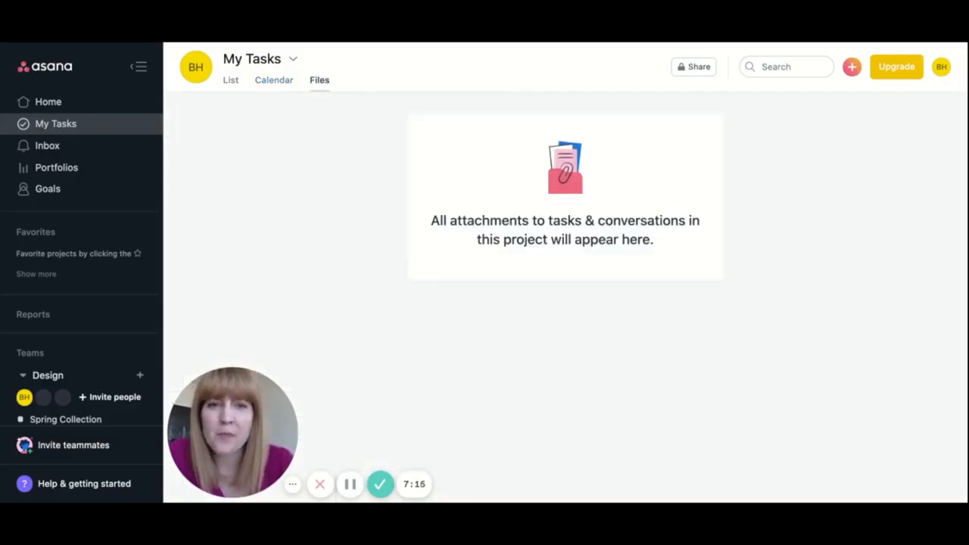
pyautogui.click(230, 81)
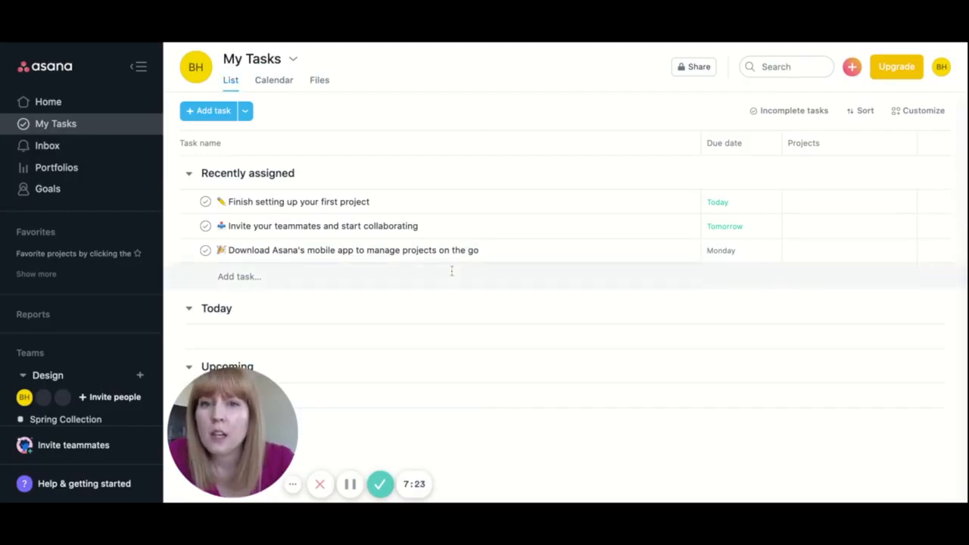
pyautogui.click(409, 285)
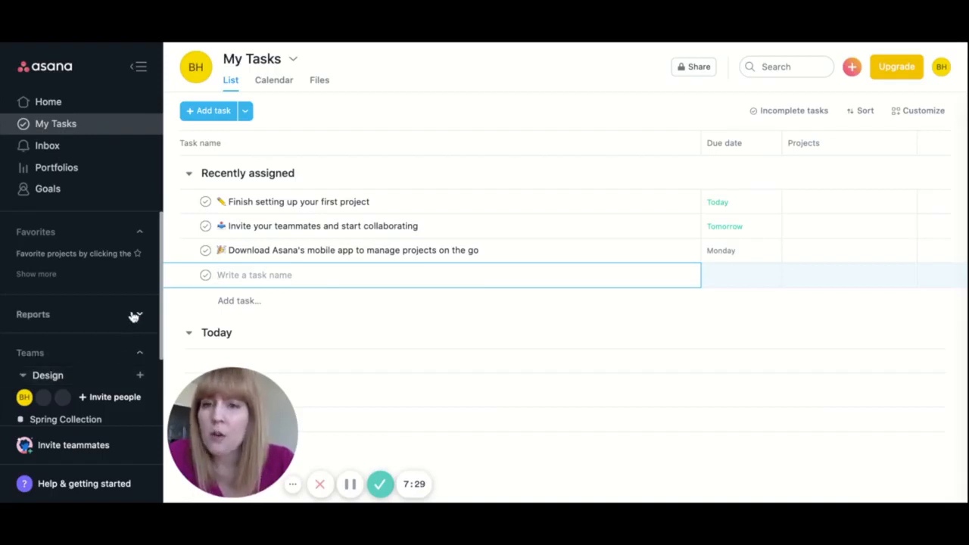
# - Rename the Design team to PRODUCTS in its team settings and save the update
pyautogui.scroll(-2, 131, 315)
pyautogui.scroll(-2, 132, 316)
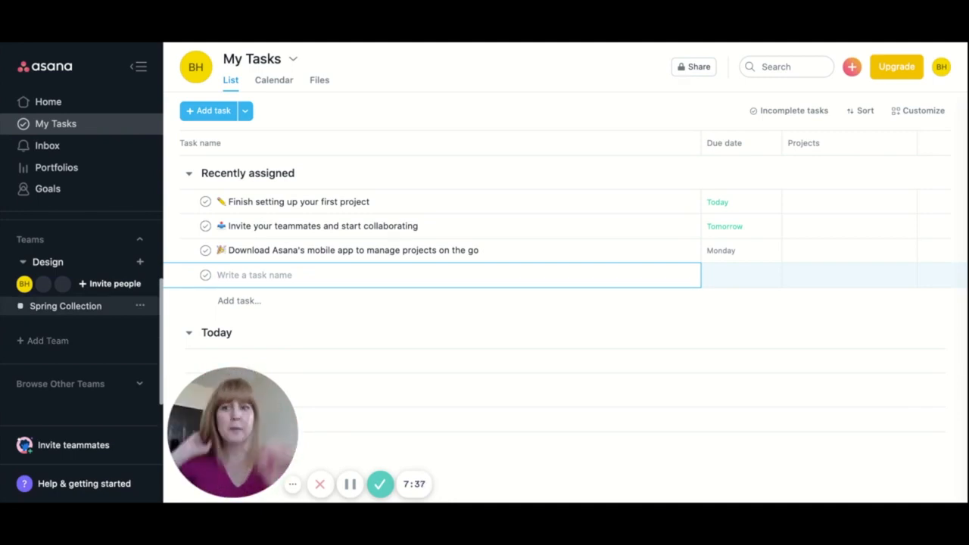
pyautogui.click(62, 265)
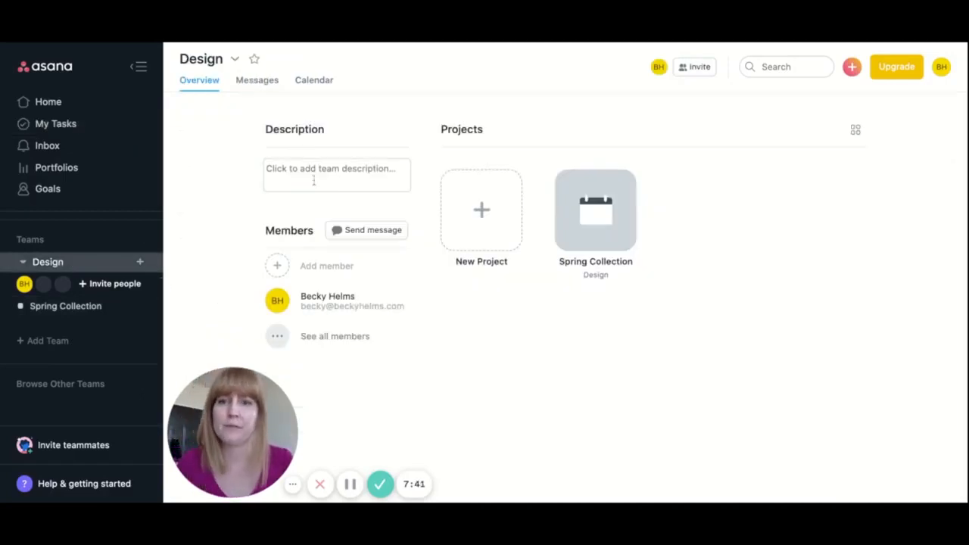
pyautogui.click(235, 60)
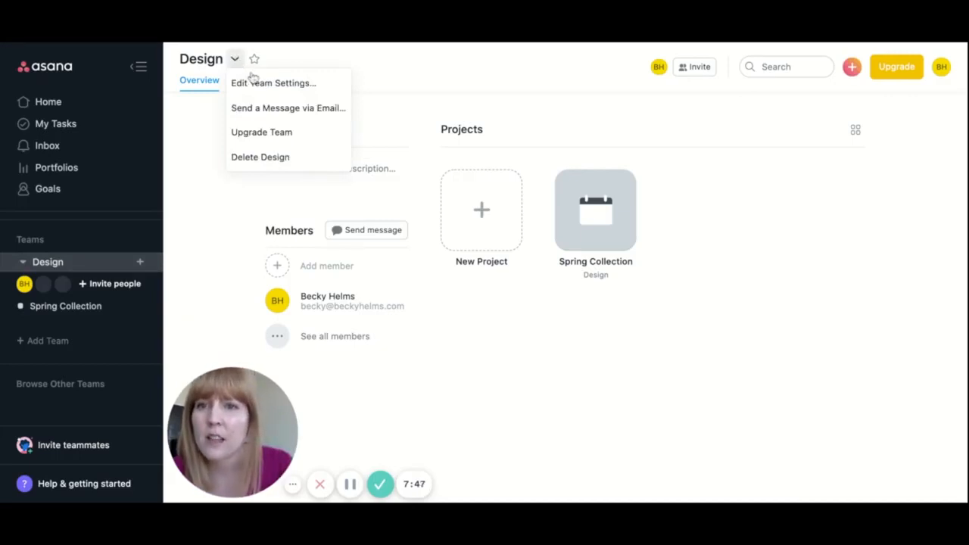
pyautogui.click(282, 88)
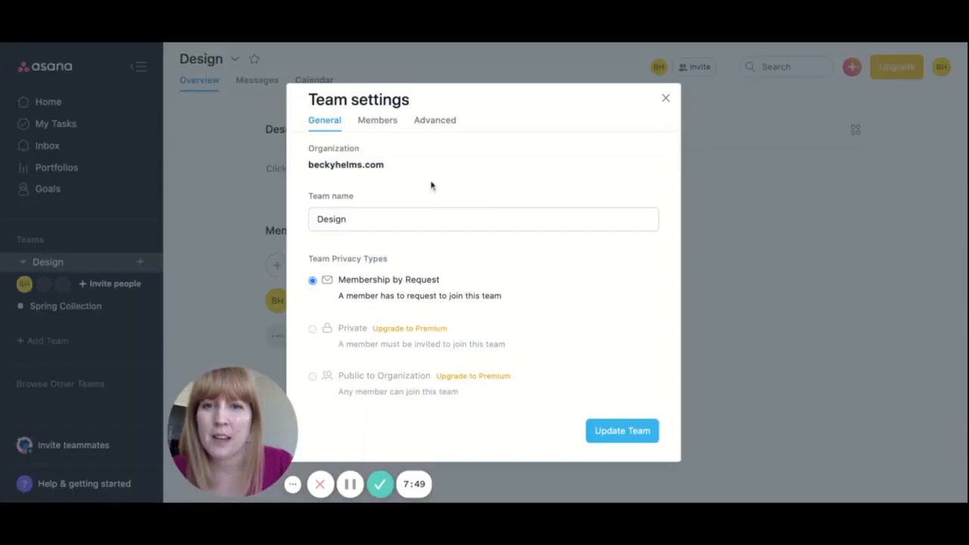
pyautogui.doubleClick(356, 219)
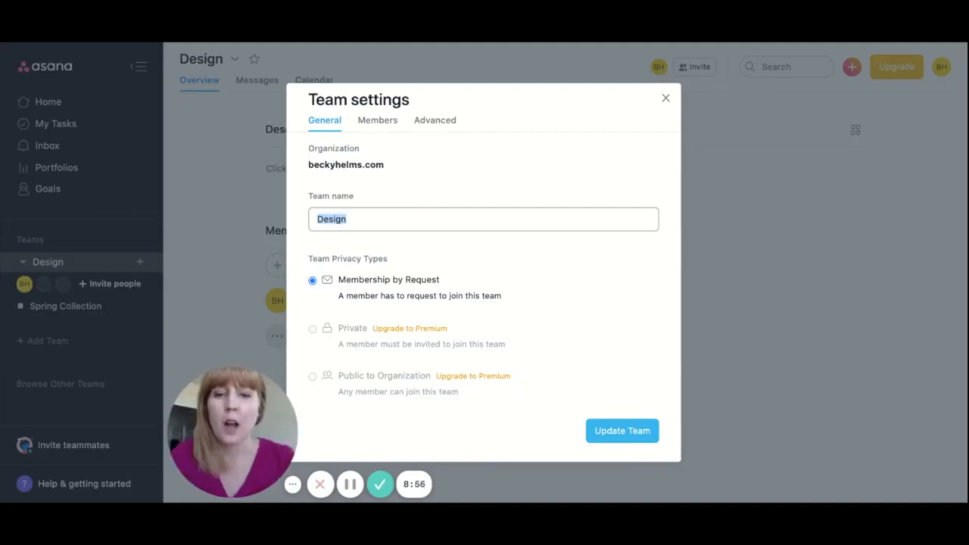
pyautogui.write('PRODUCTS')
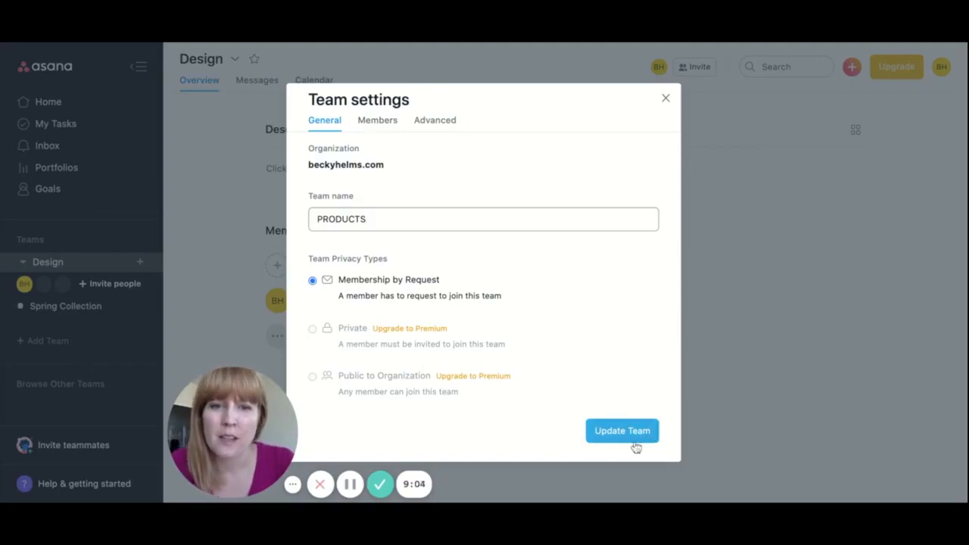
pyautogui.click(608, 431)
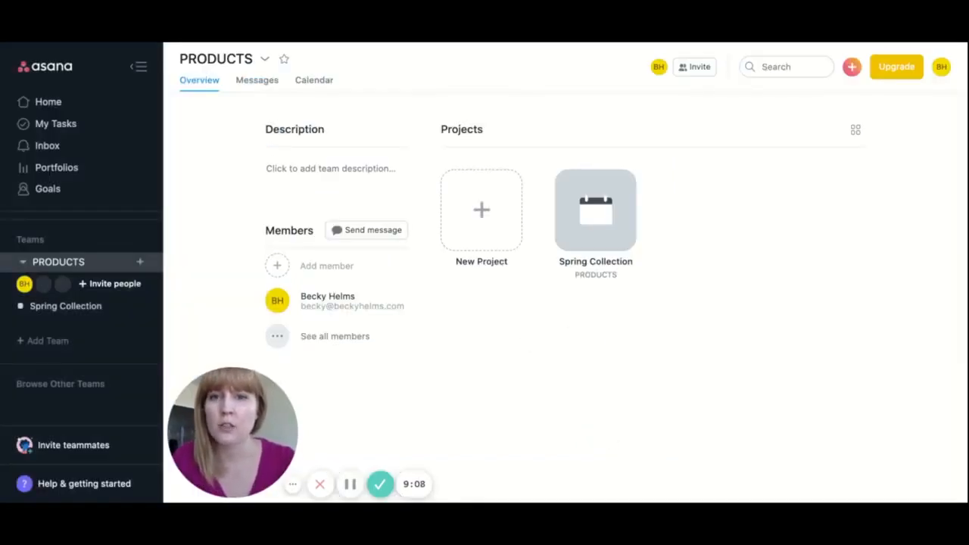
# - Open the Spring Collection project and set its color to light pink for everyone
pyautogui.moveTo(592, 221)
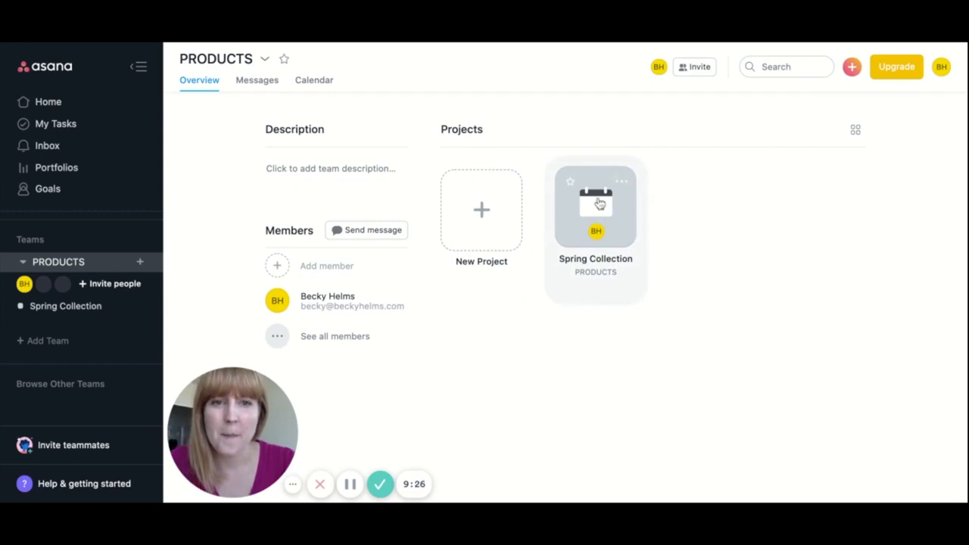
pyautogui.click(598, 203)
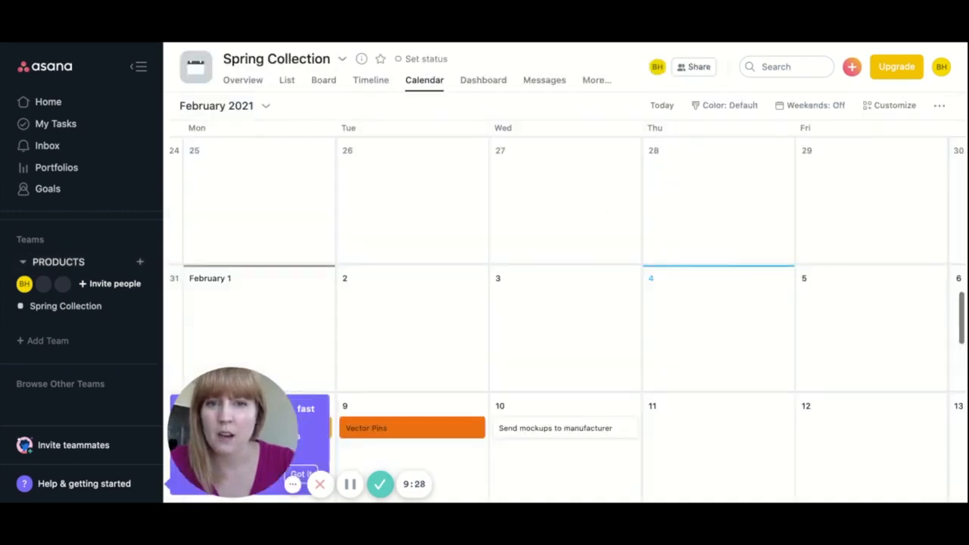
pyautogui.click(139, 307)
pyautogui.moveTo(200, 331)
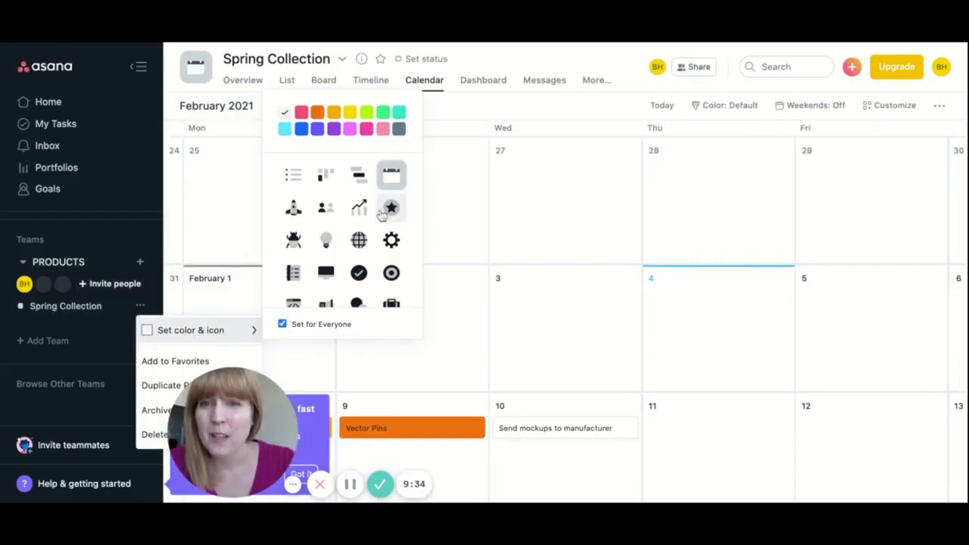
pyautogui.click(383, 130)
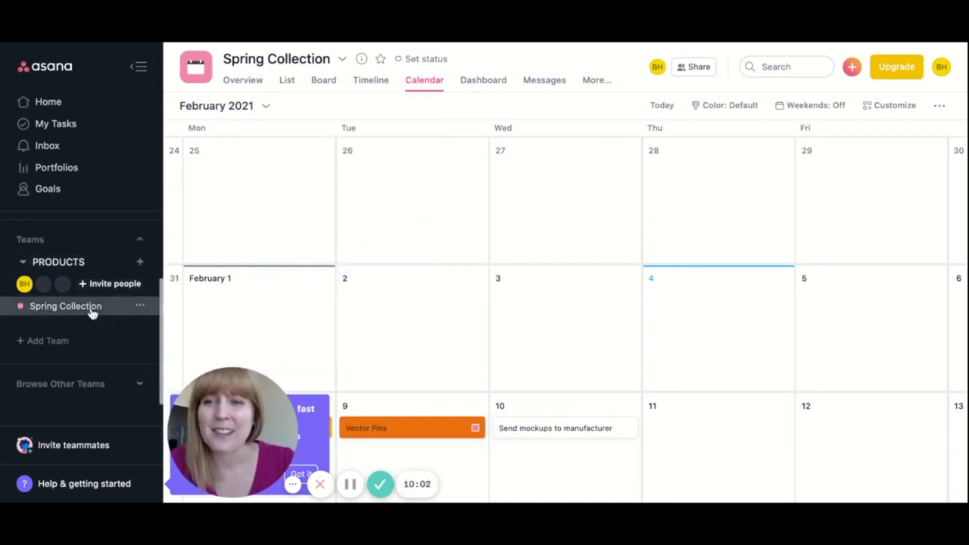
pyautogui.click(140, 305)
pyautogui.click(87, 312)
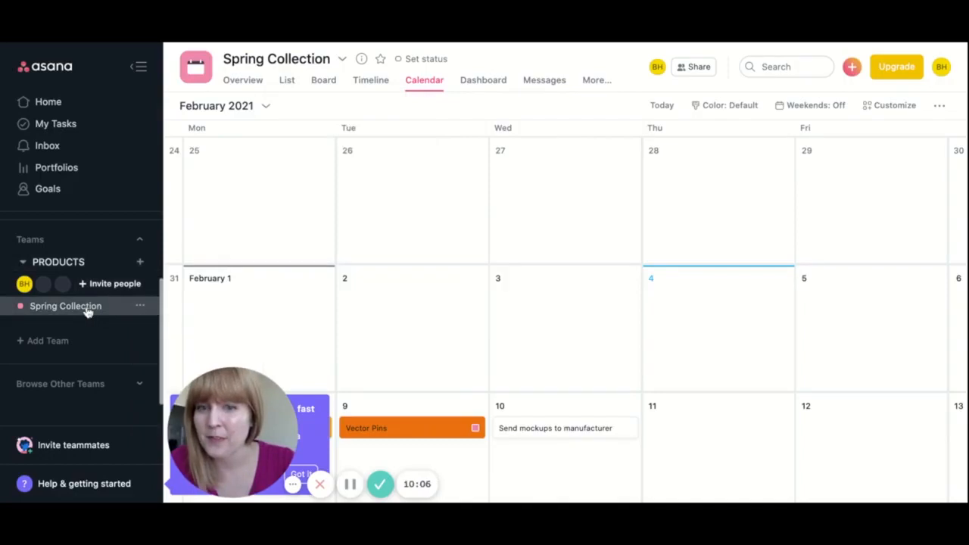
# - Show the Spring Collection project as a list and rename its To do section to RELEASE DATE
pyautogui.click(288, 85)
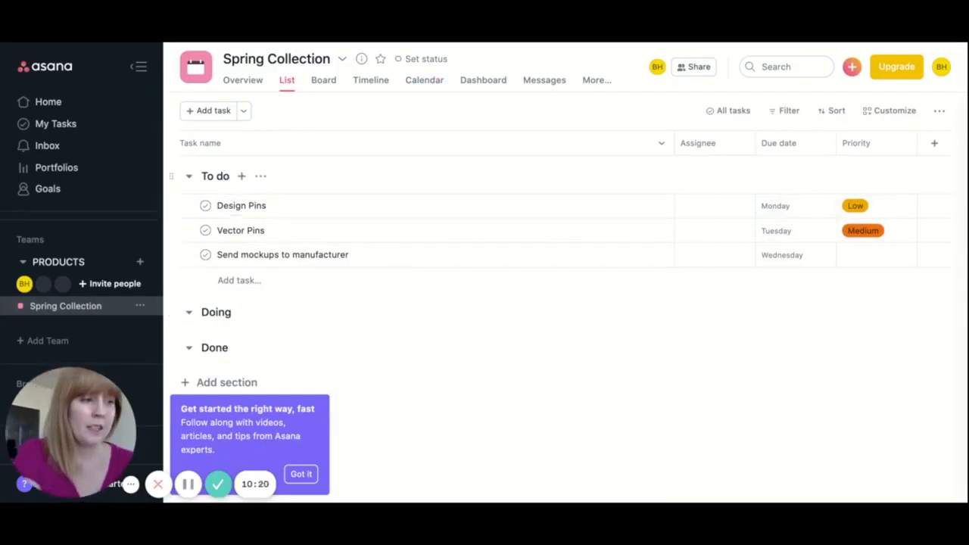
pyautogui.doubleClick(222, 176)
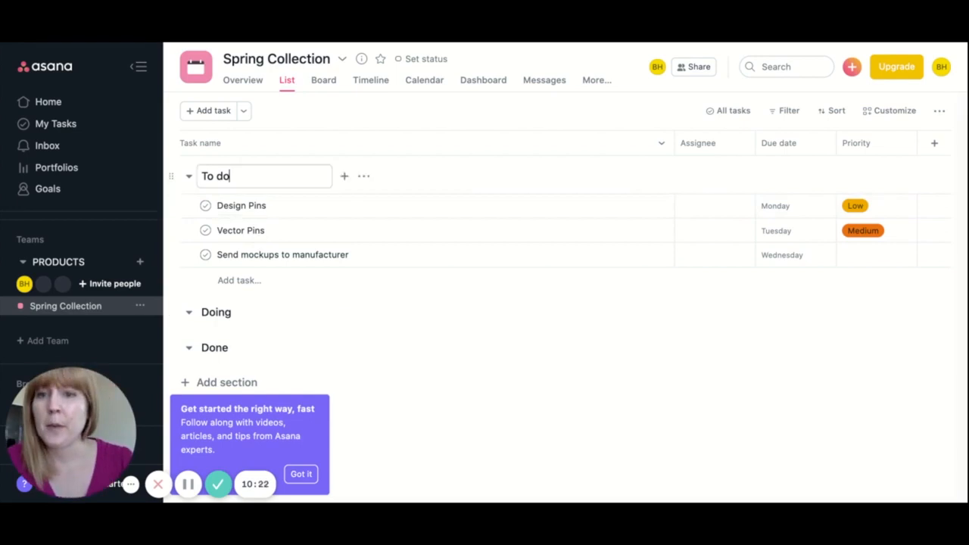
pyautogui.hotkey('ctrl', 'a')
pyautogui.write('RELE')
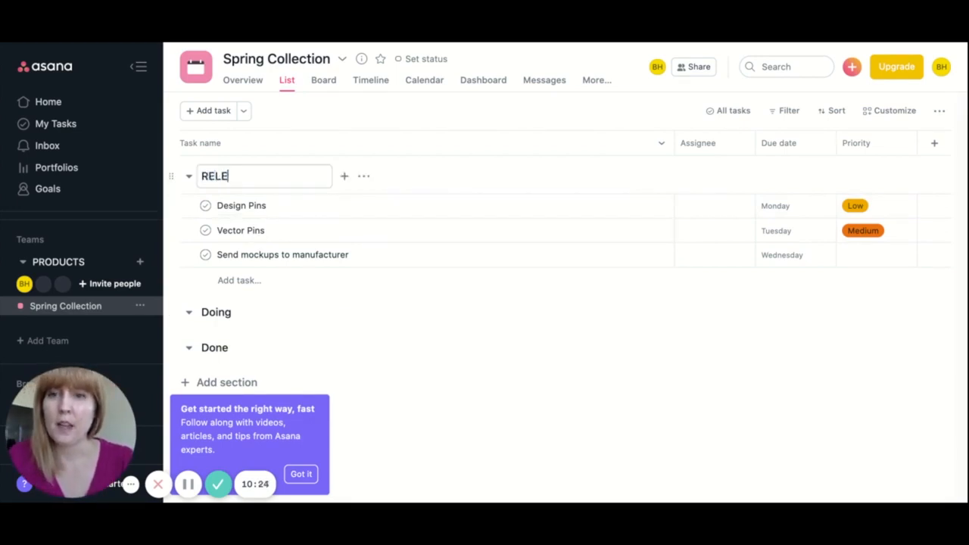
pyautogui.write('ASE DATE')
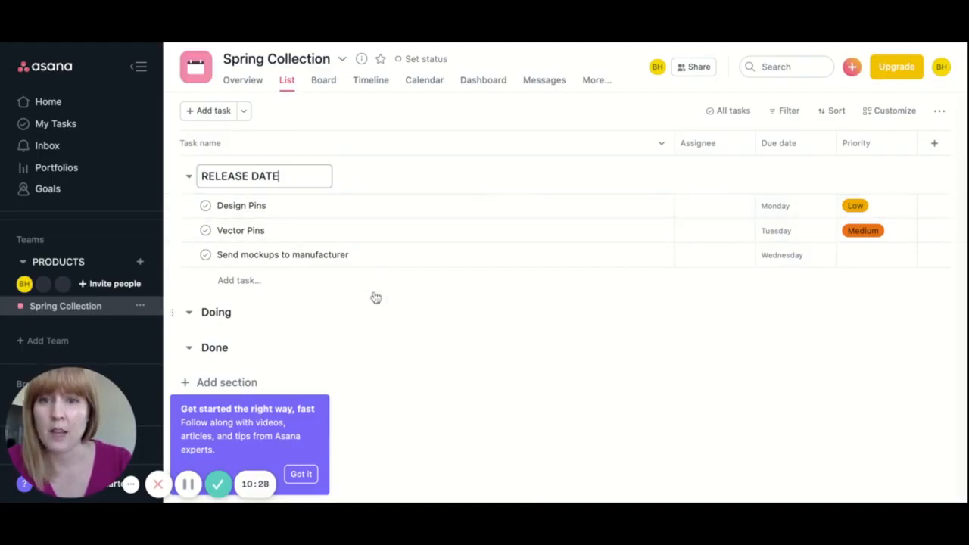
# - Open the details of the Design Pins task and rename the task to Release Date
pyautogui.click(291, 216)
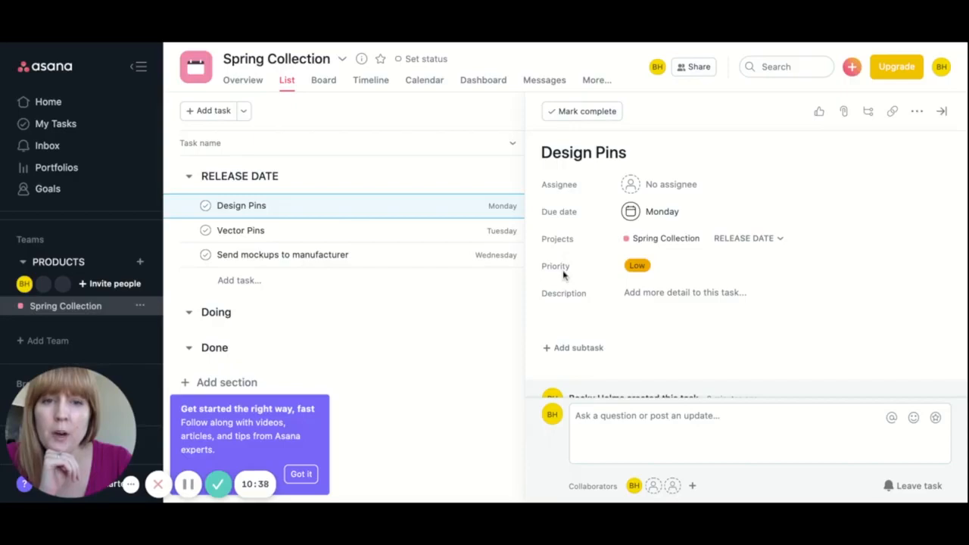
pyautogui.click(684, 292)
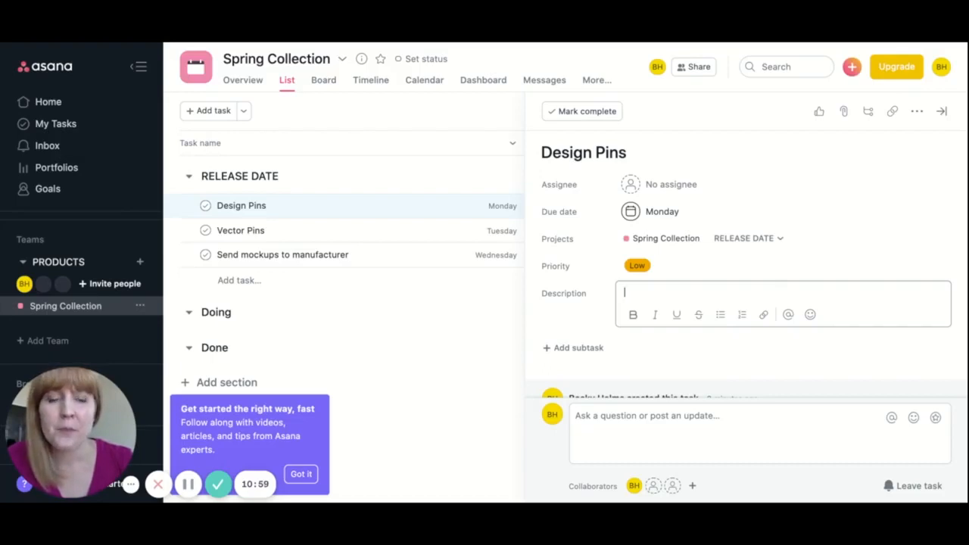
pyautogui.doubleClick(585, 153)
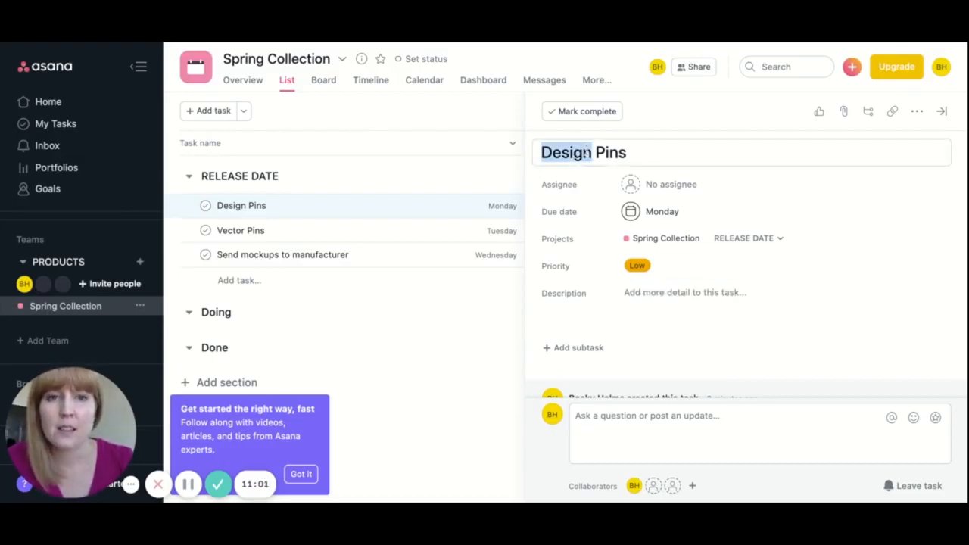
pyautogui.tripleClick(586, 152)
pyautogui.write('D')
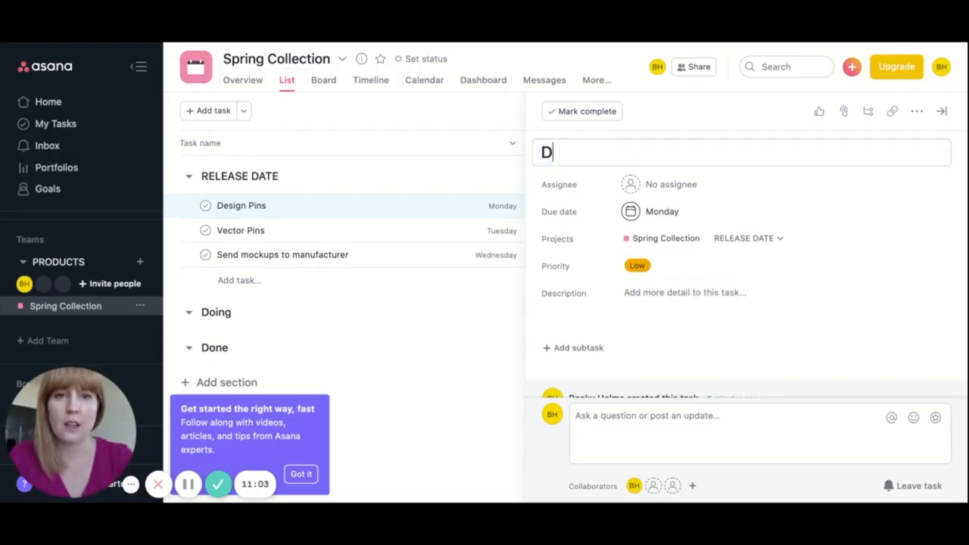
pyautogui.press('BackSpace')
pyautogui.write('Release Date')
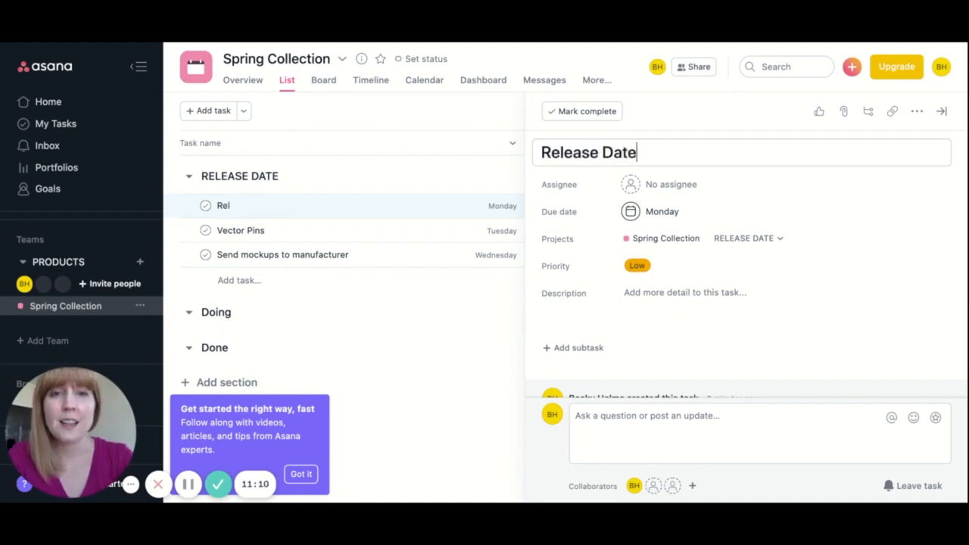
# - Set the Release Date task's due date to February 19, 2021 and assign it to the account owner
pyautogui.click(629, 211)
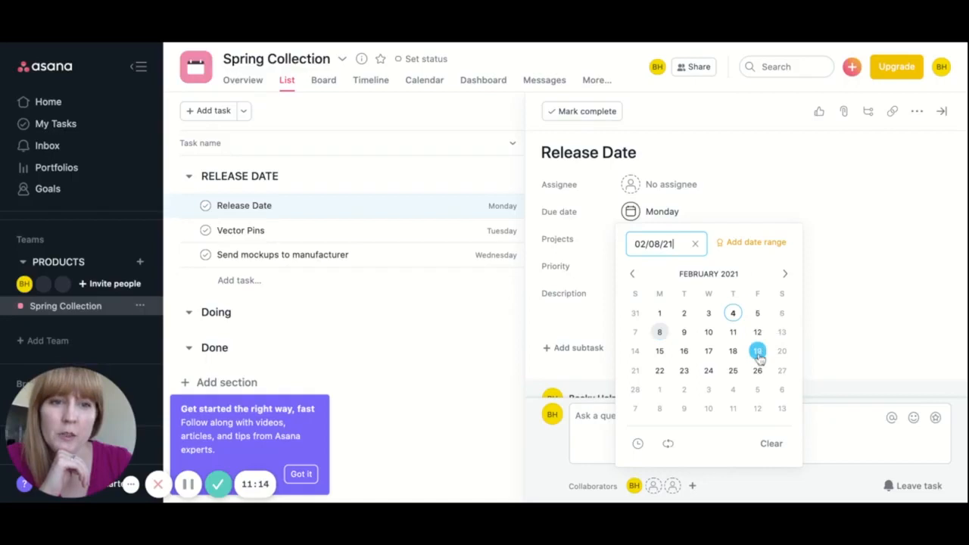
pyautogui.click(757, 333)
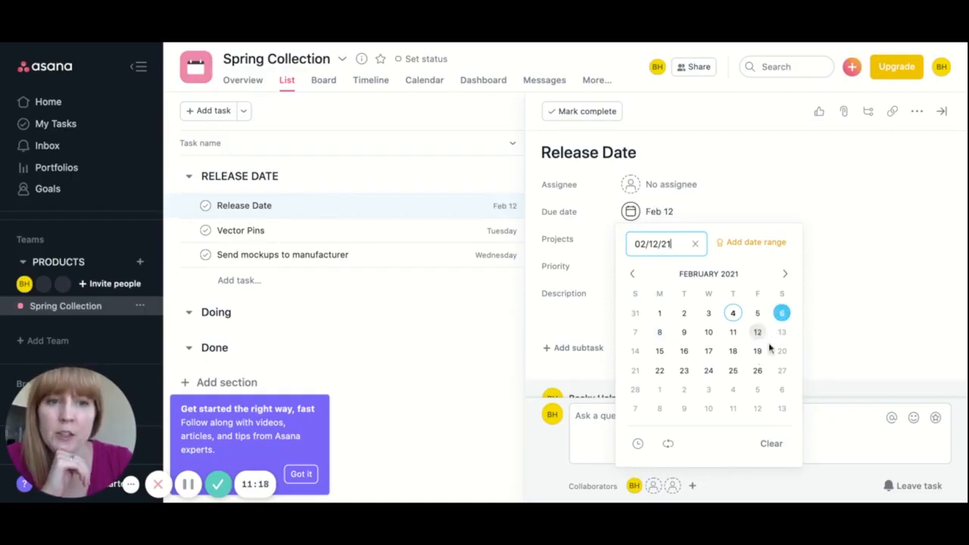
pyautogui.click(757, 351)
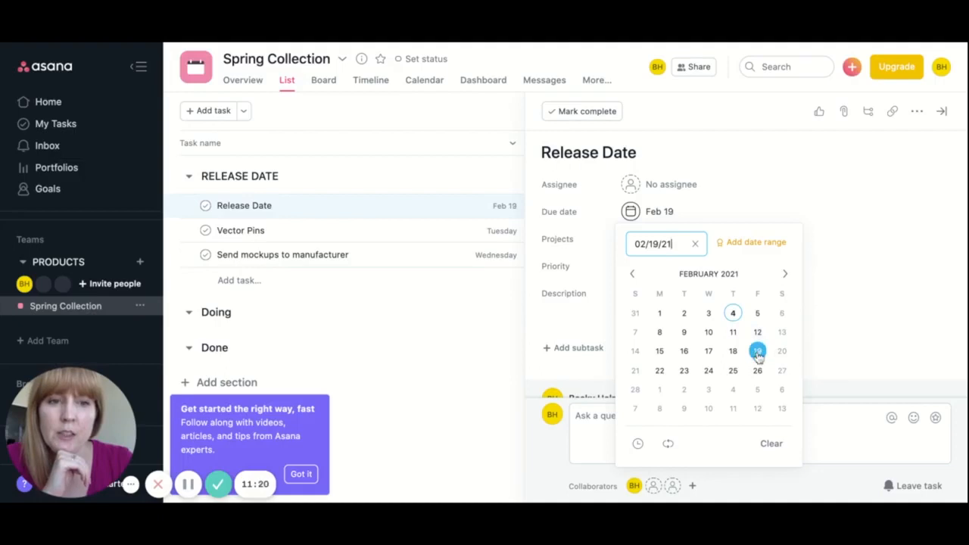
pyautogui.click(732, 184)
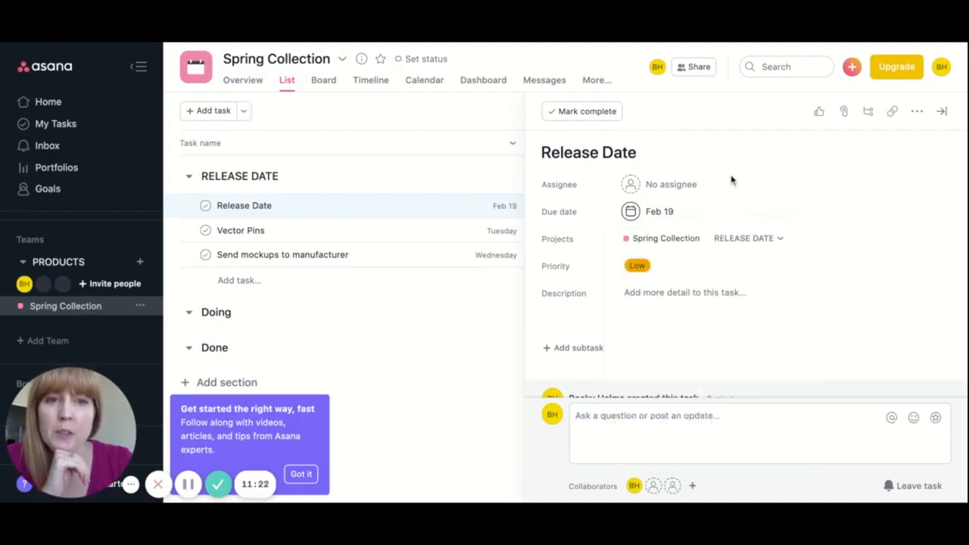
pyautogui.click(634, 187)
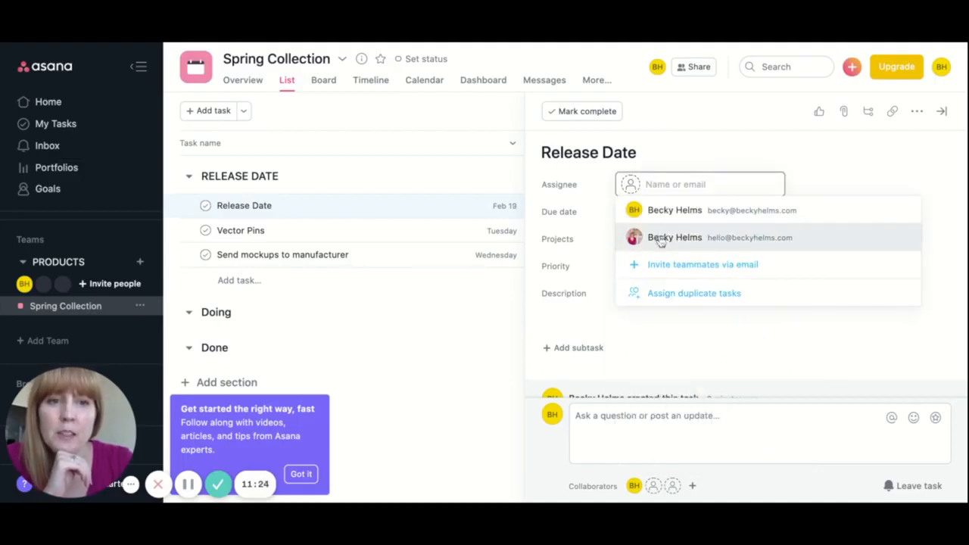
pyautogui.click(661, 213)
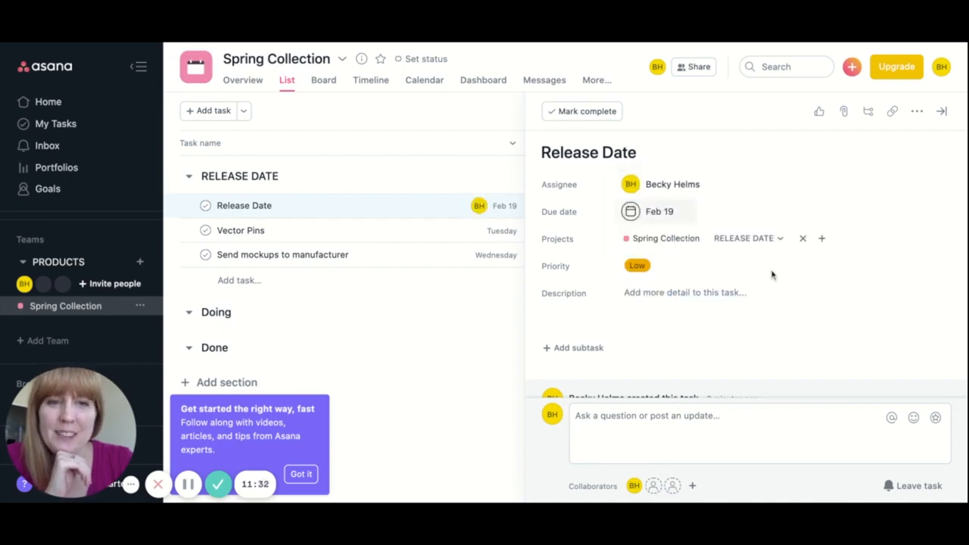
# - Clear the Release Date task's priority and open its description for editing
pyautogui.scroll(-1, 795, 307)
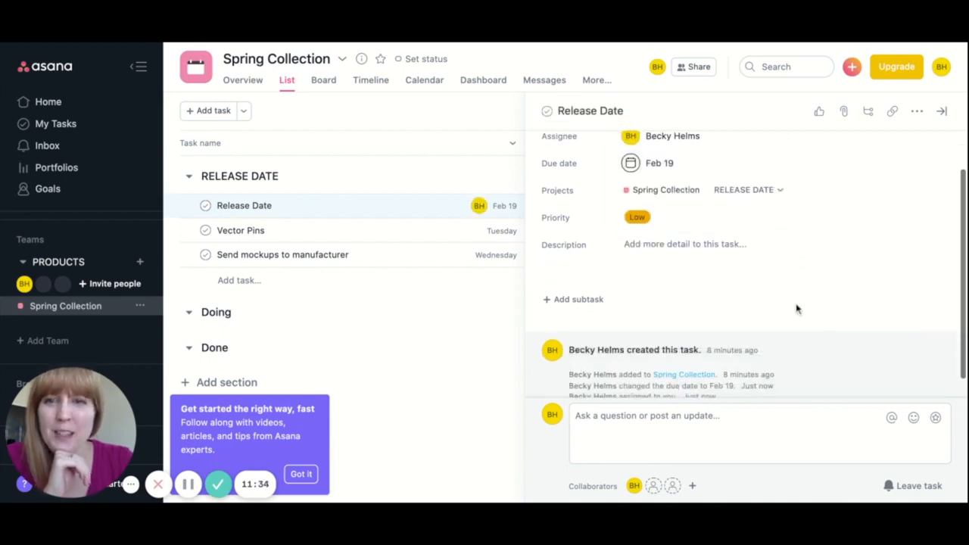
pyautogui.scroll(1, 795, 307)
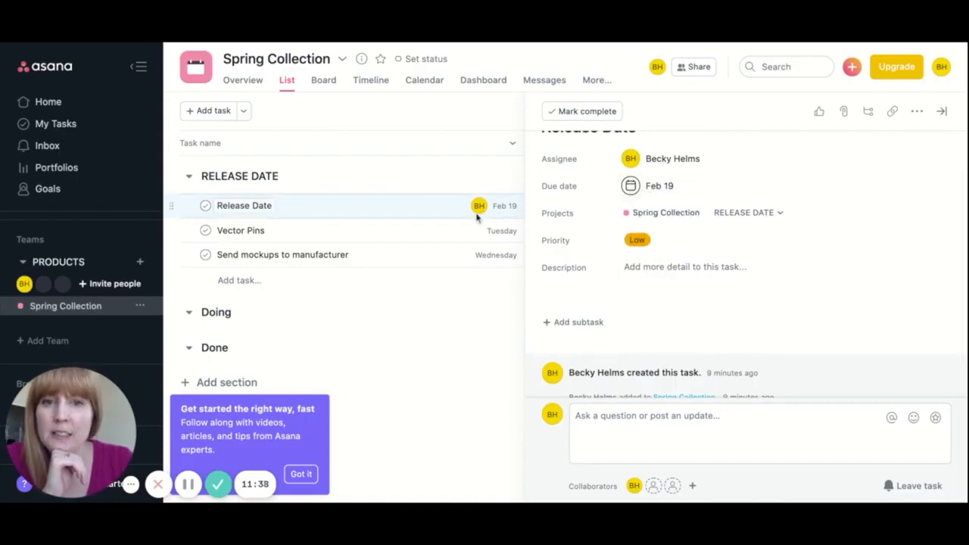
pyautogui.moveTo(477, 217)
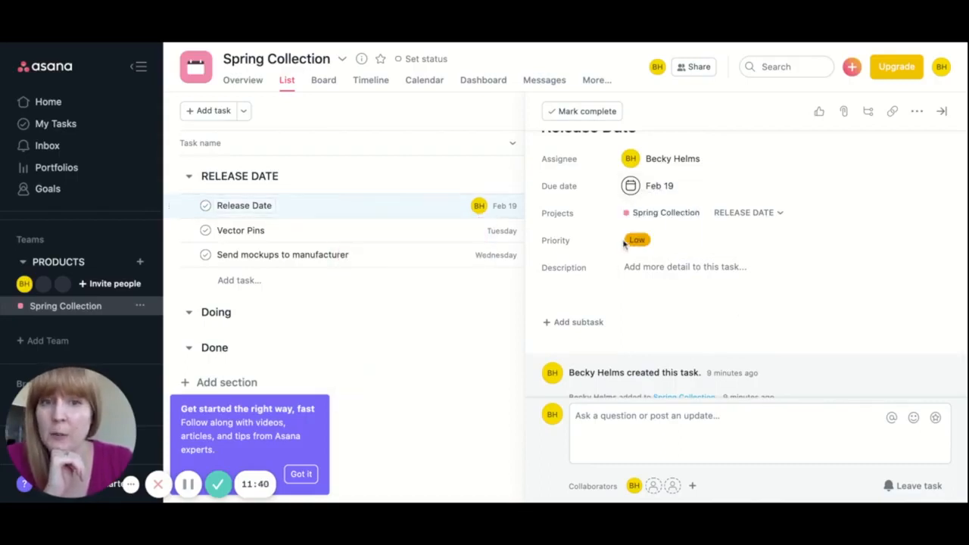
pyautogui.click(683, 240)
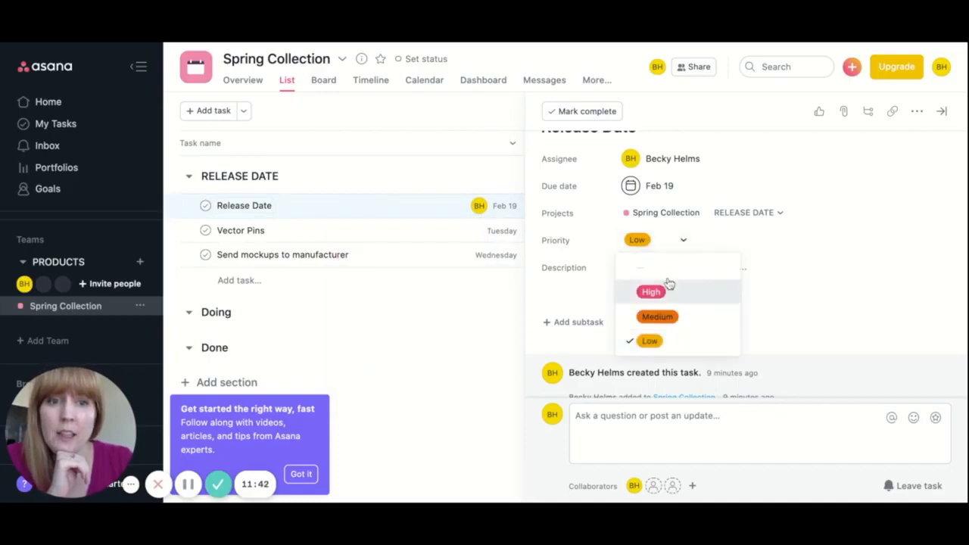
pyautogui.click(663, 268)
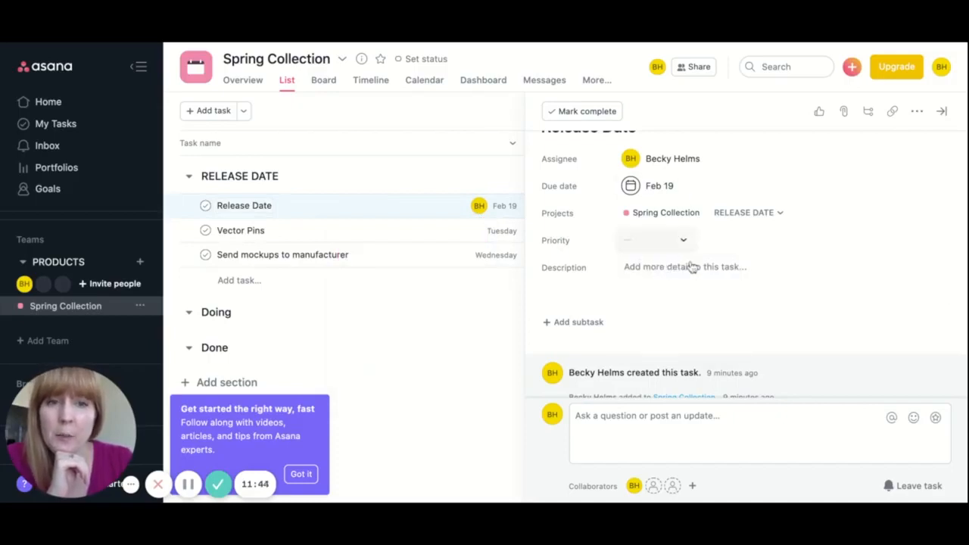
pyautogui.click(686, 270)
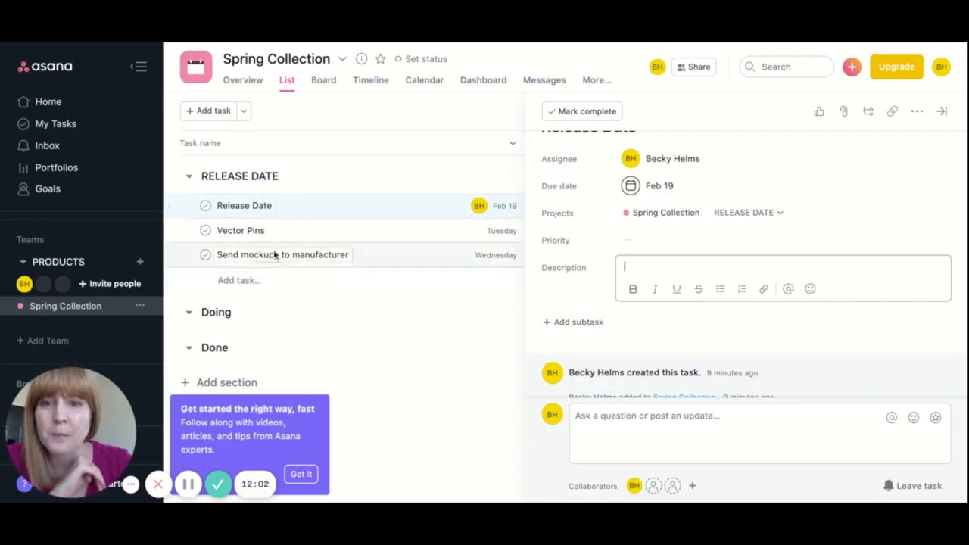
# - Delete the Vector Pins and Send mockups to manufacturer tasks from the RELEASE DATE section
pyautogui.click(345, 235)
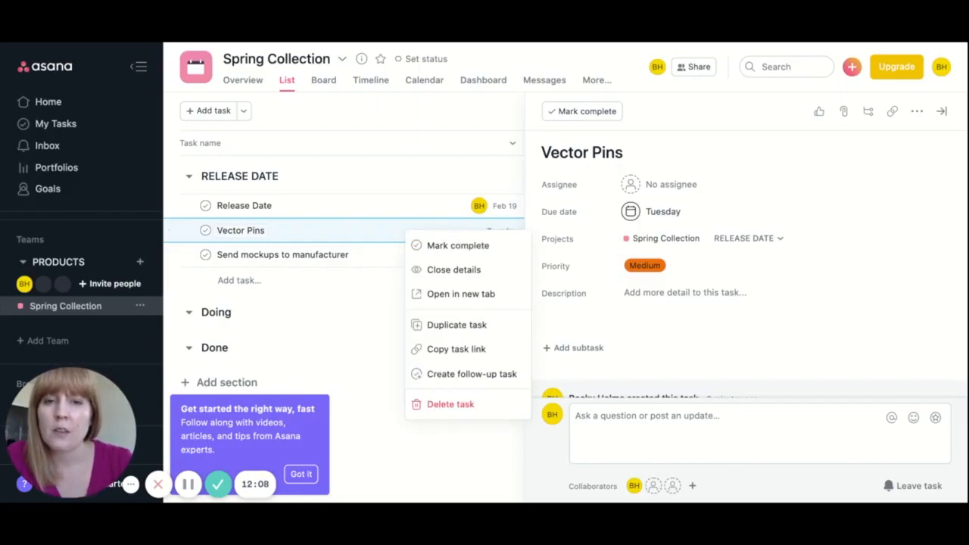
pyautogui.click(462, 404)
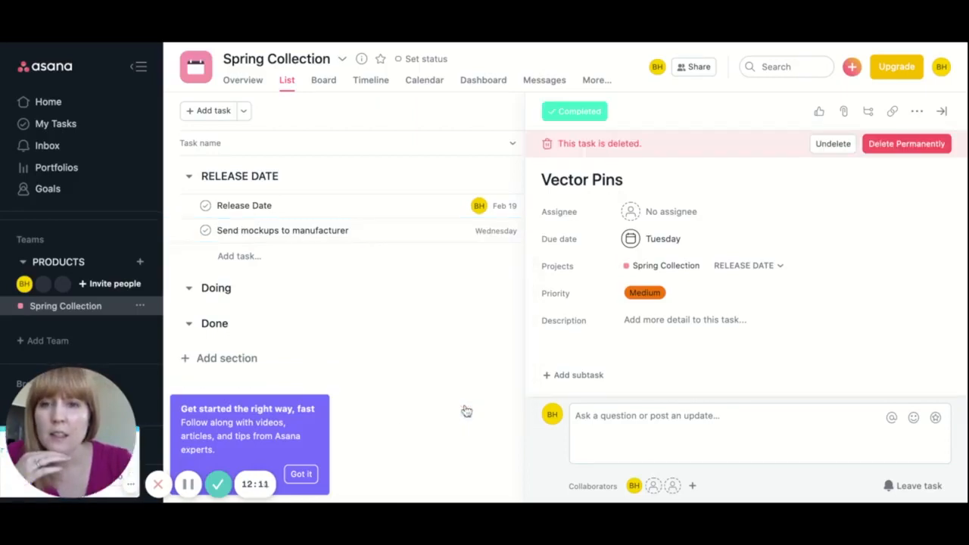
pyautogui.click(400, 240)
pyautogui.rightClick(401, 240)
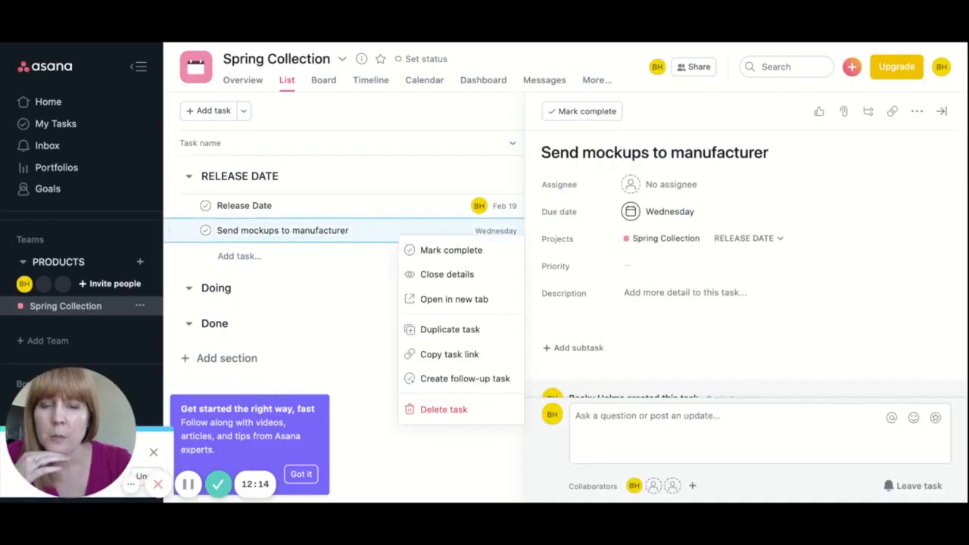
pyautogui.click(446, 410)
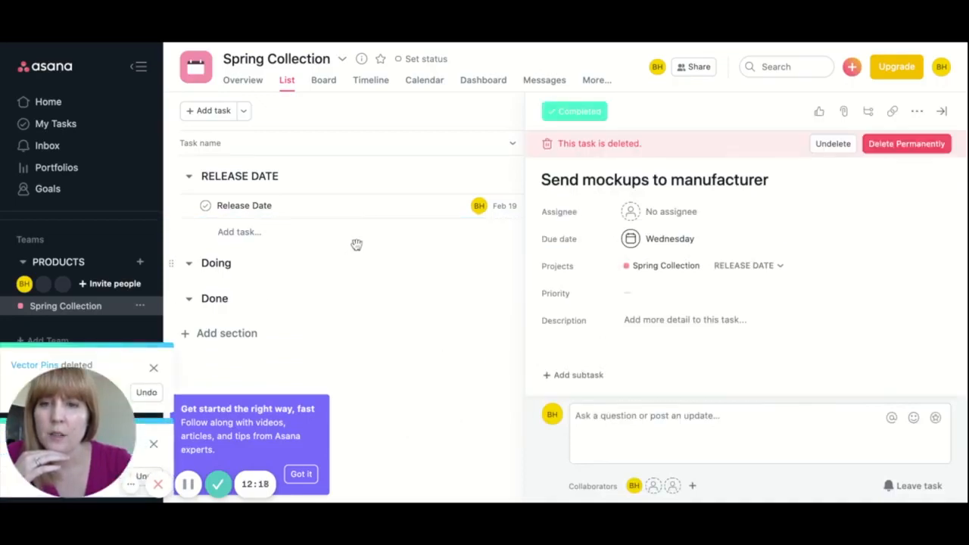
# - Rename the Doing section to PRODUCT CREATION in the Spring Collection list
pyautogui.click(220, 265)
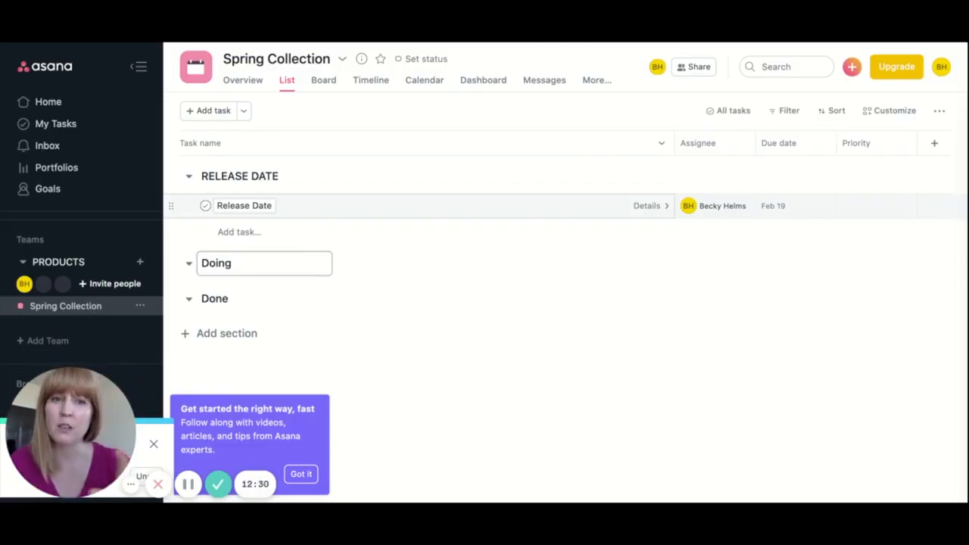
pyautogui.doubleClick(252, 260)
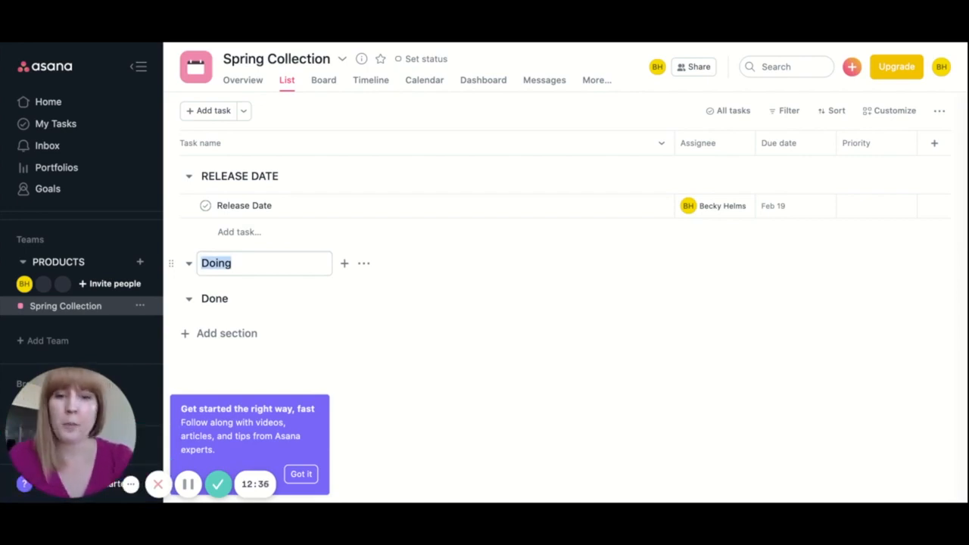
pyautogui.write('PRODUC')
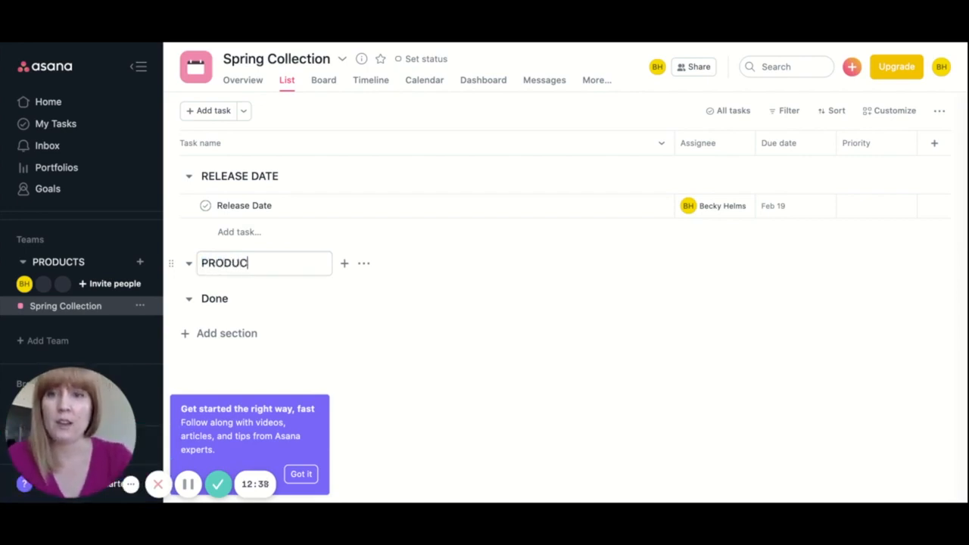
pyautogui.write('T CREATION')
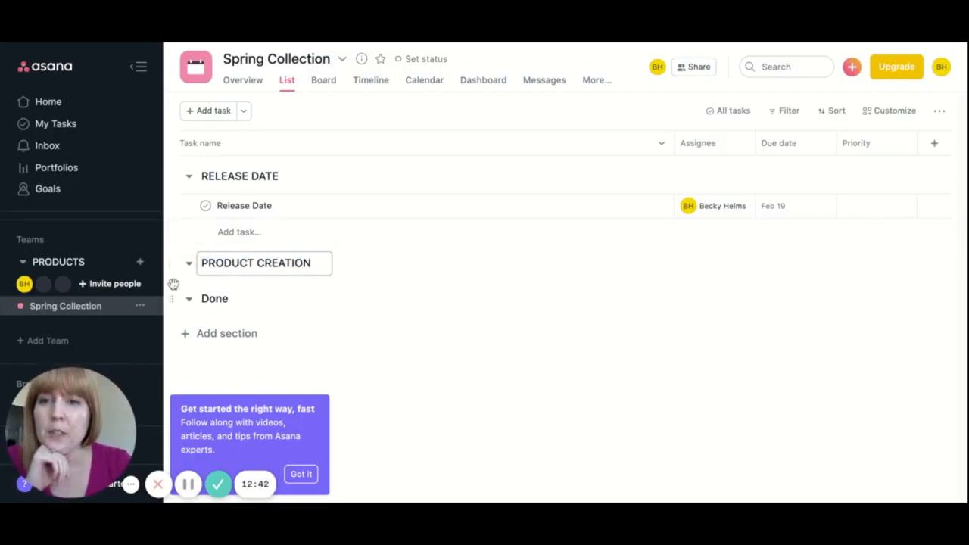
pyautogui.press('Return')
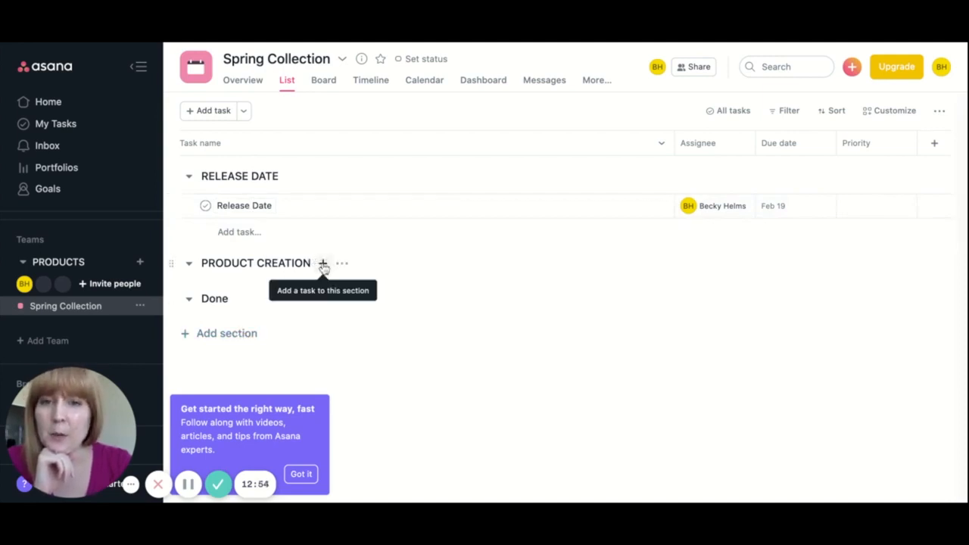
# - Add a task named Sketch designs to the PRODUCT CREATION section
pyautogui.click(324, 265)
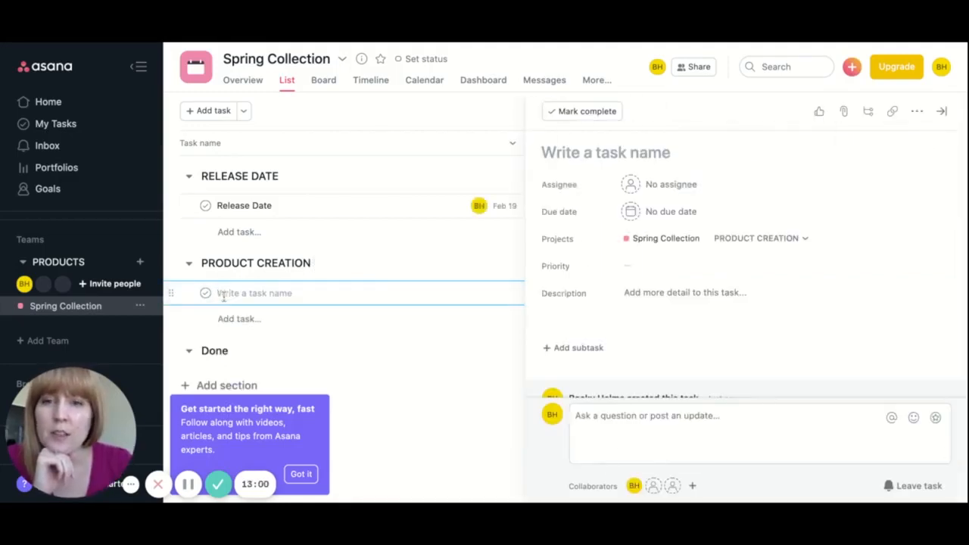
pyautogui.write('SKETCH')
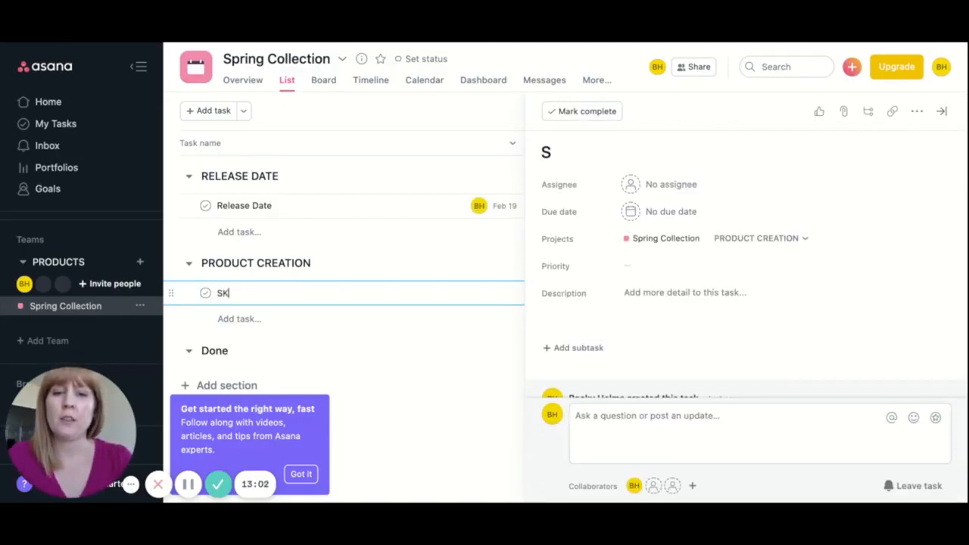
pyautogui.press('BackSpace')
pyautogui.press('BackSpace')
pyautogui.press('BackSpace')
pyautogui.press('BackSpace')
pyautogui.press('BackSpace')
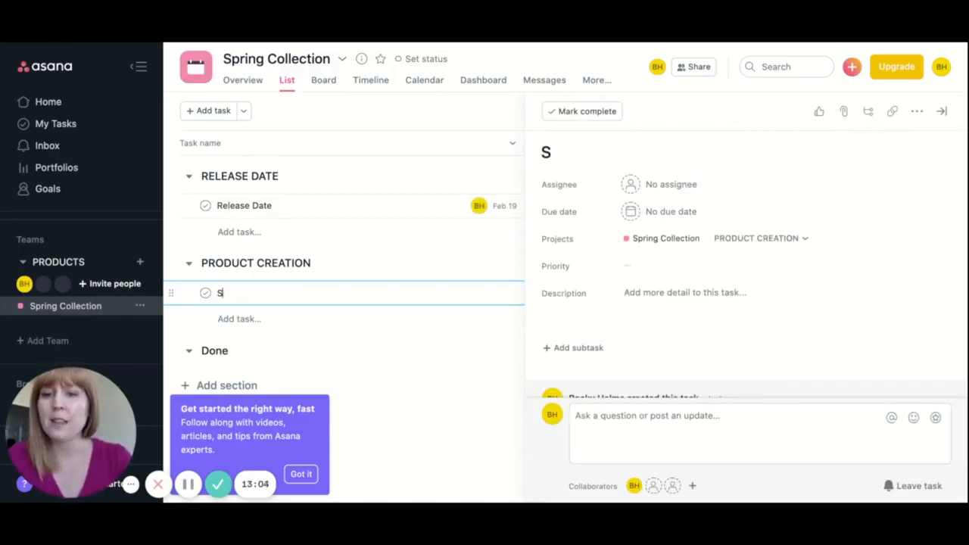
pyautogui.write('ketc')
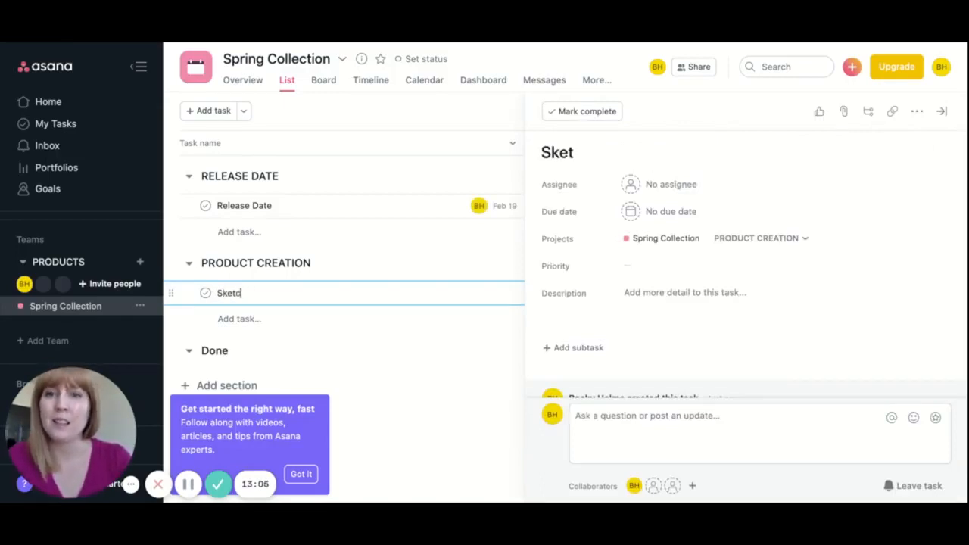
pyautogui.write('h designs')
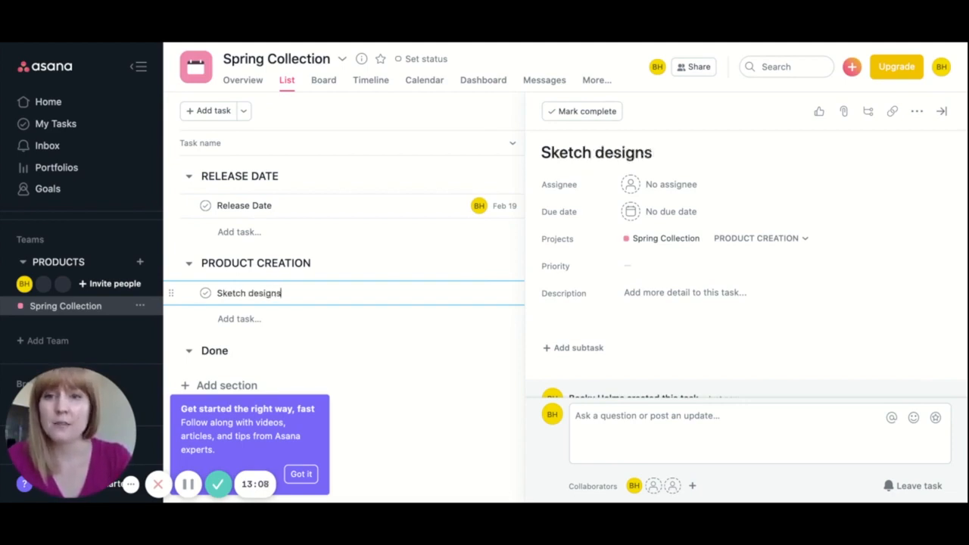
# - Add a Vector designs task directly below Sketch designs in the PRODUCT CREATION section
pyautogui.press('Return')
pyautogui.write('Vector')
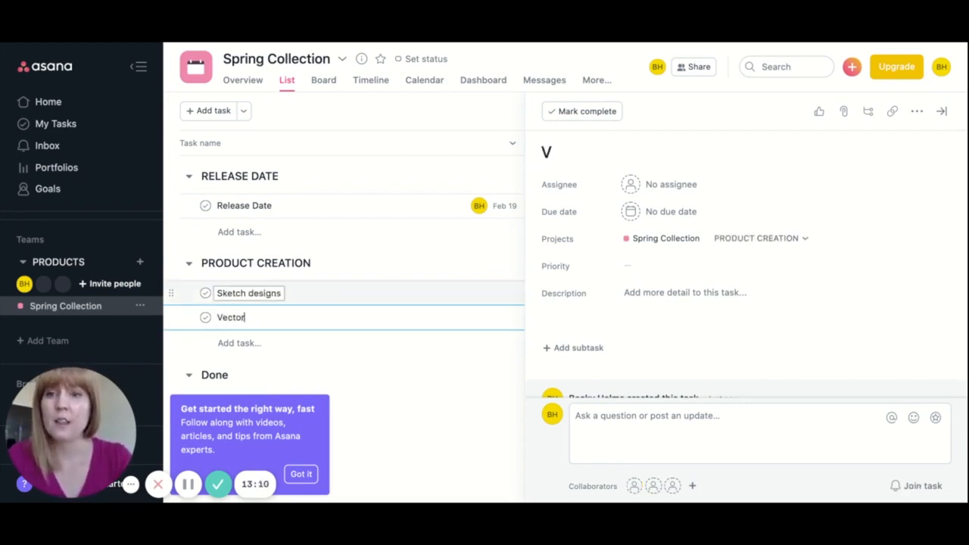
pyautogui.write(' designs')
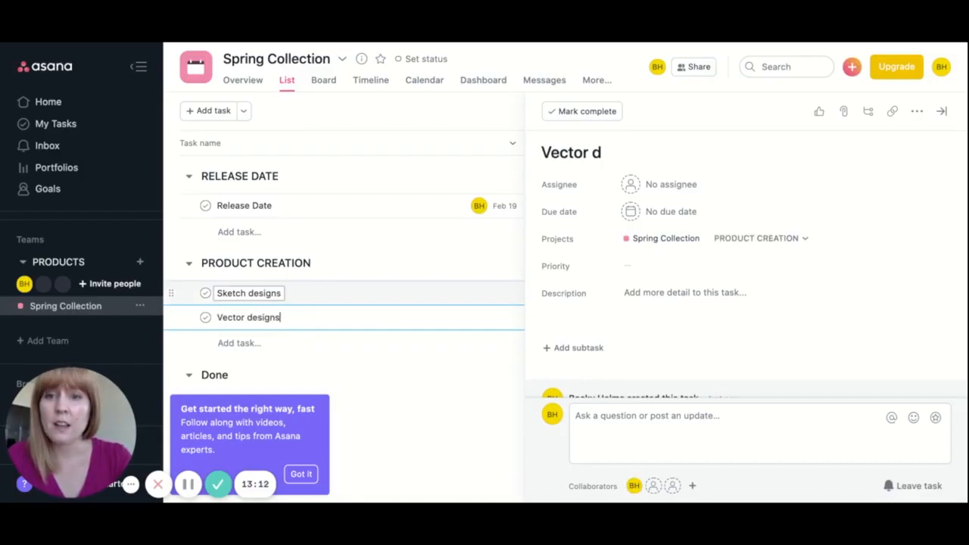
# - Add a task named Put in mock up template below Vector designs
pyautogui.press('Return')
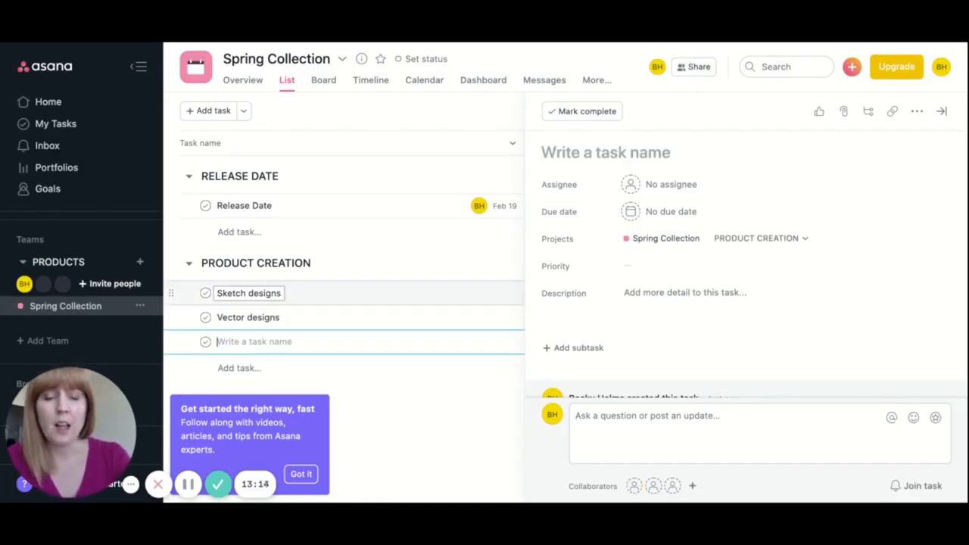
pyautogui.write('S')
pyautogui.press('BackSpace')
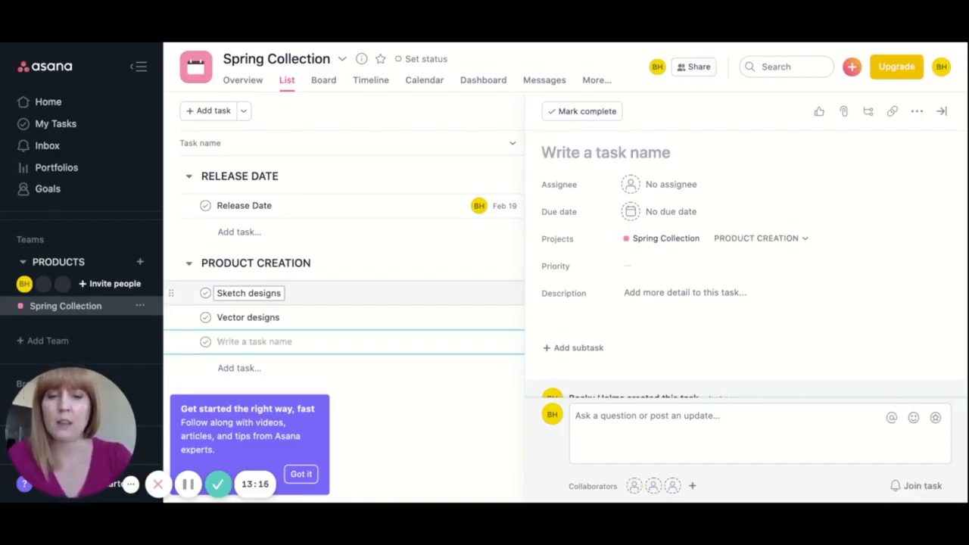
pyautogui.write('Put in t')
pyautogui.press('BackSpace')
pyautogui.write('ma')
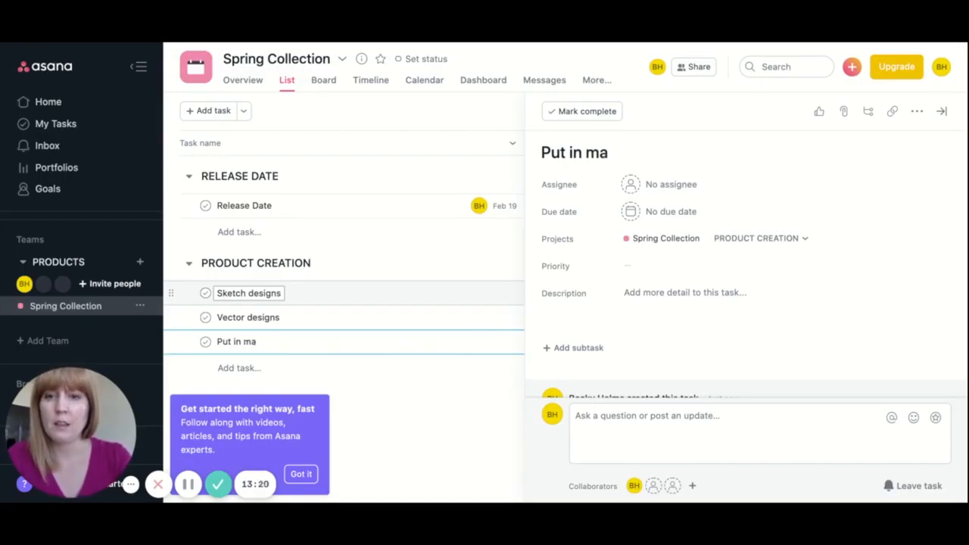
pyautogui.press('BackSpace')
pyautogui.write('ock up temp')
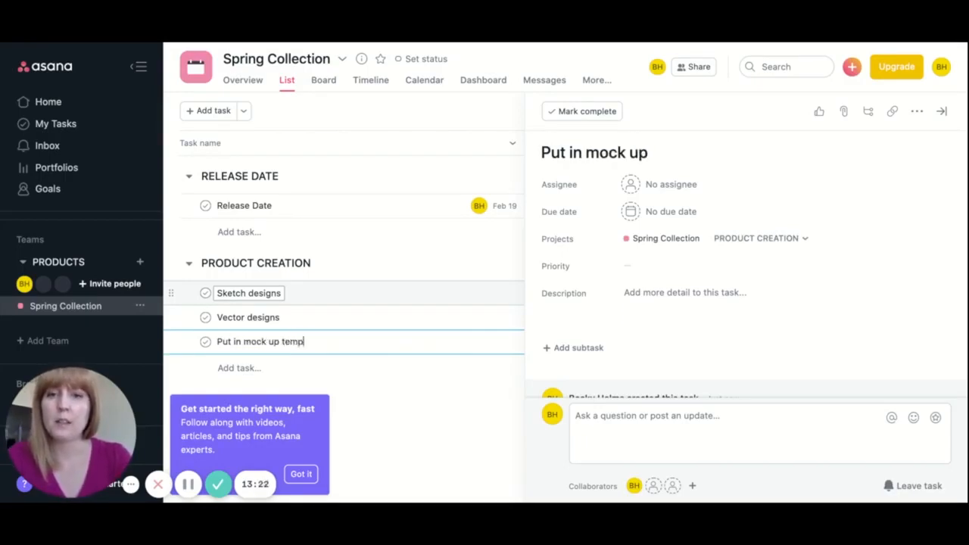
pyautogui.write('late')
# - Add a task named Send to manufacturers below Put in mock up template
pyautogui.press('Return')
pyautogui.write('Send toman')
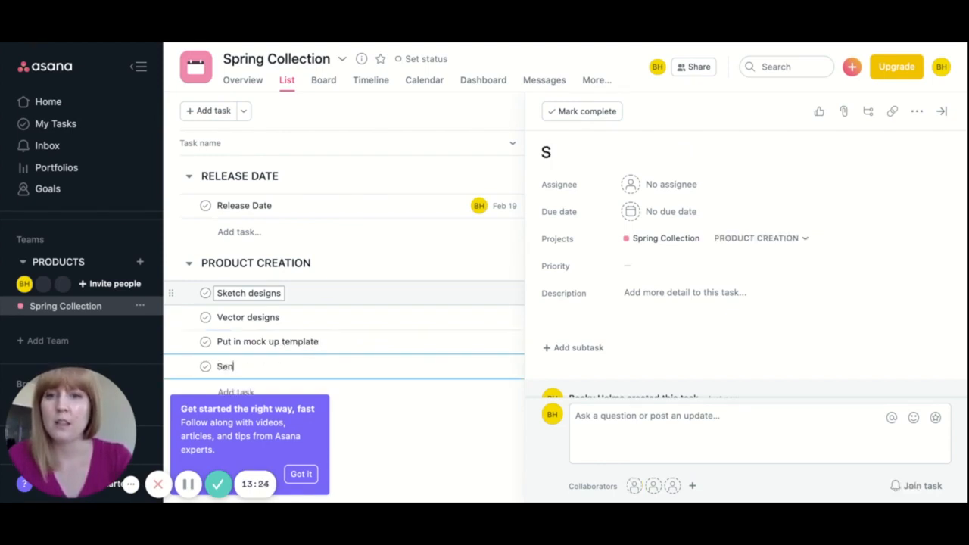
pyautogui.press('BackSpace')
pyautogui.press('BackSpace')
pyautogui.press('BackSpace')
pyautogui.write('manufacturers')
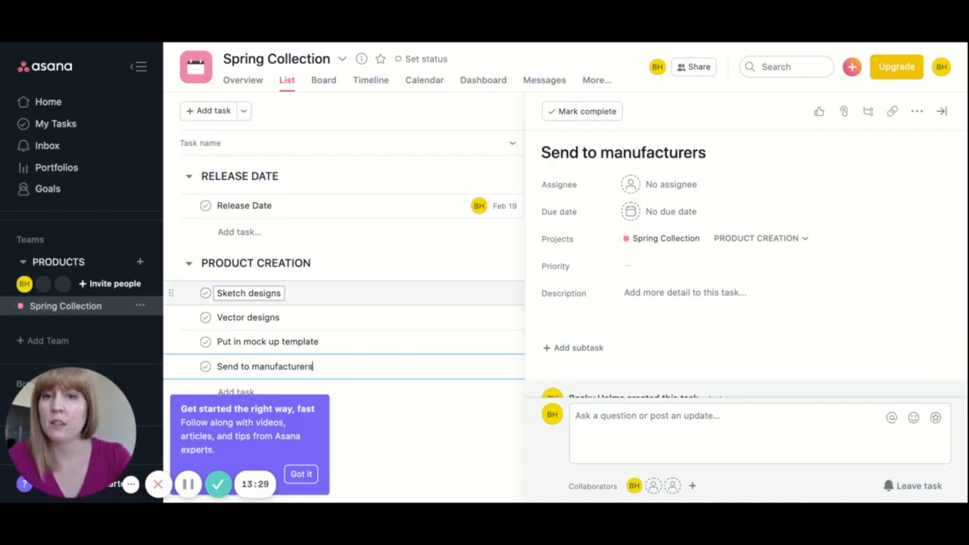
# - Add the tasks Mock ups approved and Product paid at the end of the PRODUCT CREATION section
pyautogui.press('Return')
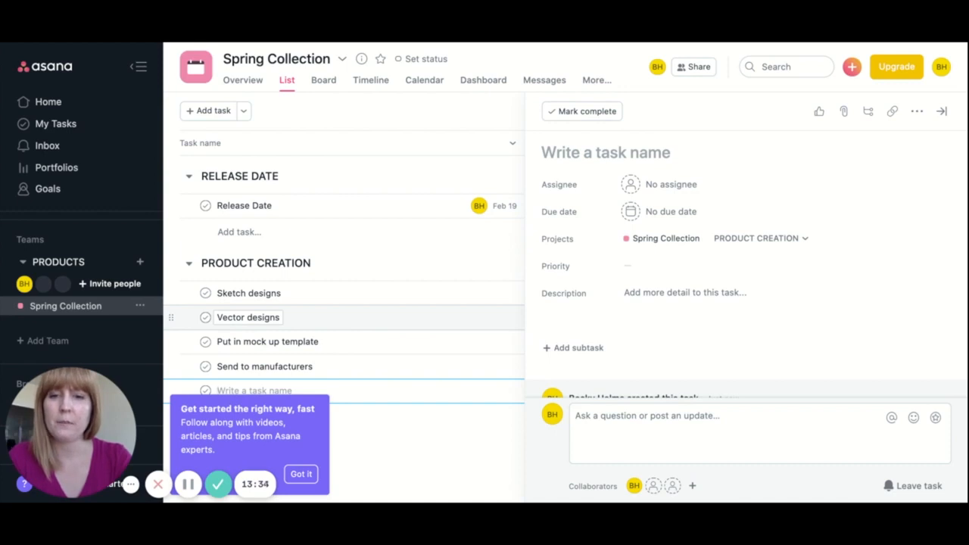
pyautogui.write('Mock ups approved')
pyautogui.press('Return')
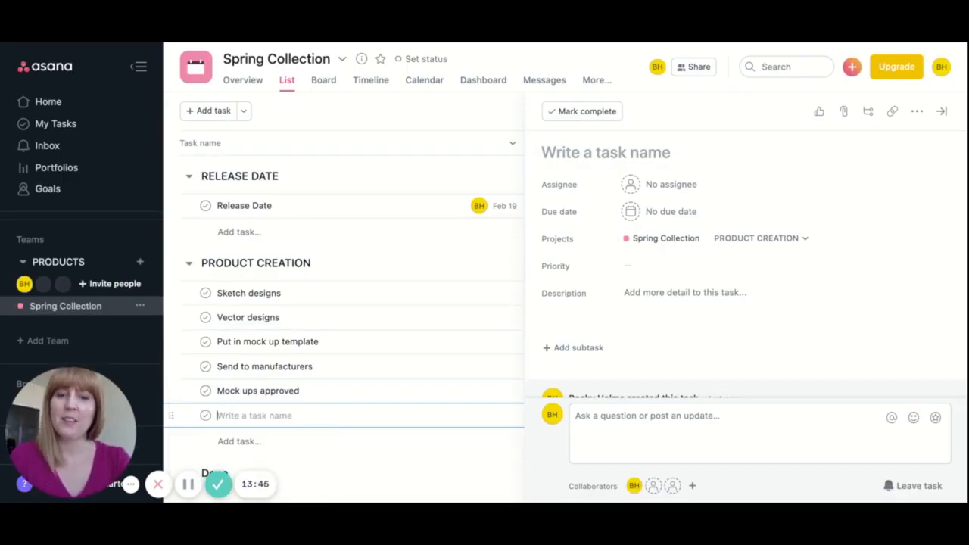
pyautogui.write('Product paid')
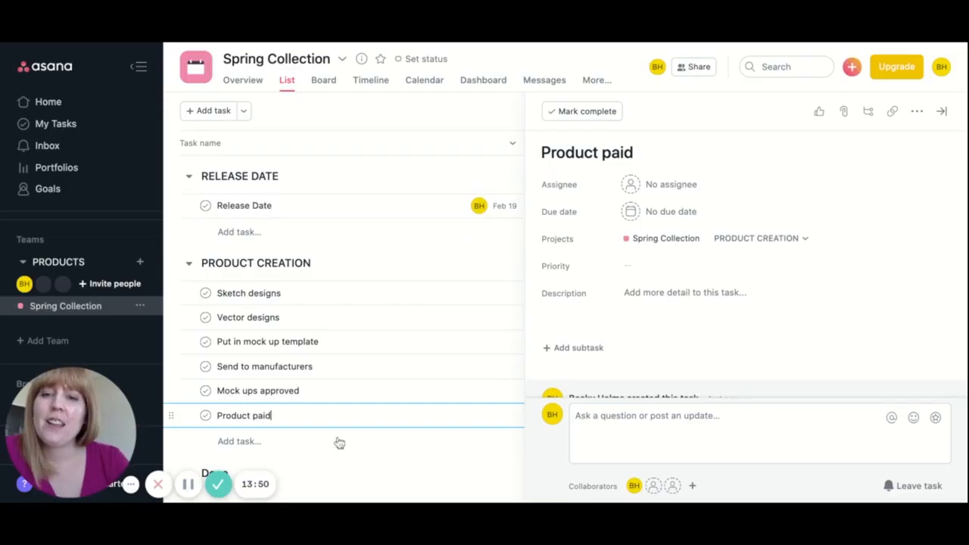
# - Add a subtask named Paid via paypal to the Product paid task
pyautogui.click(588, 350)
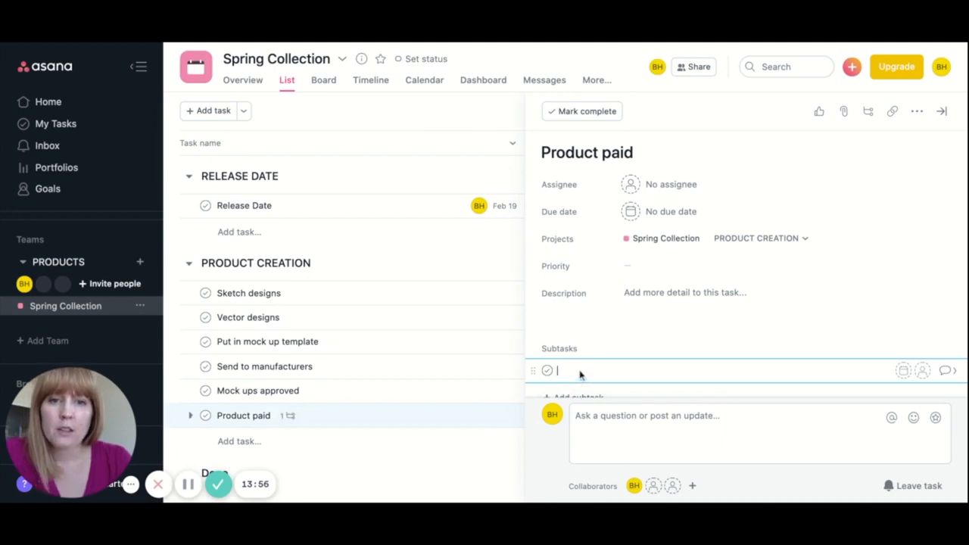
pyautogui.write('Paid via')
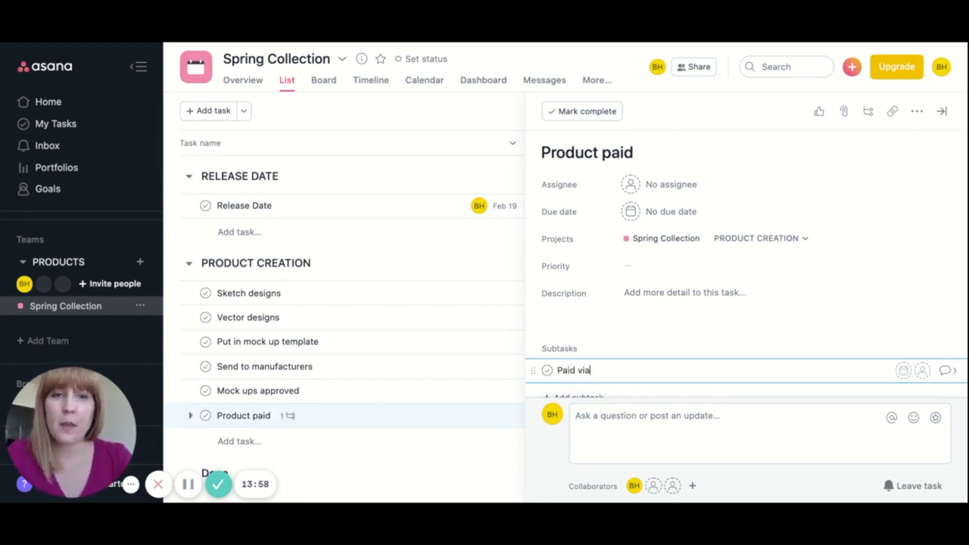
pyautogui.write('paypla')
pyautogui.press('BackSpace')
pyautogui.press('BackSpace')
pyautogui.write('al')
pyautogui.click(644, 294)
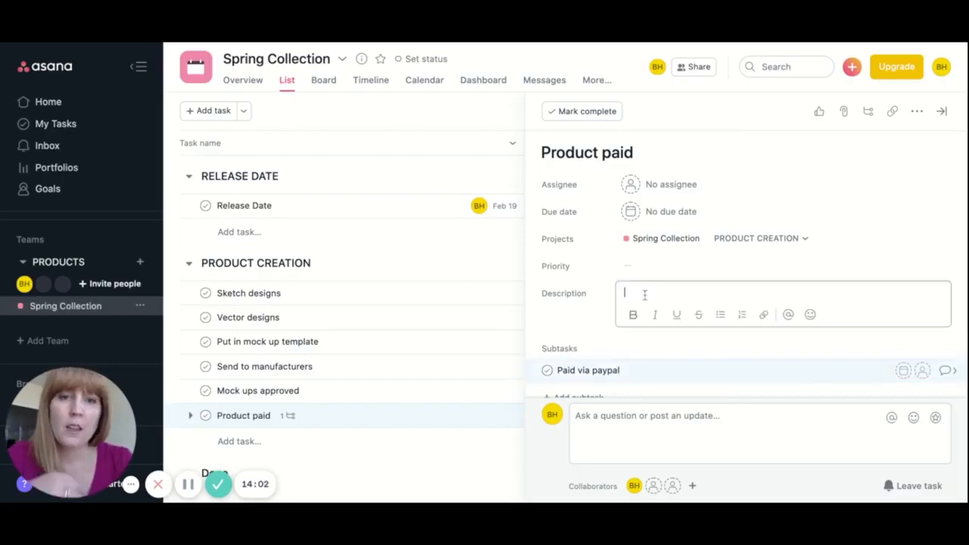
pyautogui.scroll(-3, 632, 285)
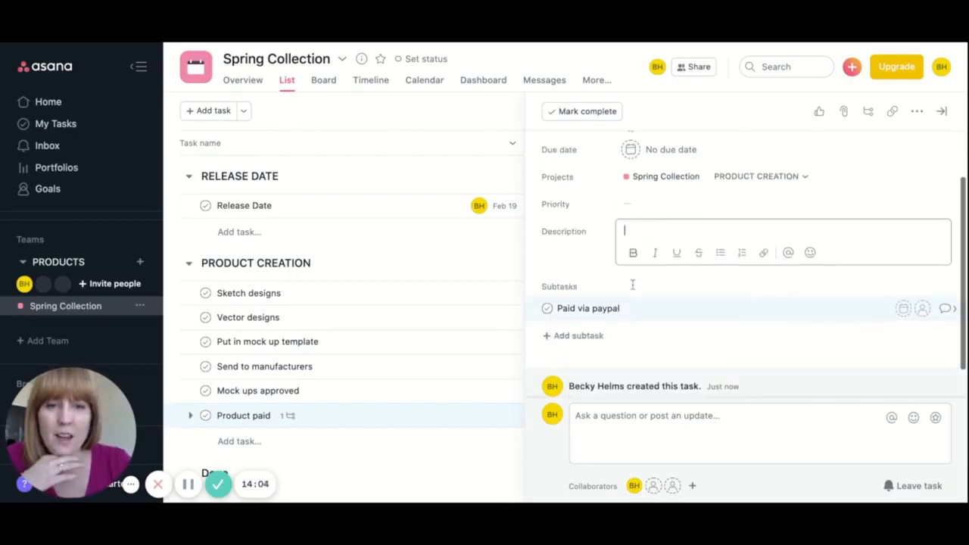
pyautogui.scroll(2, 632, 286)
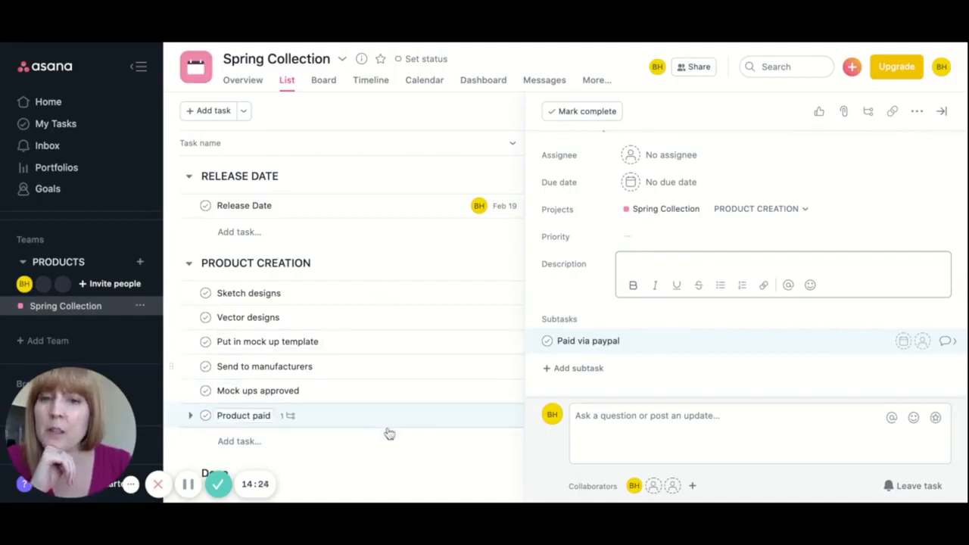
# - Rename the Done section to PRODUCT PROCESSING in the Spring Collection list
pyautogui.scroll(-1, 380, 446)
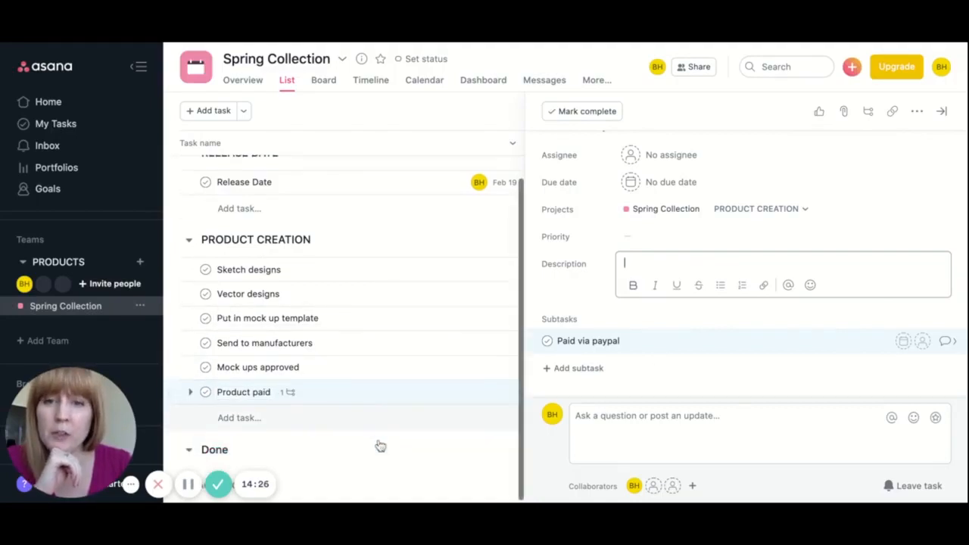
pyautogui.click(216, 451)
pyautogui.doubleClick(252, 448)
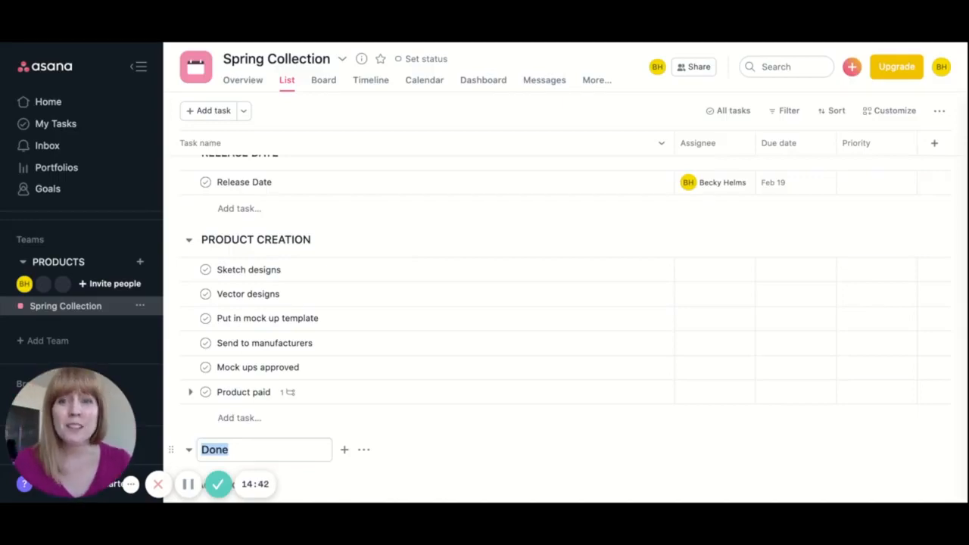
pyautogui.write('Produ')
pyautogui.press('BackSpace')
pyautogui.press('BackSpace')
pyautogui.press('BackSpace')
pyautogui.press('BackSpace')
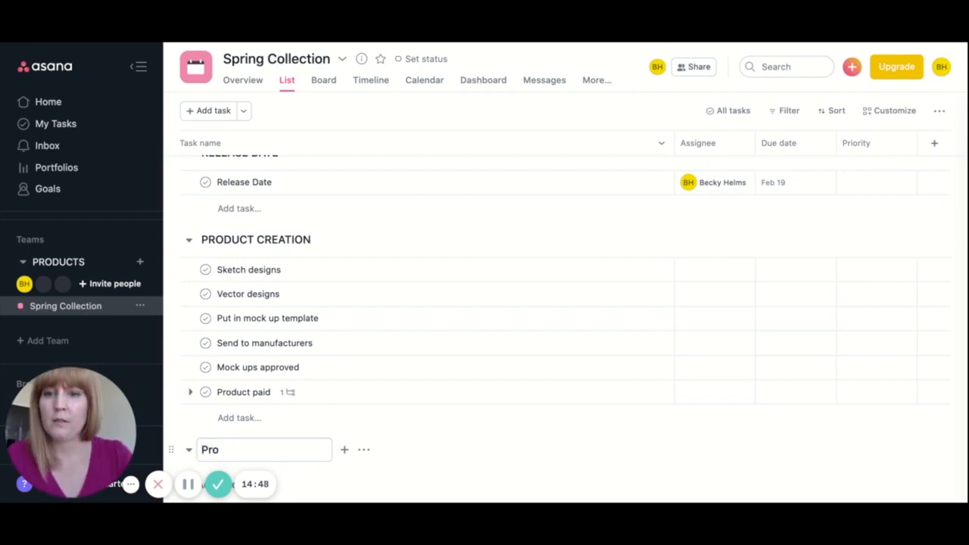
pyautogui.write('RODUC')
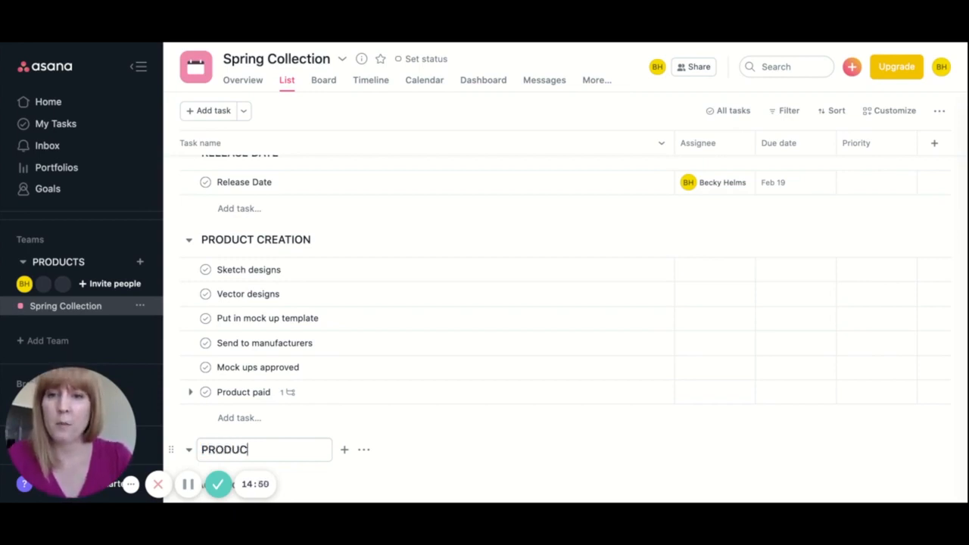
pyautogui.write('T PROCESSING')
# - Add a task named Quality check product to the PRODUCT PROCESSING section
pyautogui.click(352, 452)
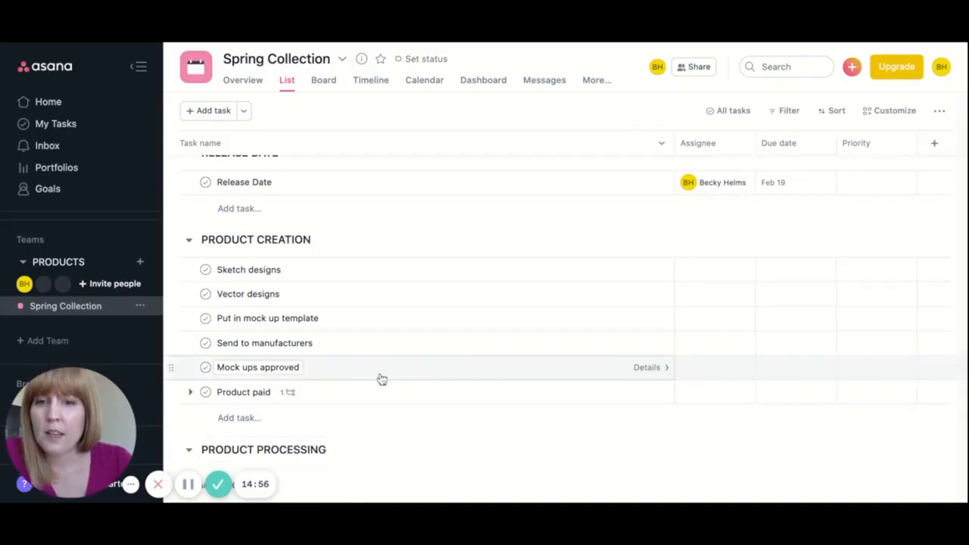
pyautogui.write('E')
pyautogui.write('G')
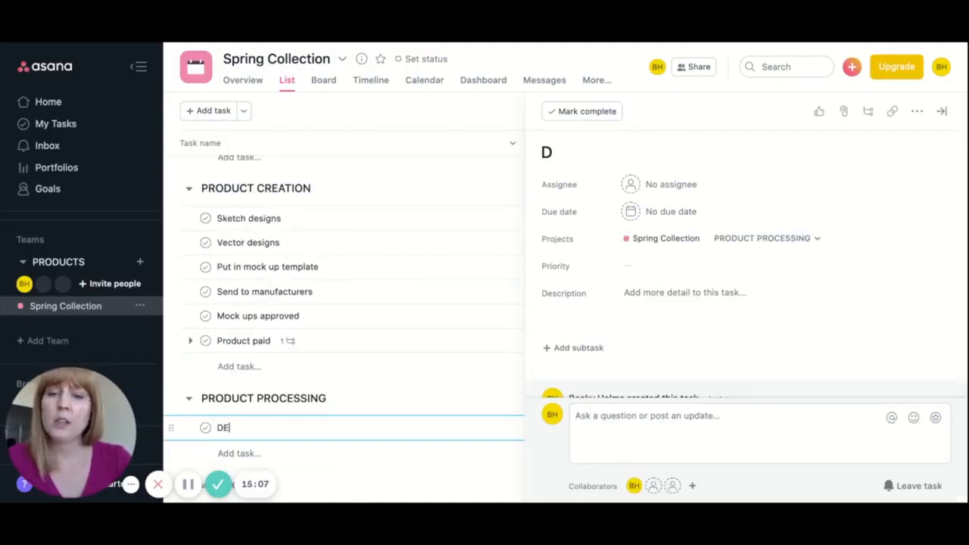
pyautogui.press('BackSpace')
pyautogui.press('BackSpace')
pyautogui.write('e')
pyautogui.press('BackSpace')
pyautogui.press('BackSpace')
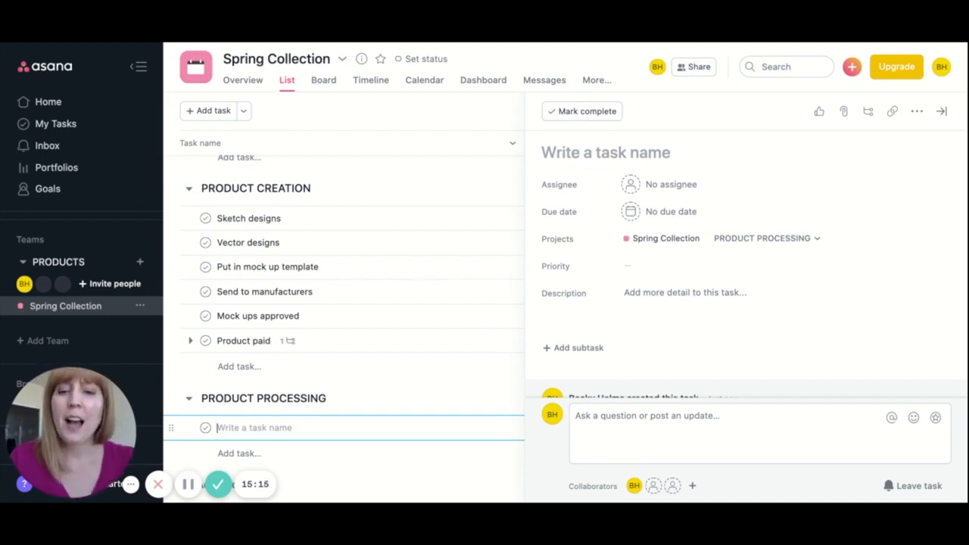
pyautogui.write('Quality check pin')
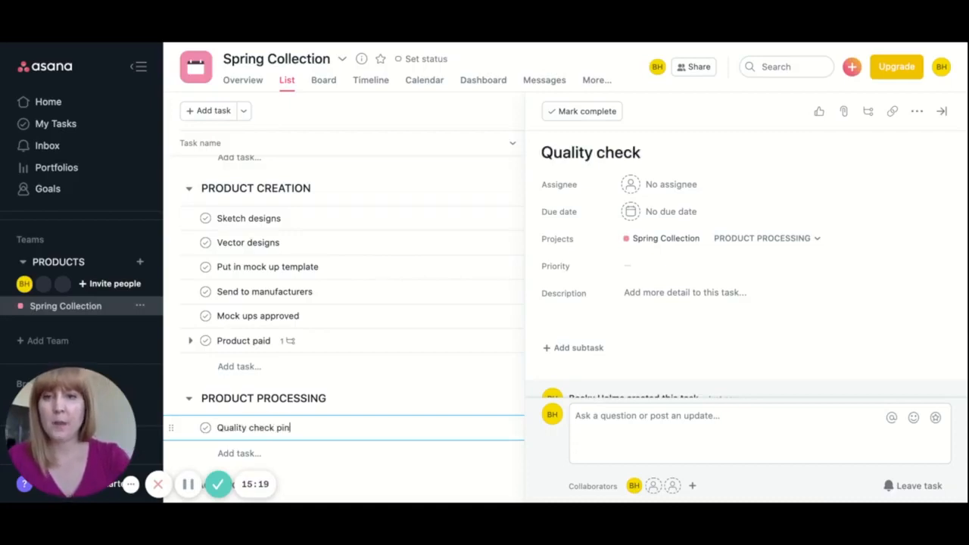
pyautogui.write('s')
pyautogui.press('BackSpace')
pyautogui.press('BackSpace')
pyautogui.write('roduct')
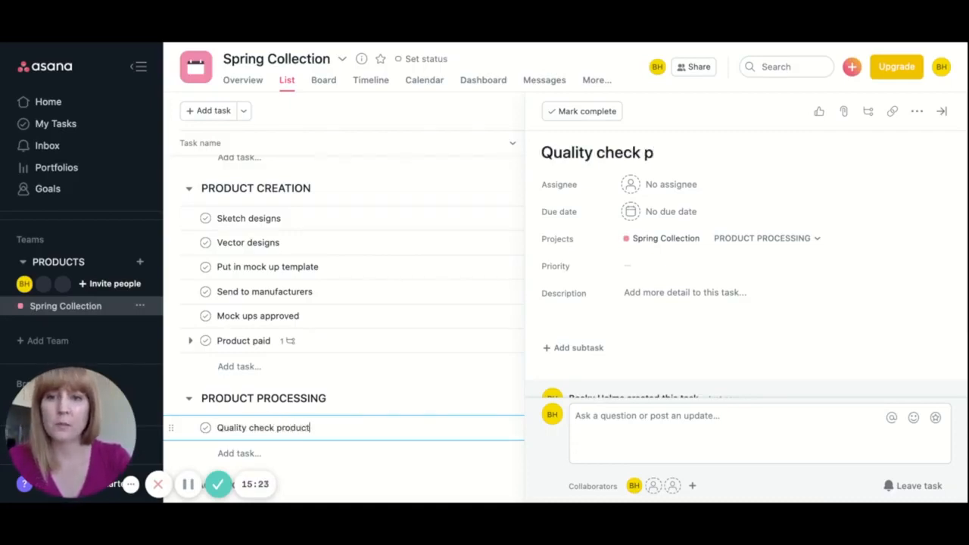
# - Add a subtask named Separate seconds to the Quality check product task
pyautogui.click(574, 350)
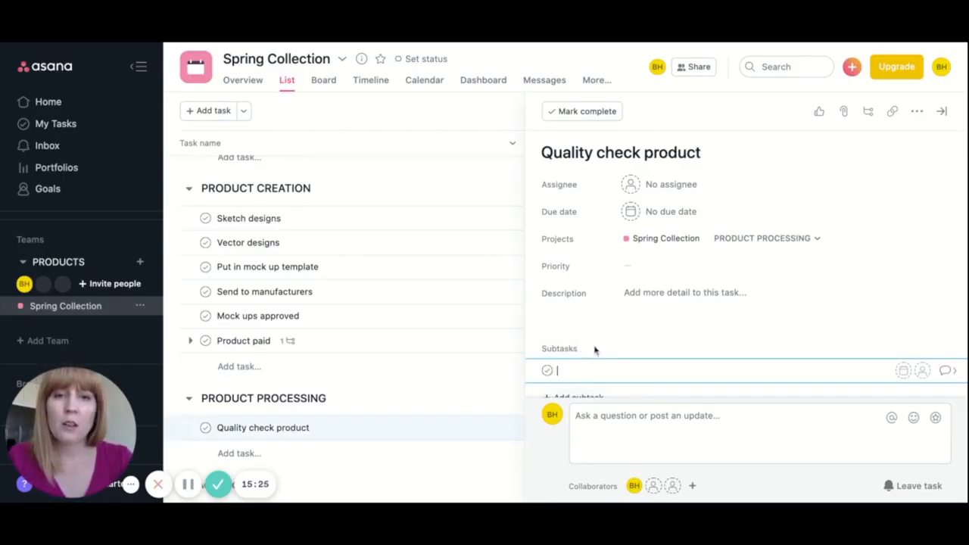
pyautogui.write('Separate')
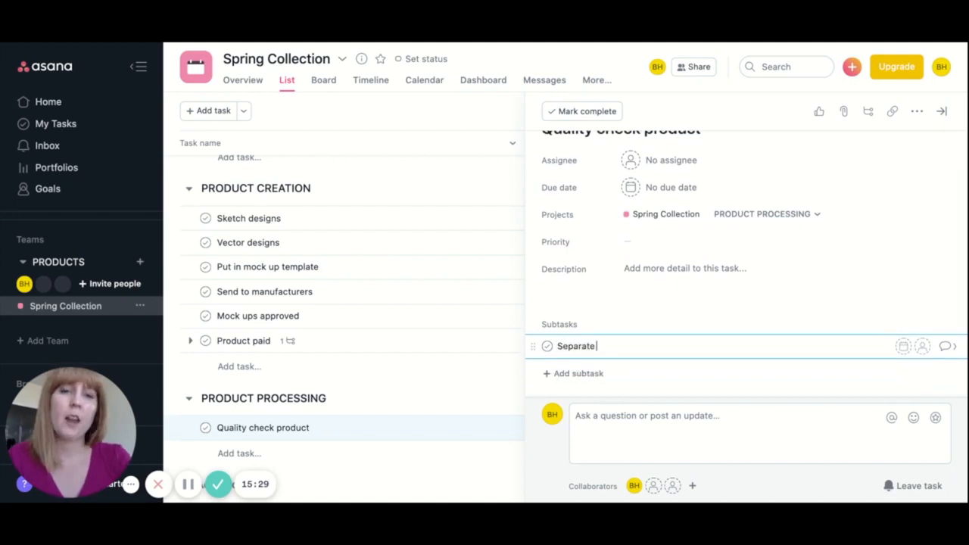
pyautogui.write(' seconds')
# - Add a second subtask named Double check iffy products to the Quality check product task
pyautogui.press('Return')
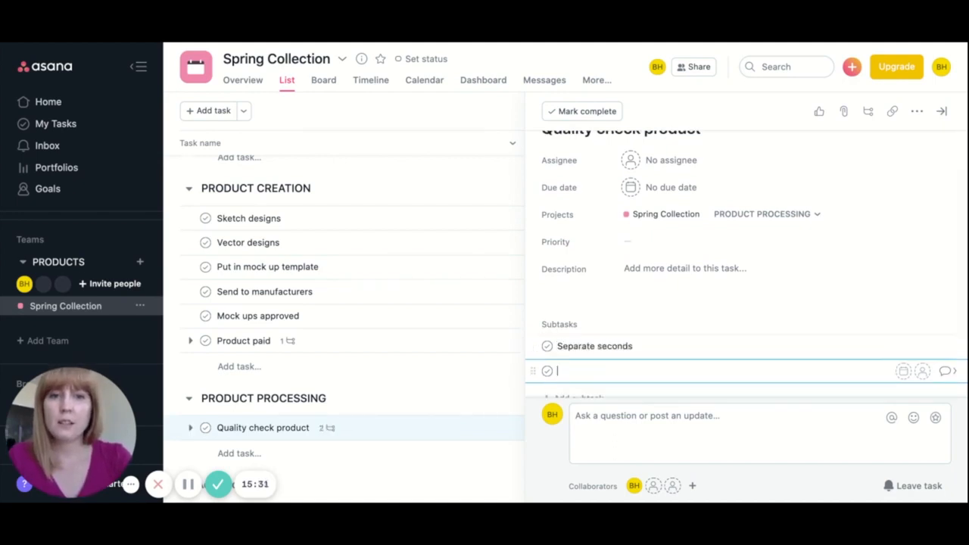
pyautogui.write('look')
pyautogui.press('BackSpace')
pyautogui.press('BackSpace')
pyautogui.press('BackSpace')
pyautogui.press('BackSpace')
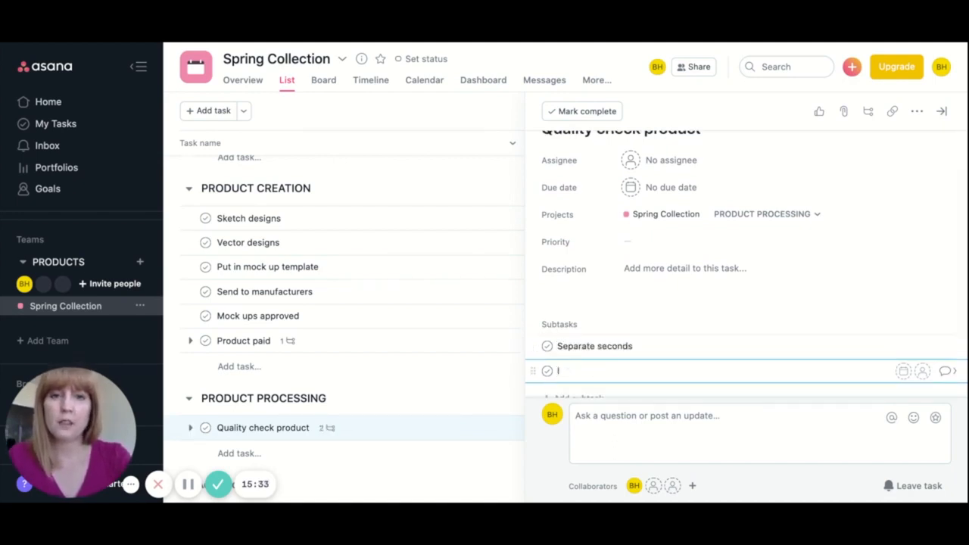
pyautogui.write('Double chec')
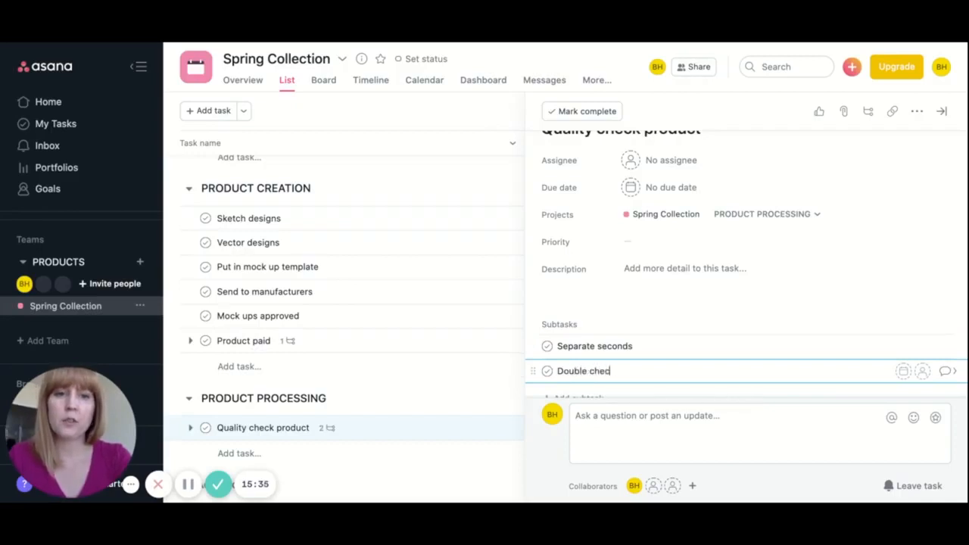
pyautogui.write('k iffy')
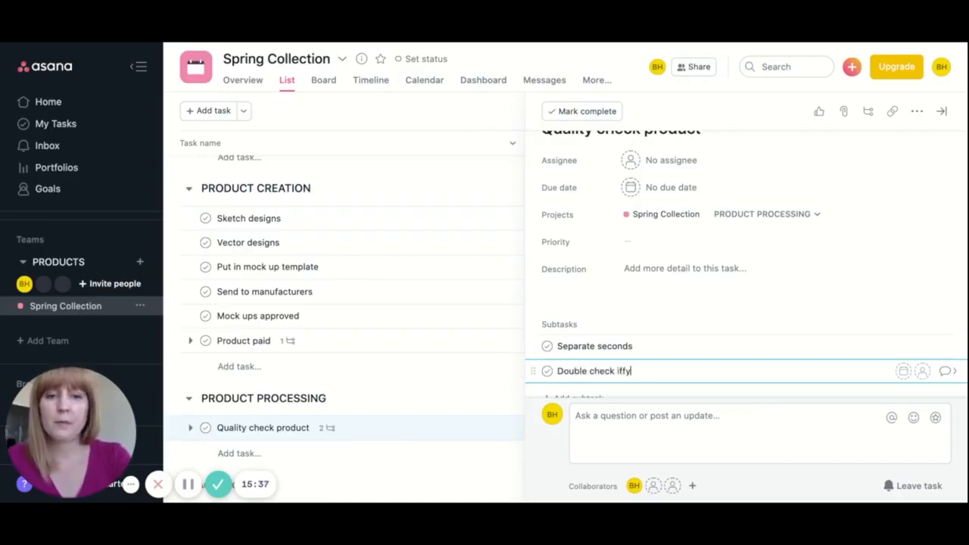
pyautogui.write(' products')
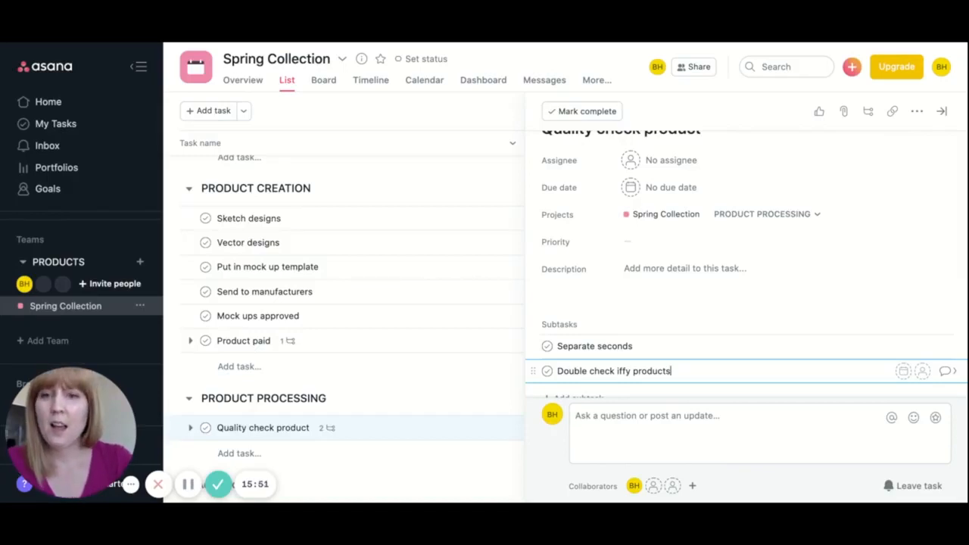
# - Add a third subtask named Count and add seconds to a listing to the Quality check product task
pyautogui.press('Return')
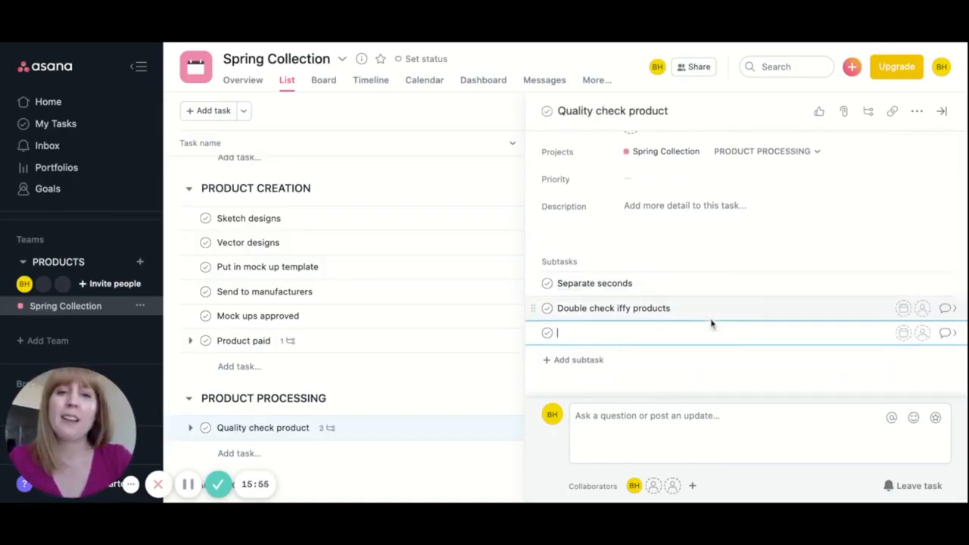
pyautogui.write('Cou')
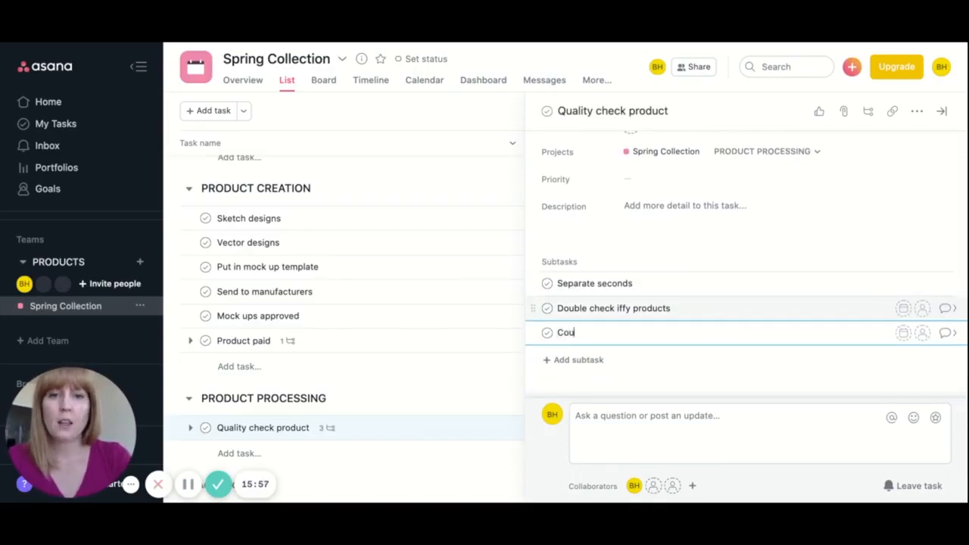
pyautogui.write('nt and add')
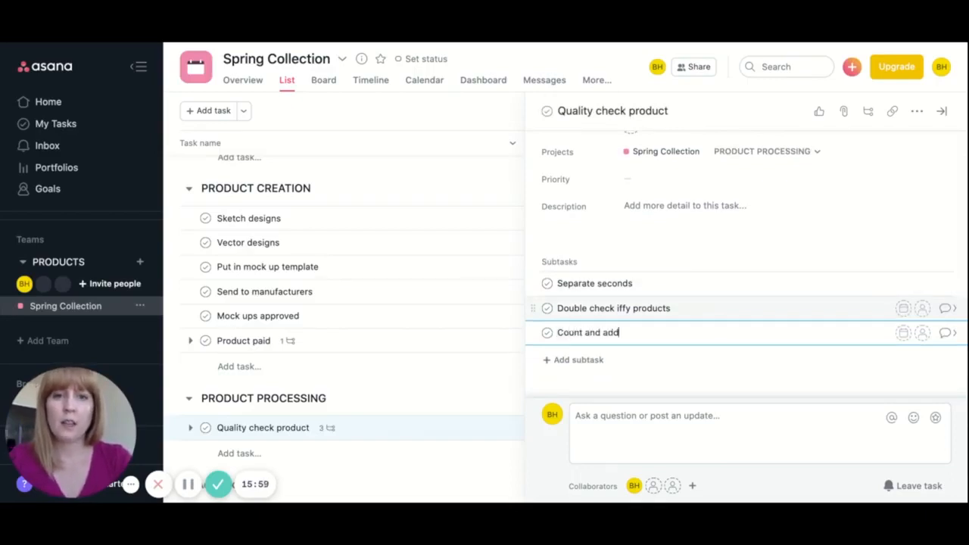
pyautogui.write(' seconds to')
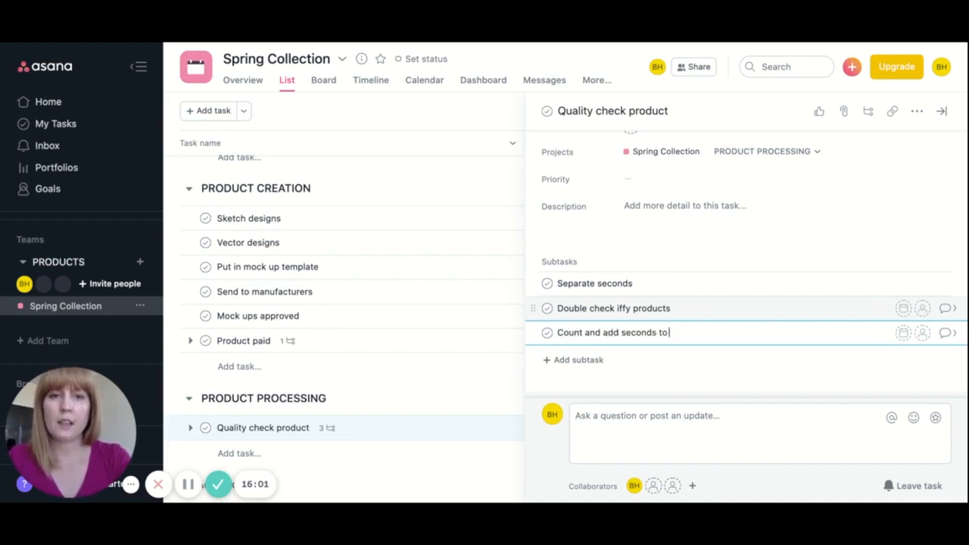
pyautogui.write(' a listing')
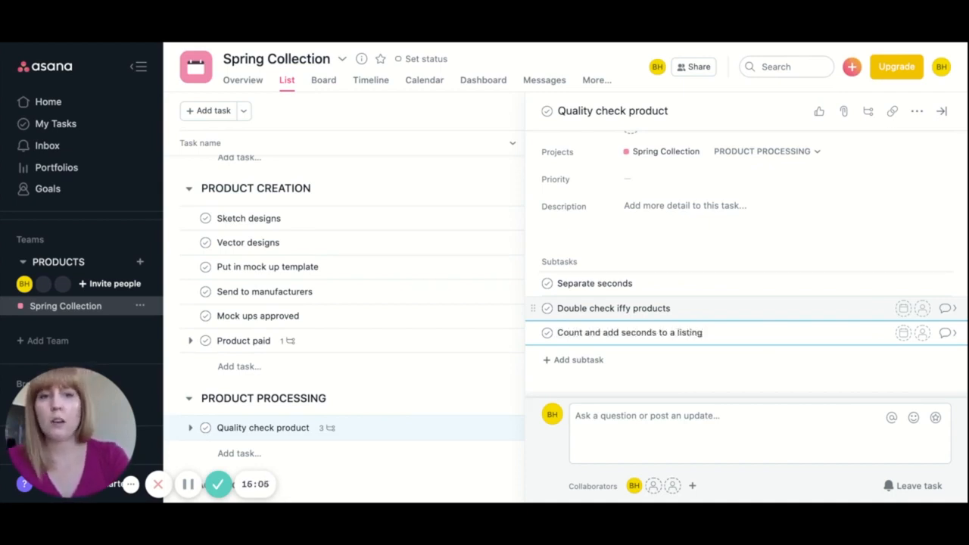
# - Reword the last Quality check product subtask as Count and separate seconds accordingly
pyautogui.hotkey('ctrl', 'shift', 'Left')
pyautogui.hotkey('ctrl', 'shift', 'Left')
pyautogui.hotkey('ctrl', 'shift', 'Left')
pyautogui.hotkey('ctrl', 'shift', 'Left')
pyautogui.hotkey('ctrl', 'shift', 'Left')
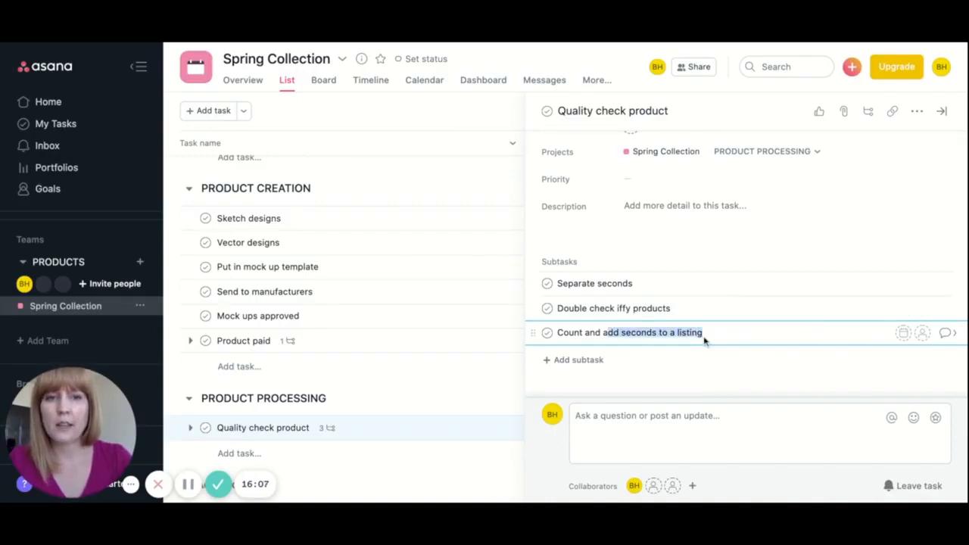
pyautogui.press('BackSpace')
pyautogui.write('separ')
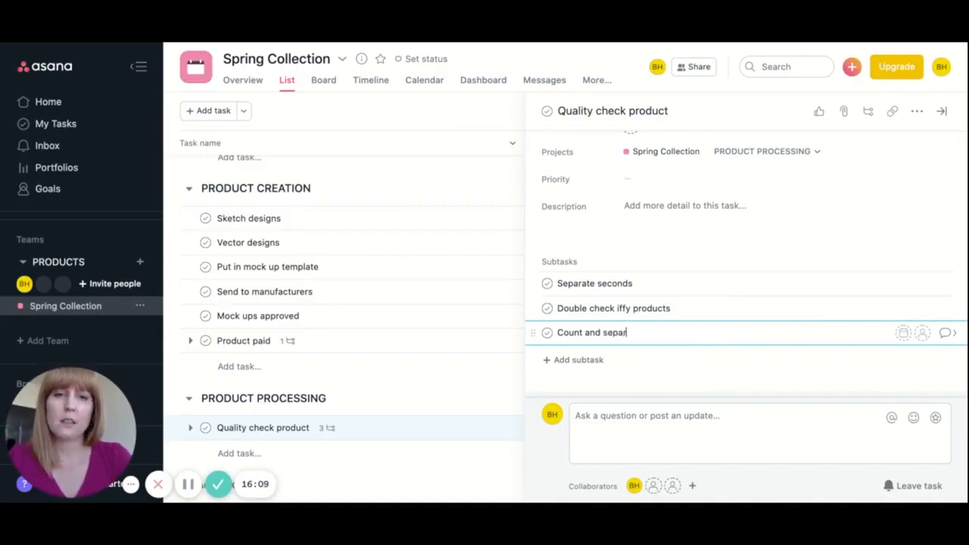
pyautogui.write('ate secon')
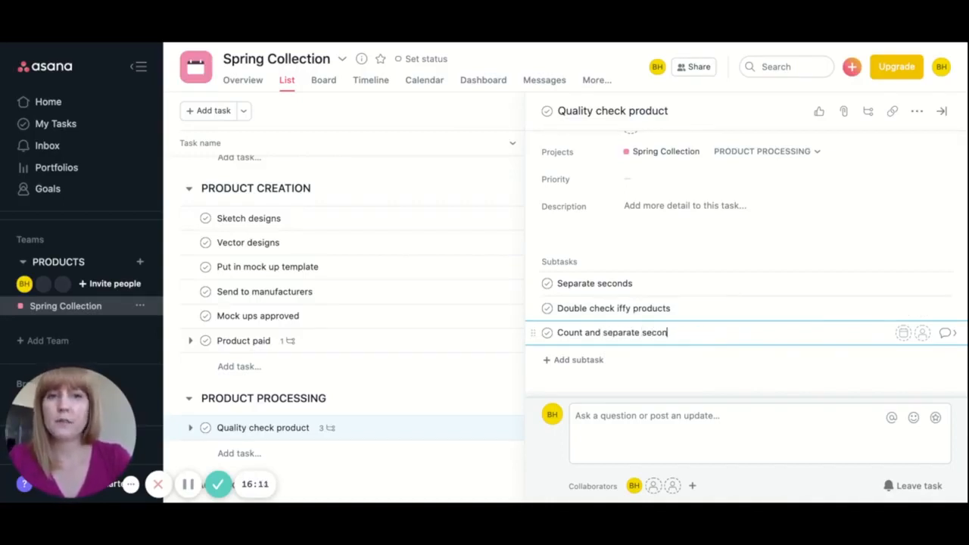
pyautogui.write('ds accordingly')
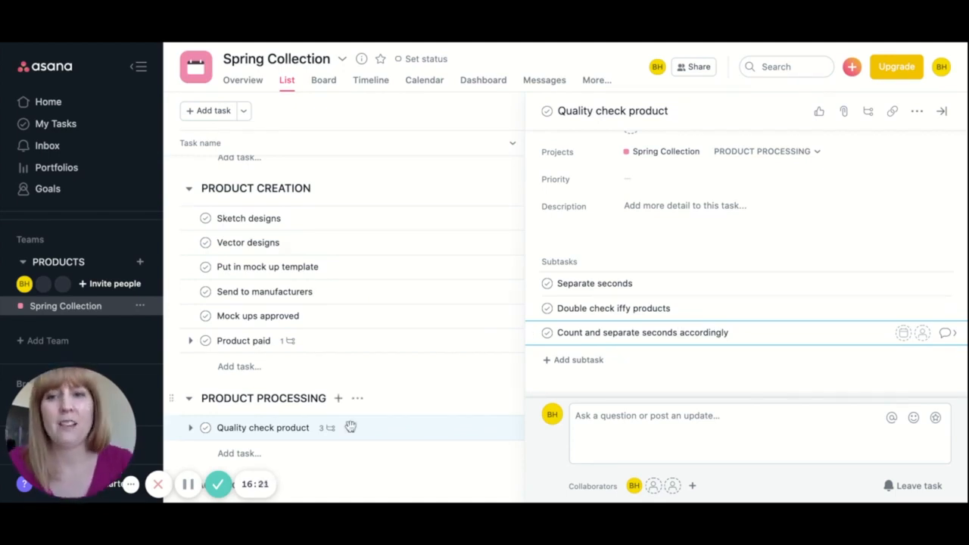
# - Add a task named Package pins below Quality check product in the PRODUCT PROCESSING section
pyautogui.click(383, 437)
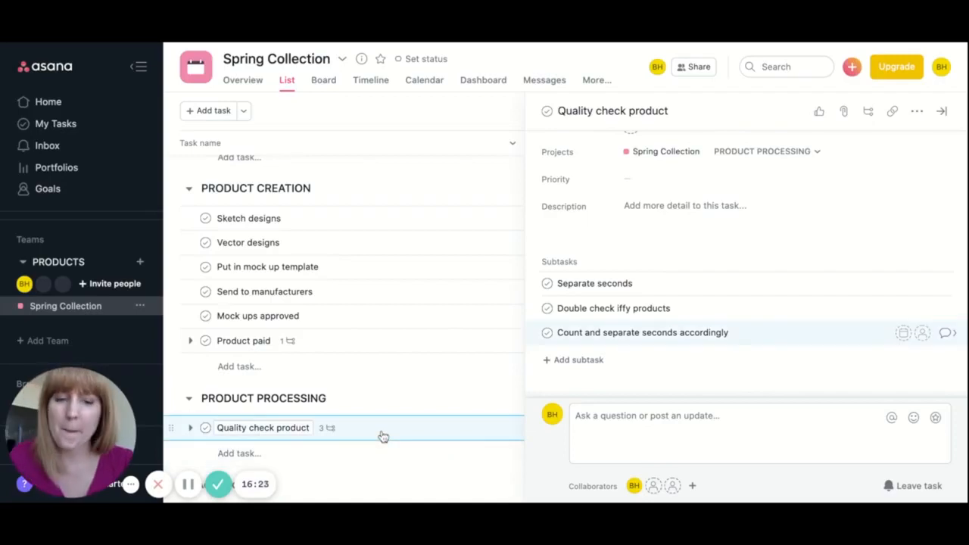
pyautogui.press('Return')
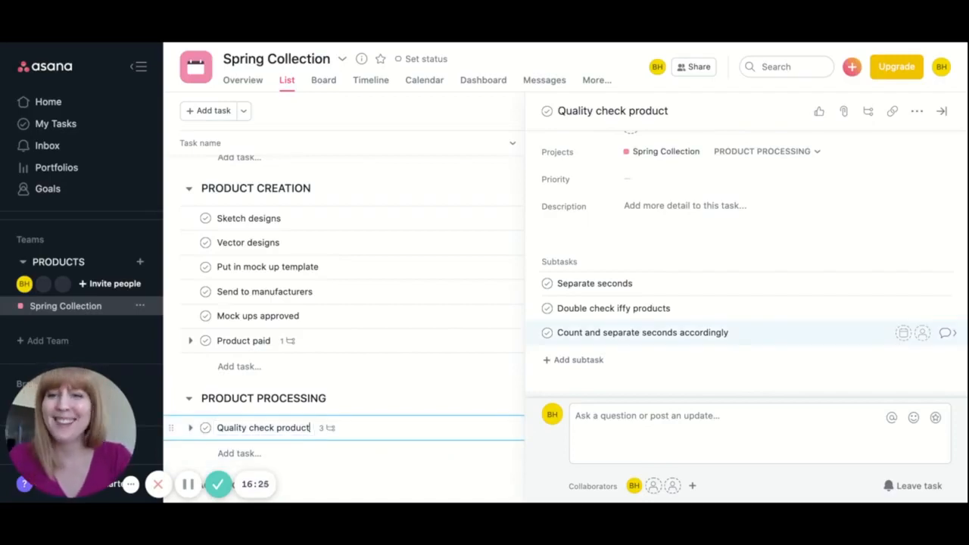
pyautogui.press('Return')
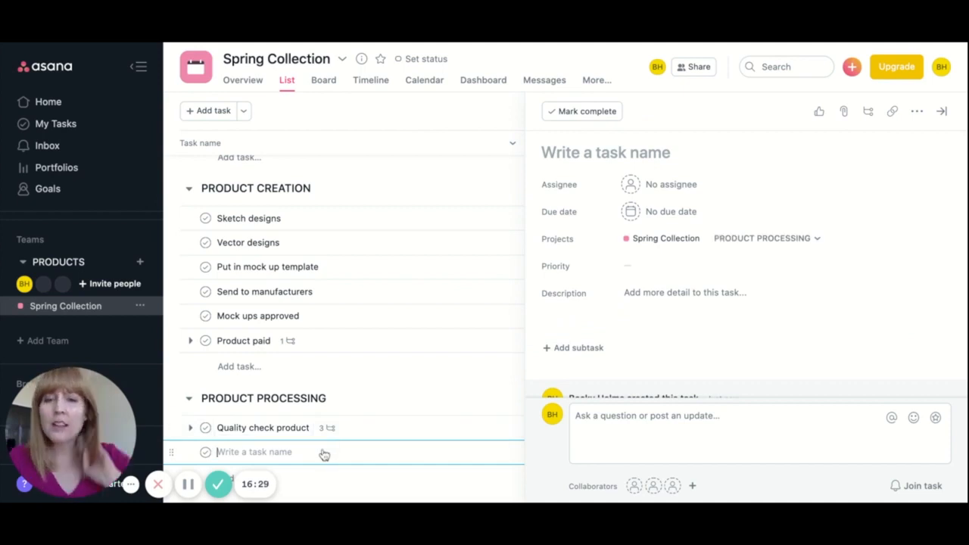
pyautogui.write('Package pins')
pyautogui.press('Return')
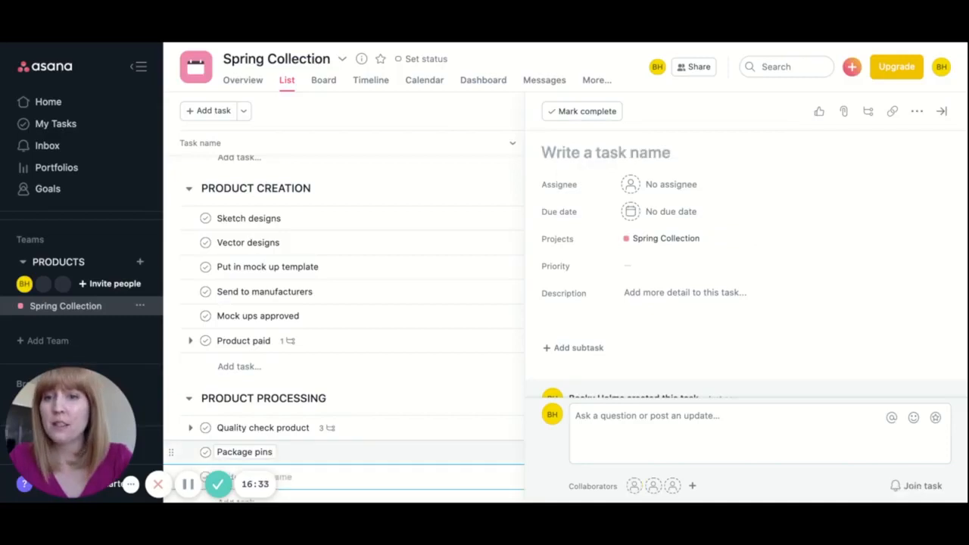
# - Add a task named Organize into appropriate bins below Package pins in the PRODUCT PROCESSING section
pyautogui.scroll(-1, 380, 373)
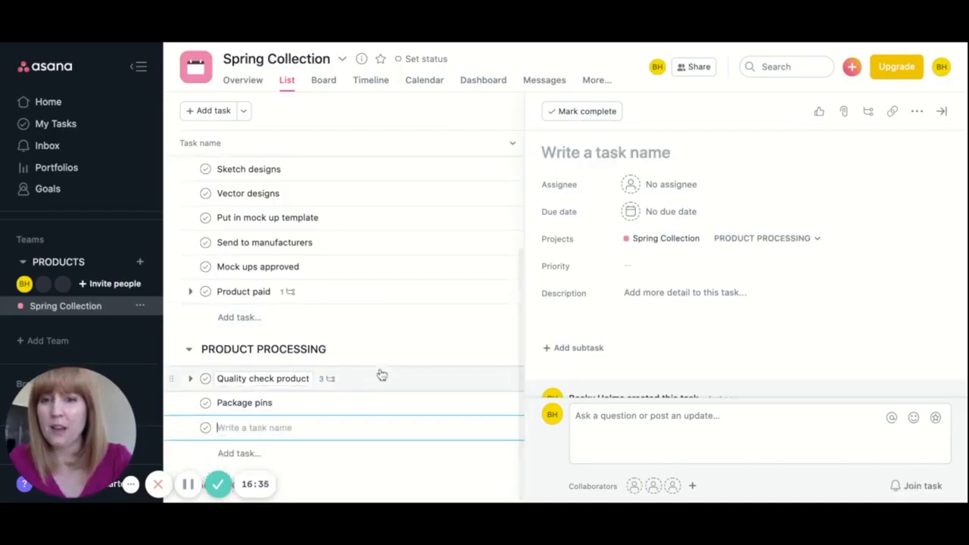
pyautogui.click(326, 436)
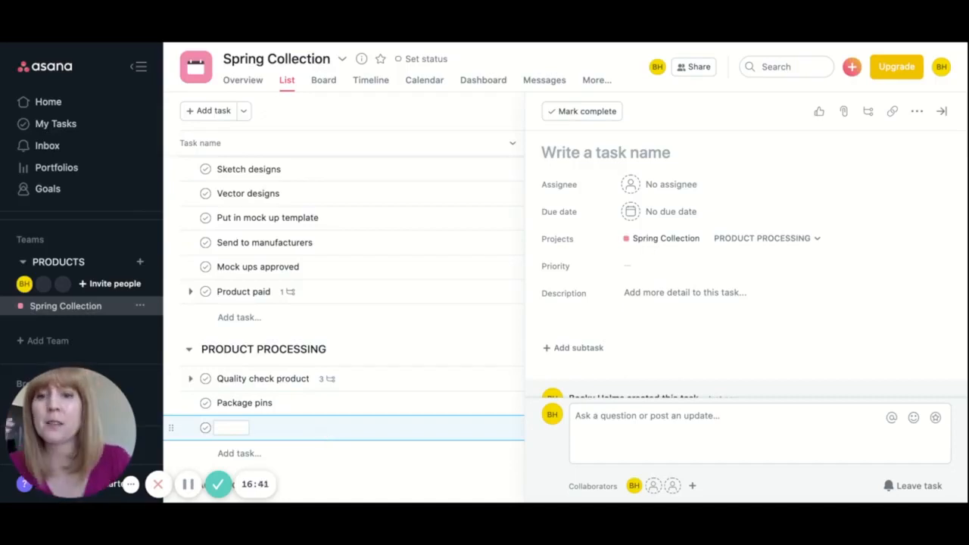
pyautogui.click(228, 426)
pyautogui.write('Or')
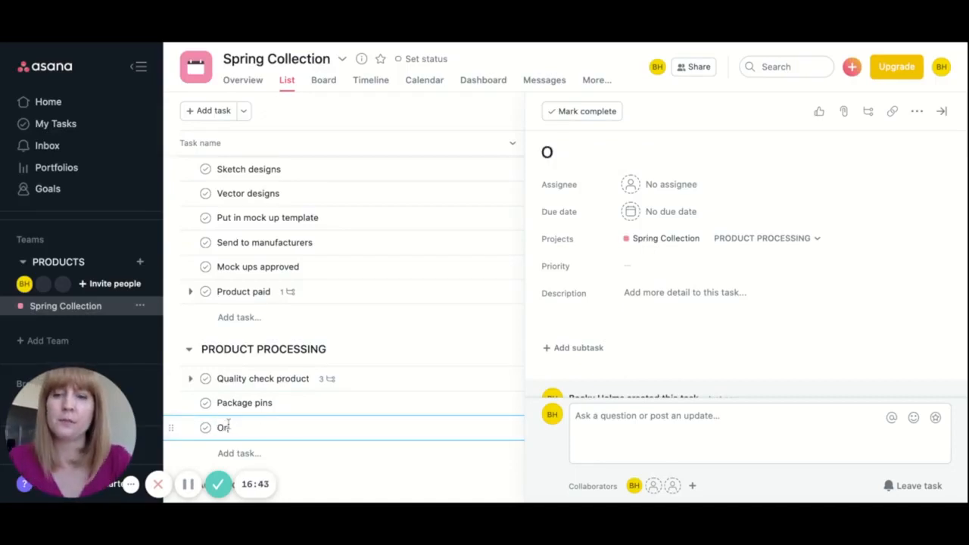
pyautogui.write('ganize in')
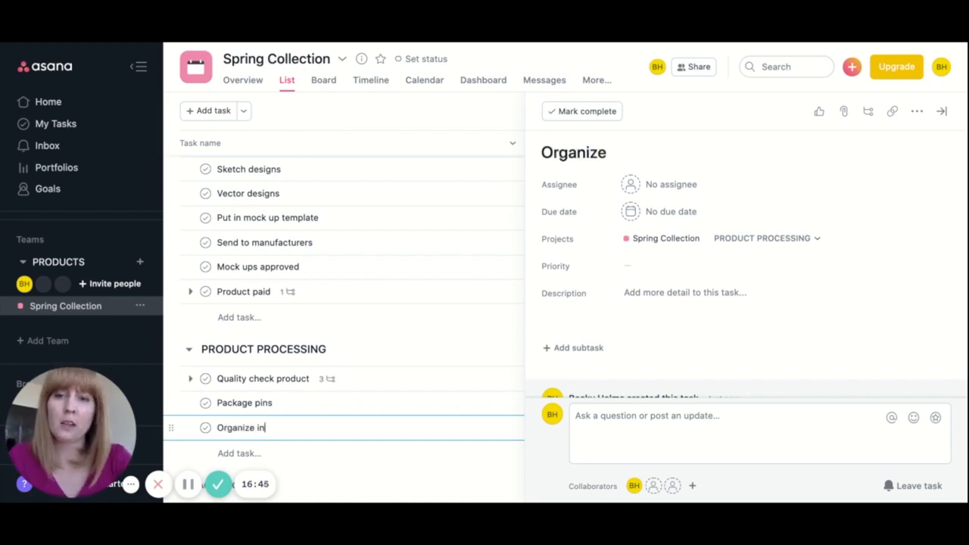
pyautogui.write('to a')
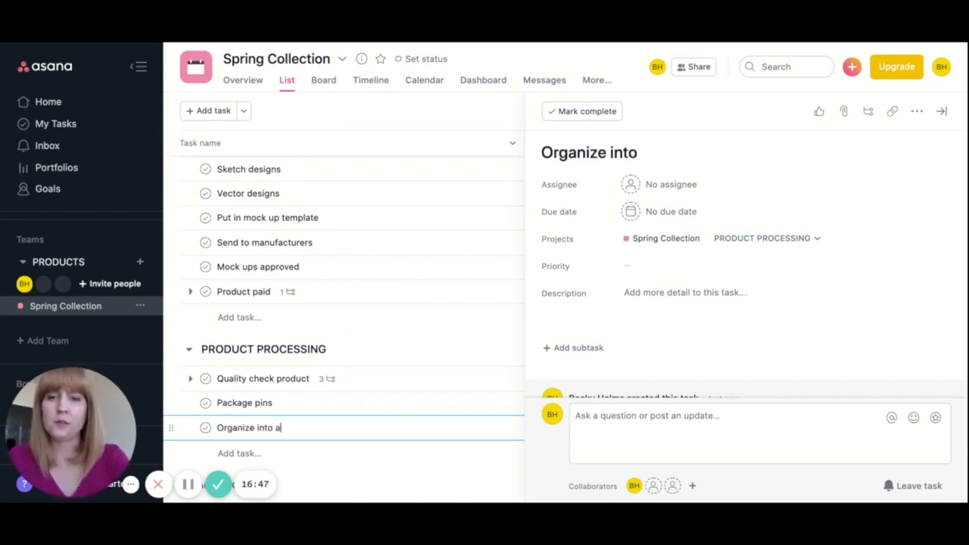
pyautogui.write('ppropriate pin')
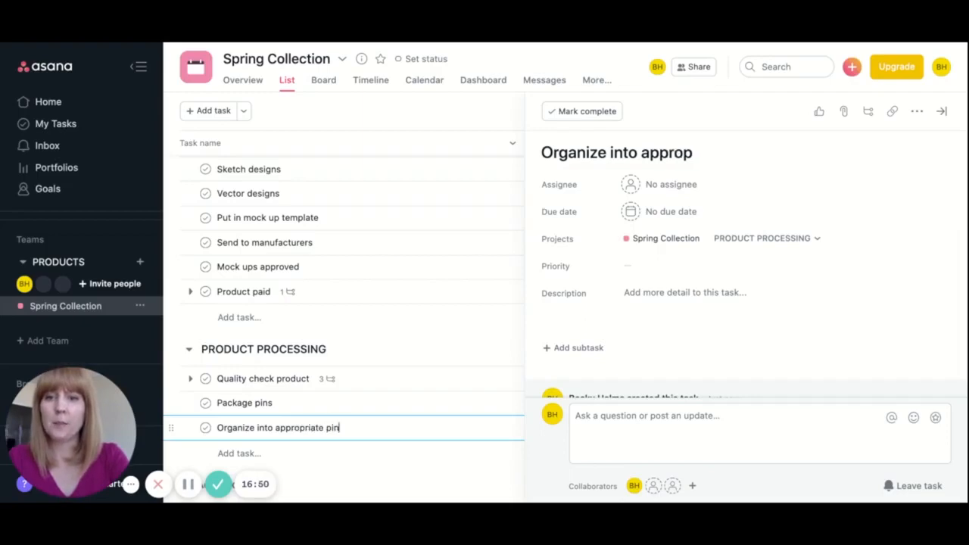
pyautogui.press('BackSpace')
pyautogui.press('BackSpace')
pyautogui.write('bins')
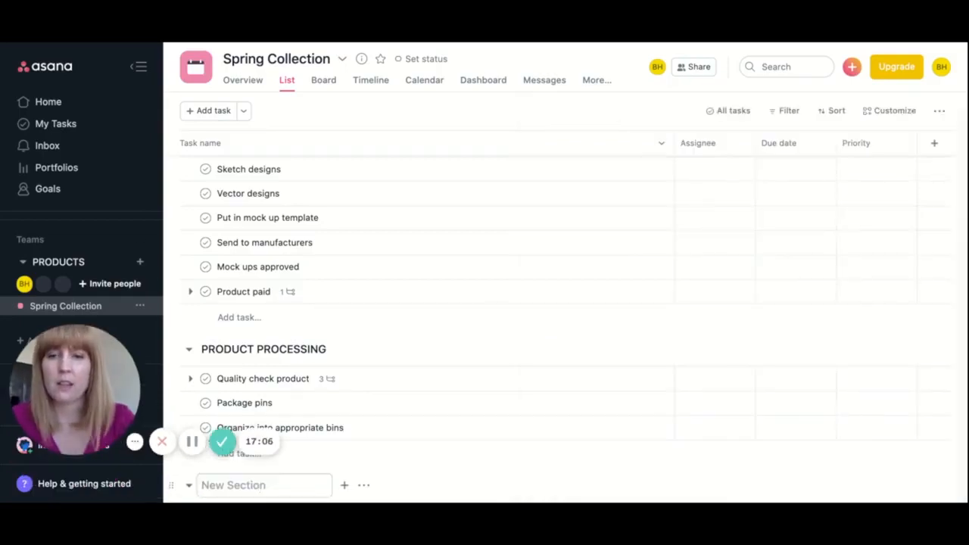
# - Create a new section below PRODUCT PROCESSING and name it Marketing Creation
pyautogui.press('Return')
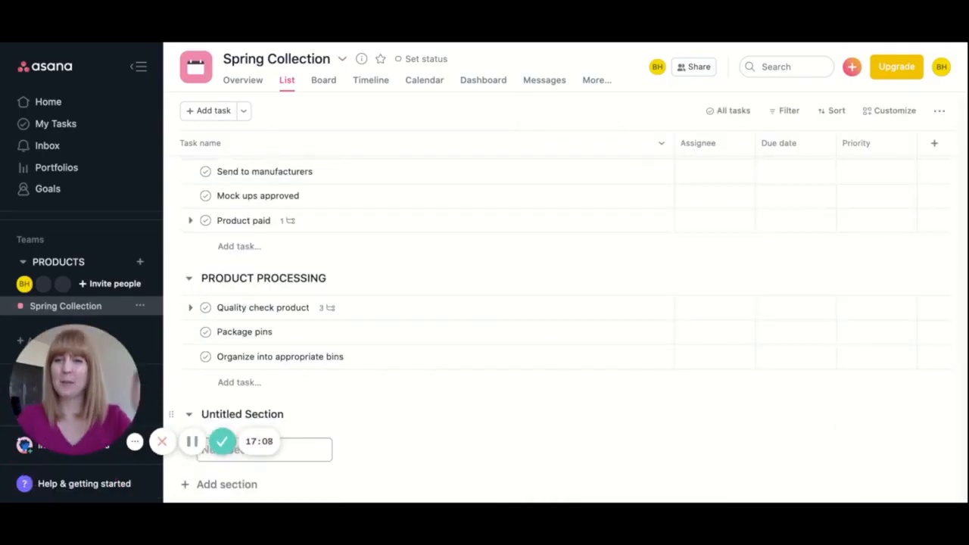
pyautogui.click(280, 415)
pyautogui.doubleClick(287, 413)
pyautogui.tripleClick(288, 413)
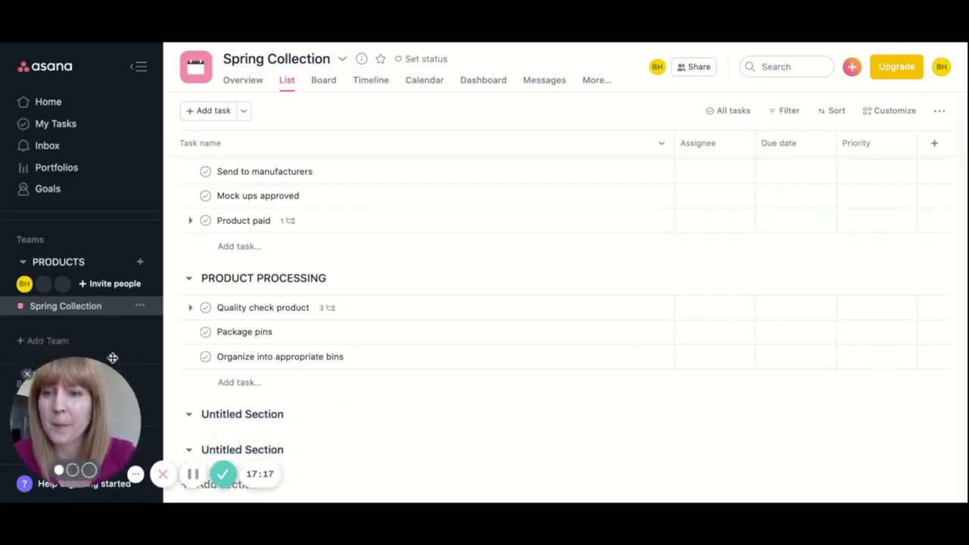
pyautogui.tripleClick(272, 414)
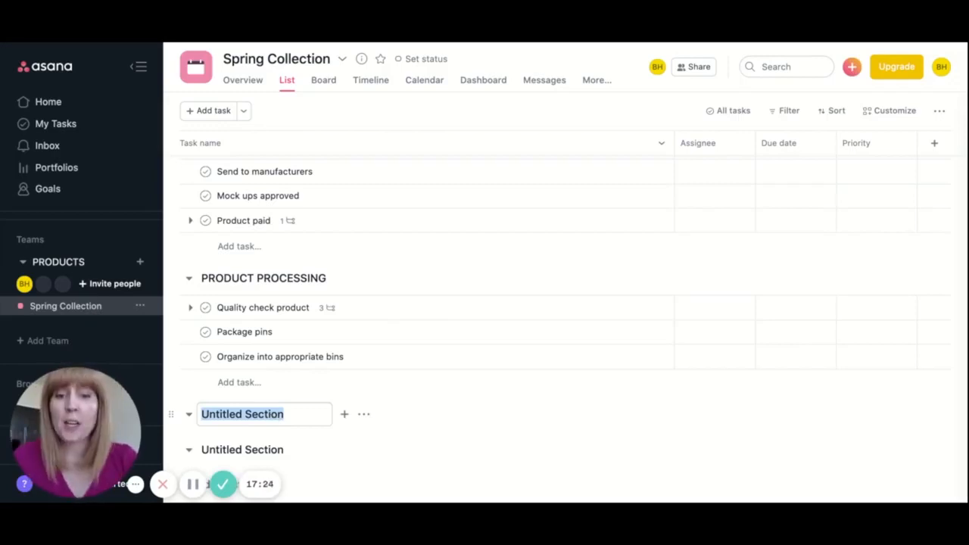
pyautogui.write('Martk')
pyautogui.press('BackSpace')
pyautogui.press('BackSpace')
pyautogui.write('keting Creation')
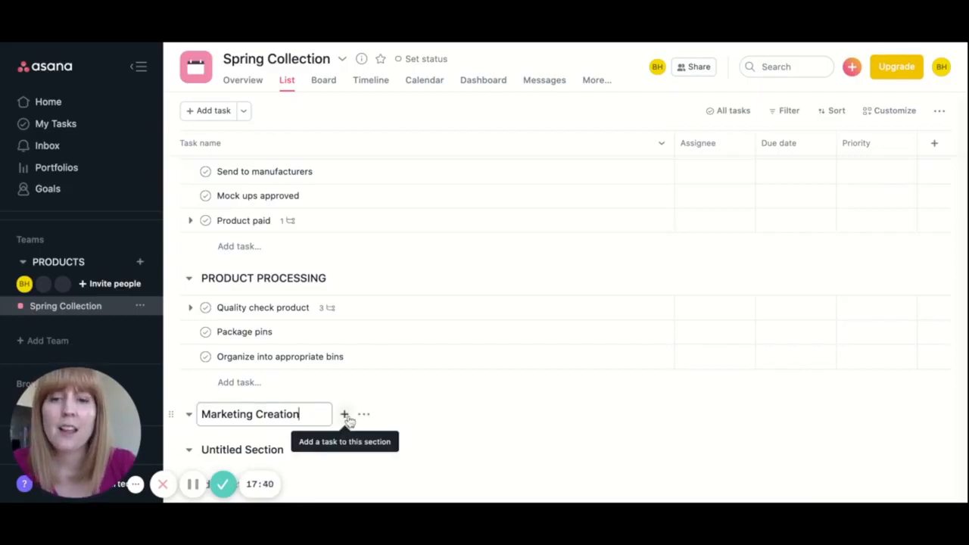
pyautogui.press('Return')
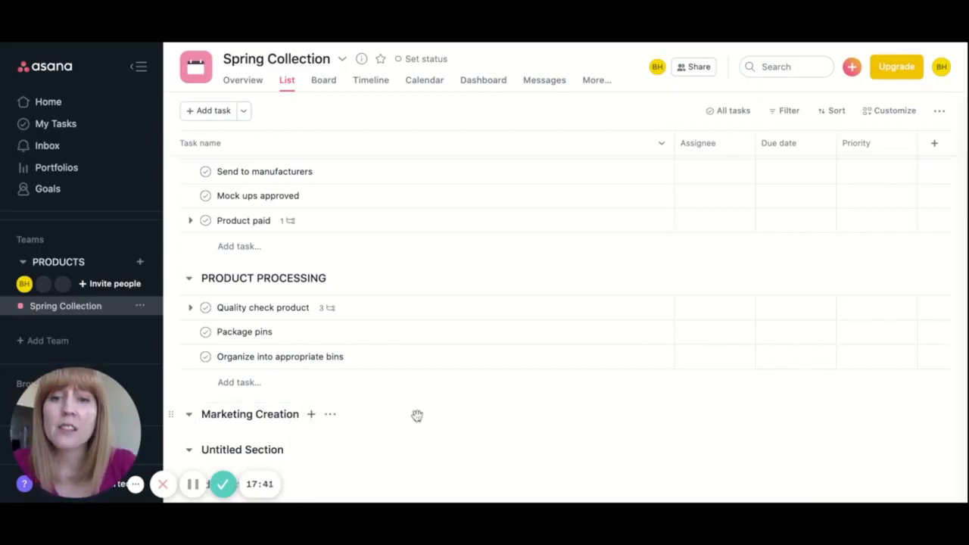
# - Add a task named Take photos of new products to the Marketing Creation section
pyautogui.click(311, 414)
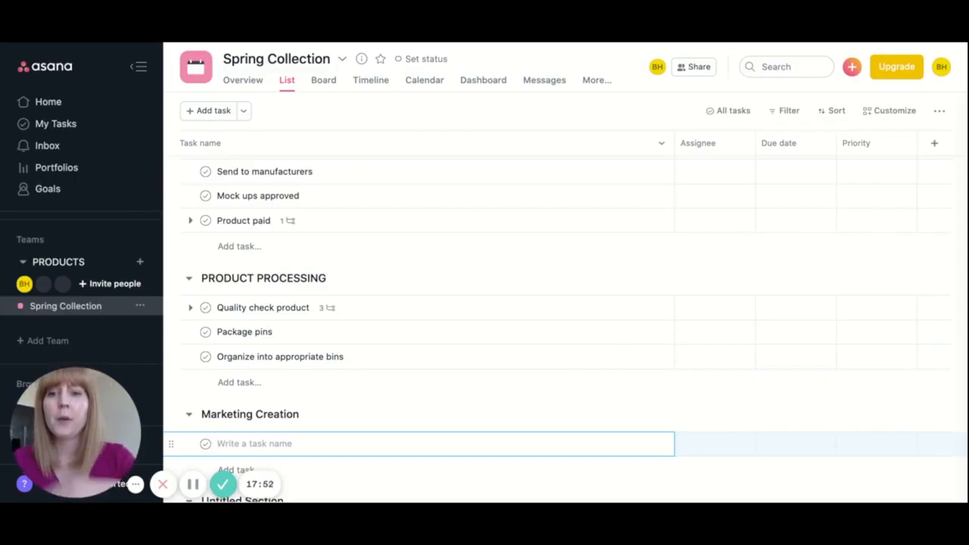
pyautogui.write('Take')
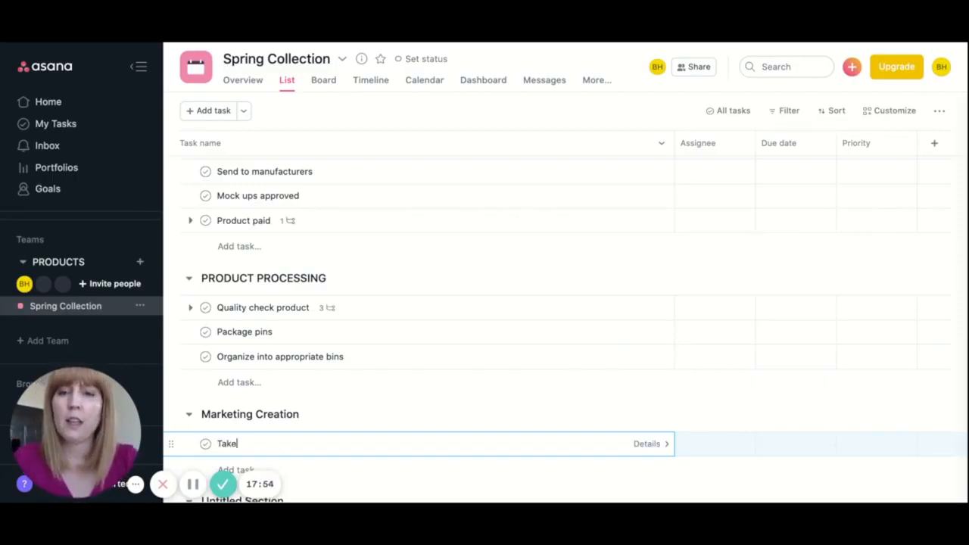
pyautogui.write(' photos of new products')
# - Open the details of the Take photos of new products task and add a subtask named Listing photos
pyautogui.click(391, 451)
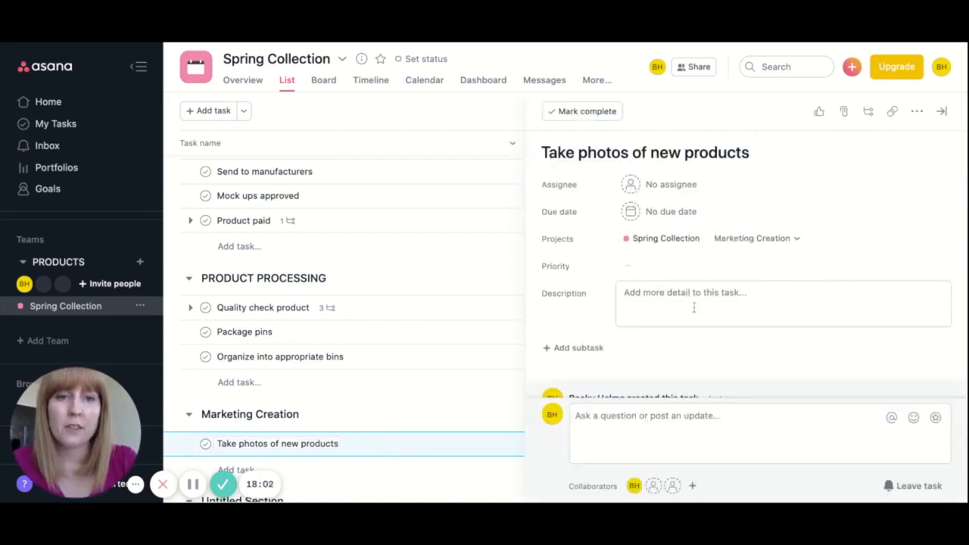
pyautogui.click(584, 347)
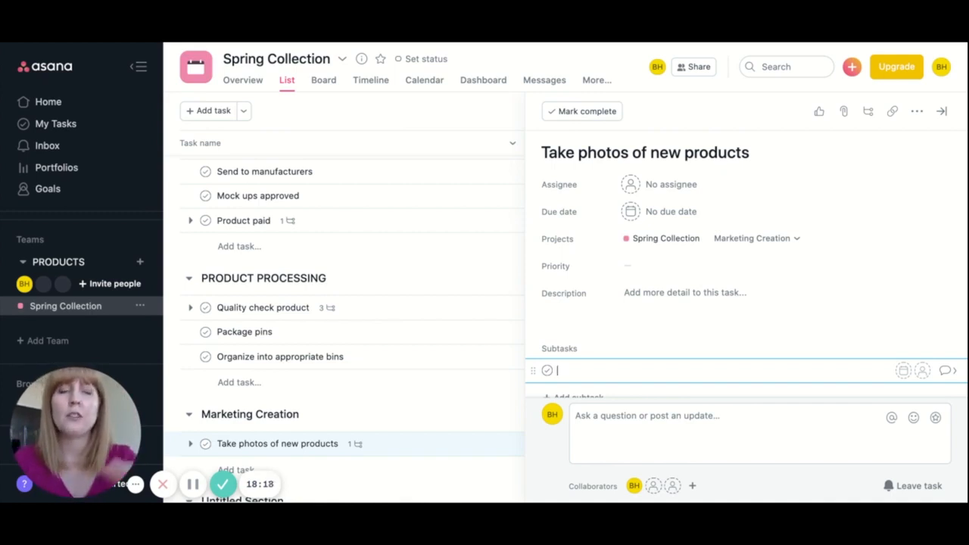
pyautogui.write('Listing photos')
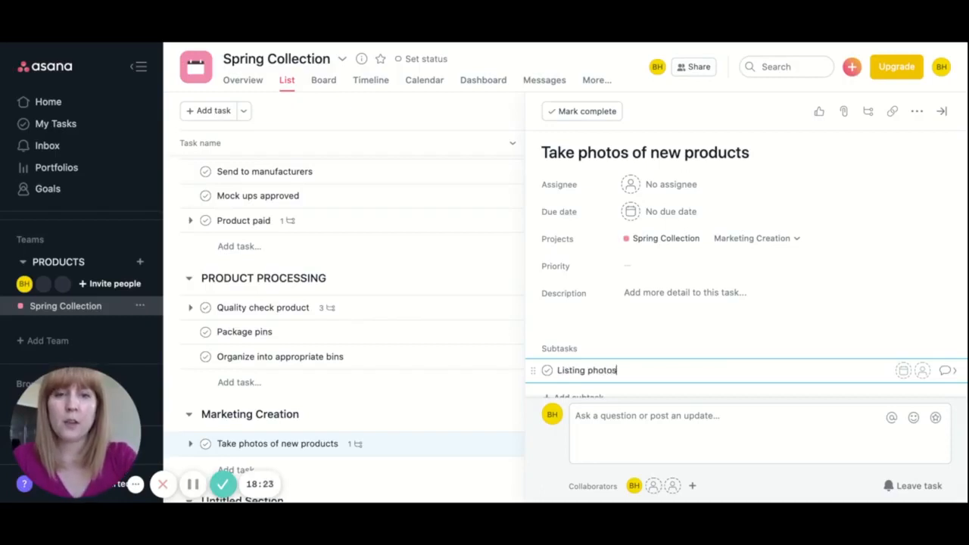
# - Add a subtask named In context for Instagram below Listing photos in the Take photos of new products task
pyautogui.press('Return')
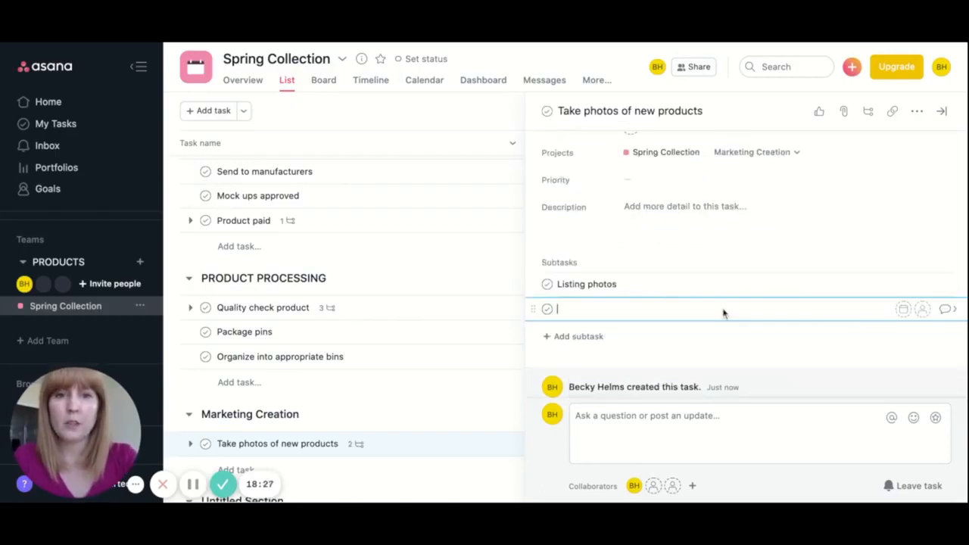
pyautogui.write('Incontex')
pyautogui.press('BackSpace')
pyautogui.press('BackSpace')
pyautogui.press('BackSpace')
pyautogui.press('BackSpace')
pyautogui.press('BackSpace')
pyautogui.press('BackSpace')
pyautogui.write('ce')
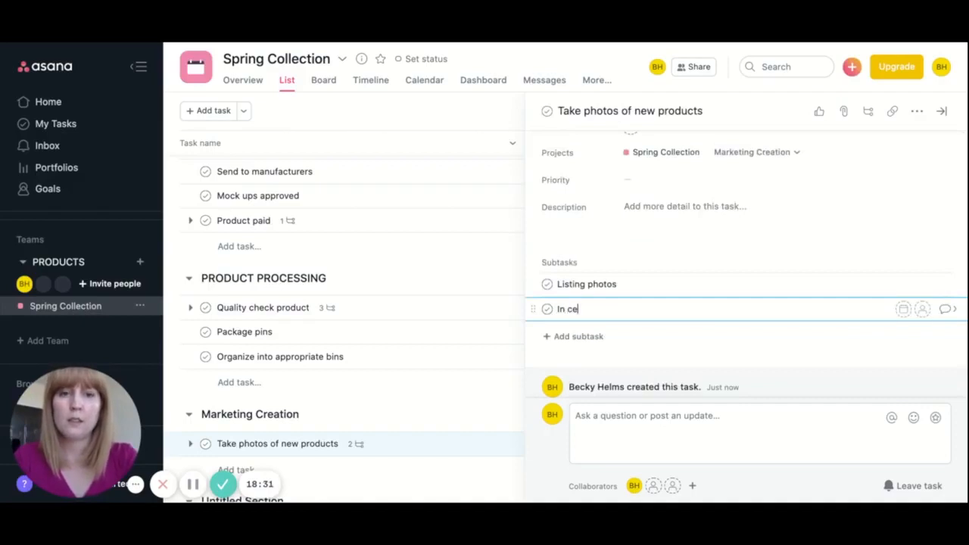
pyautogui.write('ontext fo')
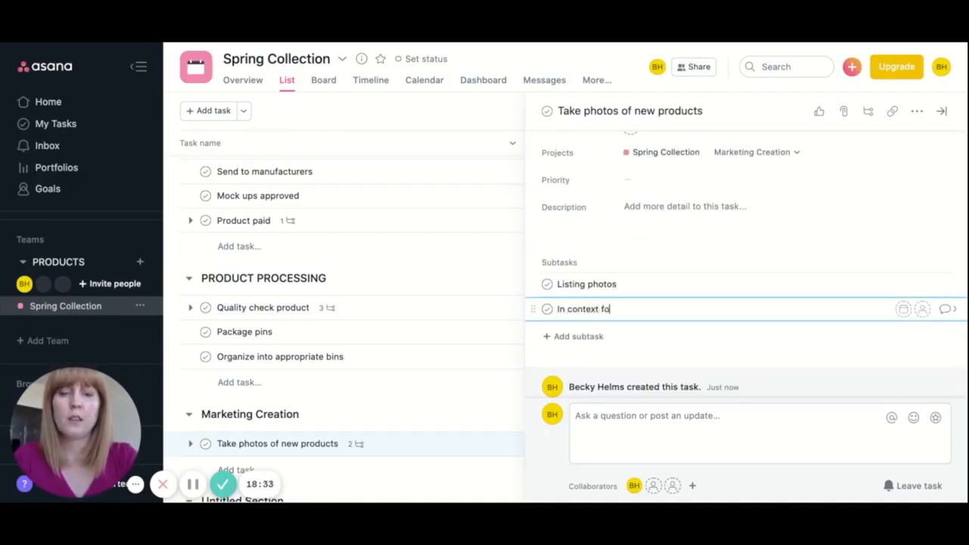
pyautogui.write('r Instagram')
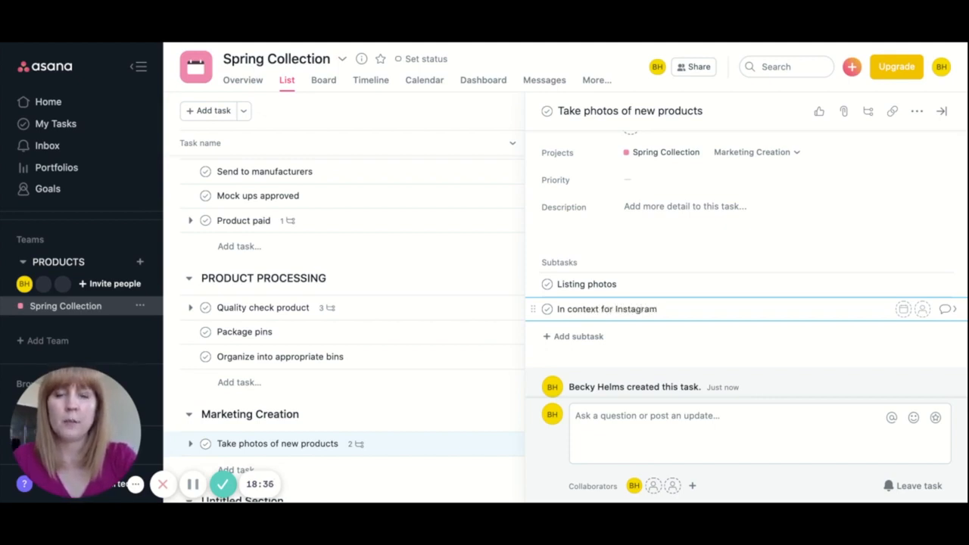
# - Add two more subtasks below In context for Instagram, named Boomerangs x2 and Reels / TikTok x 3
pyautogui.press('Return')
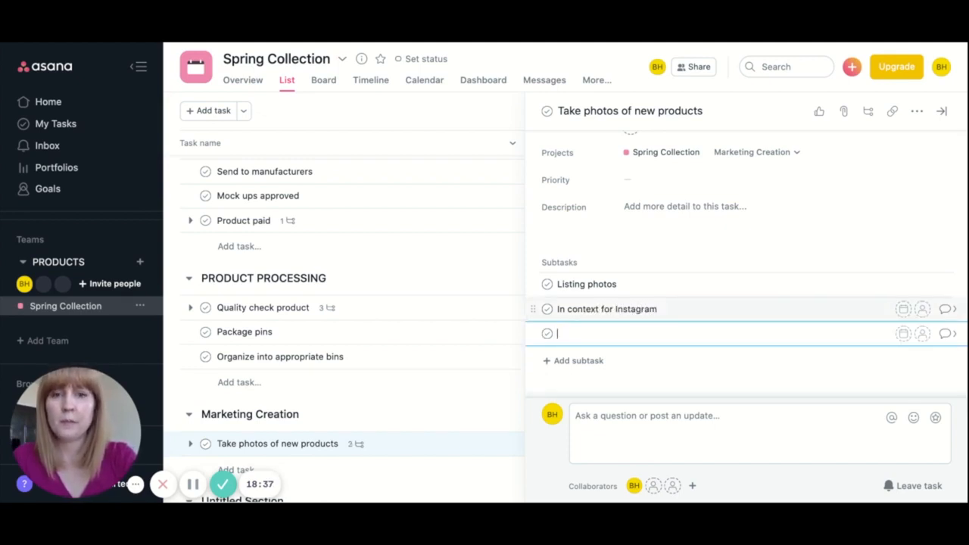
pyautogui.write('Boomerangs x2')
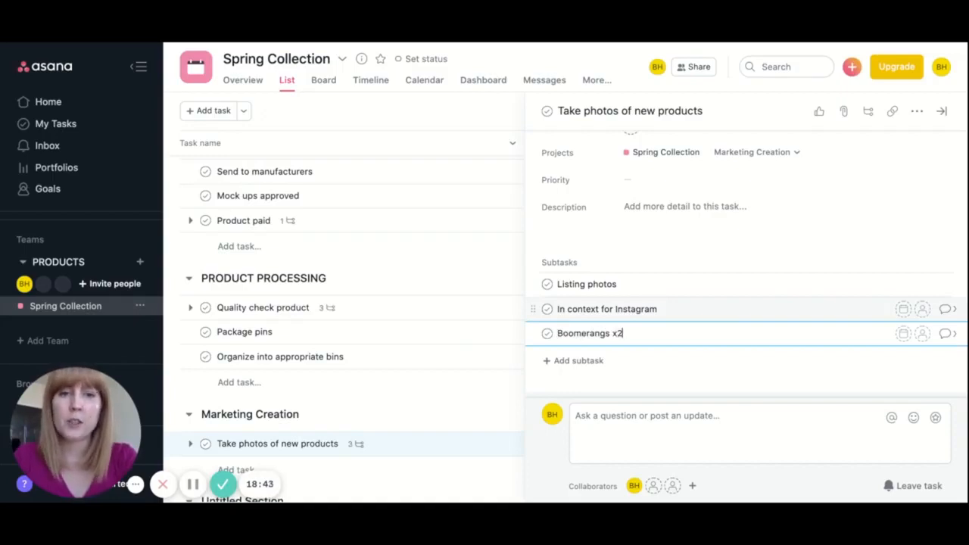
pyautogui.press('Return')
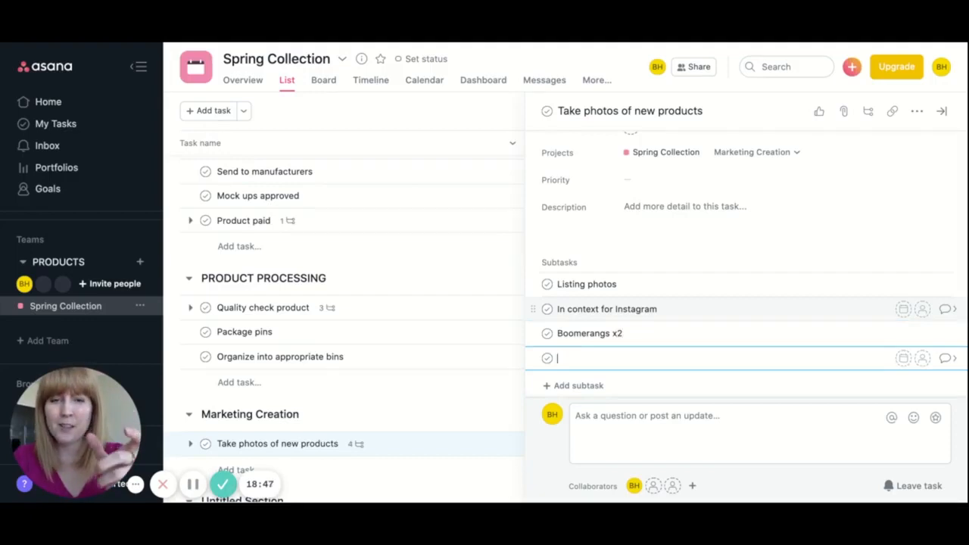
pyautogui.write('Reels')
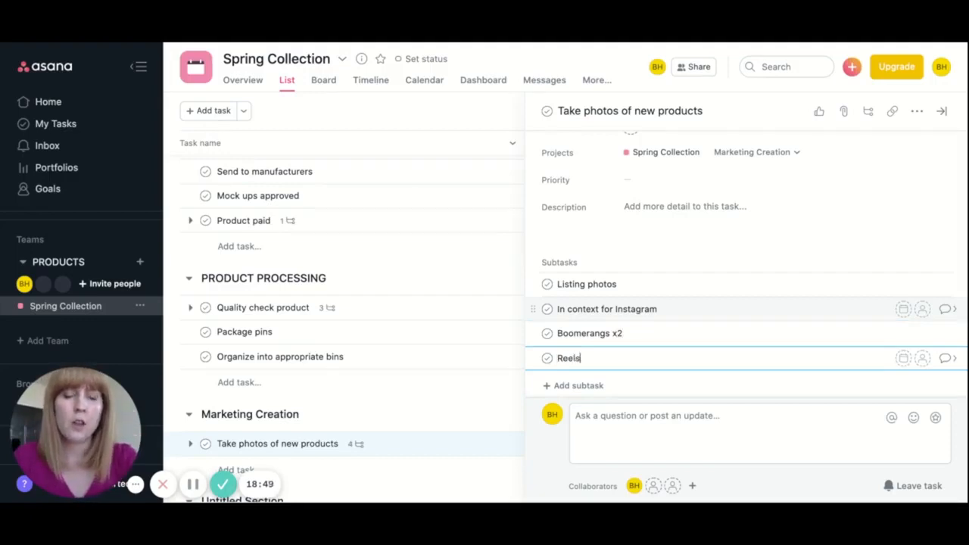
pyautogui.write(' / TikT')
pyautogui.press('BackSpace')
pyautogui.press('BackSpace')
pyautogui.write('kTo')
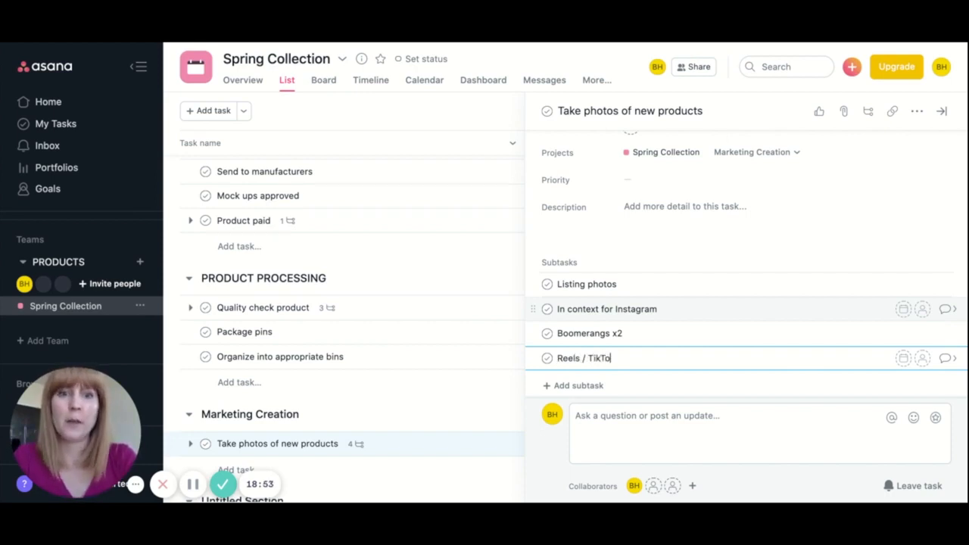
pyautogui.write('k x 3')
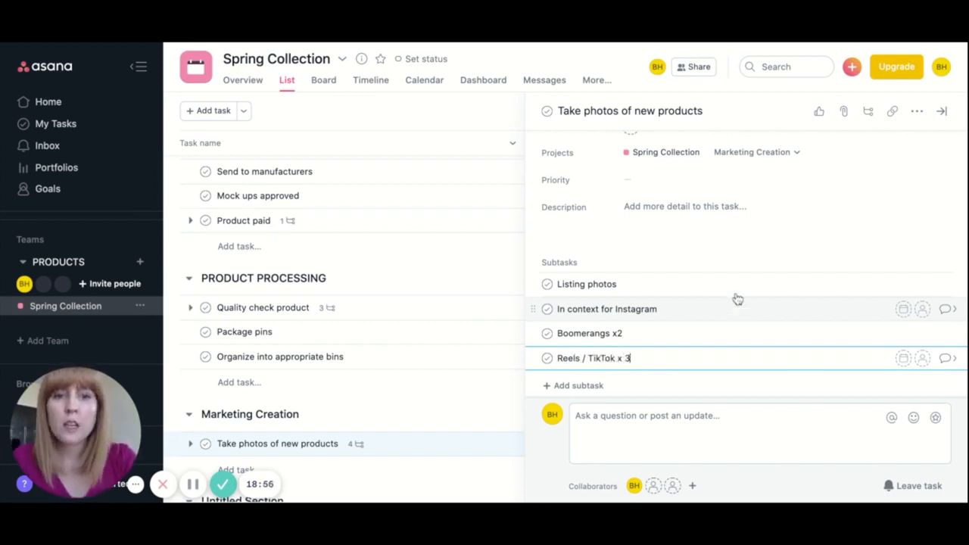
# - Rename the Boomerangs subtask as Boomerangs x 2 and the Instagram subtask as In context for Instagram x 10
pyautogui.click(619, 333)
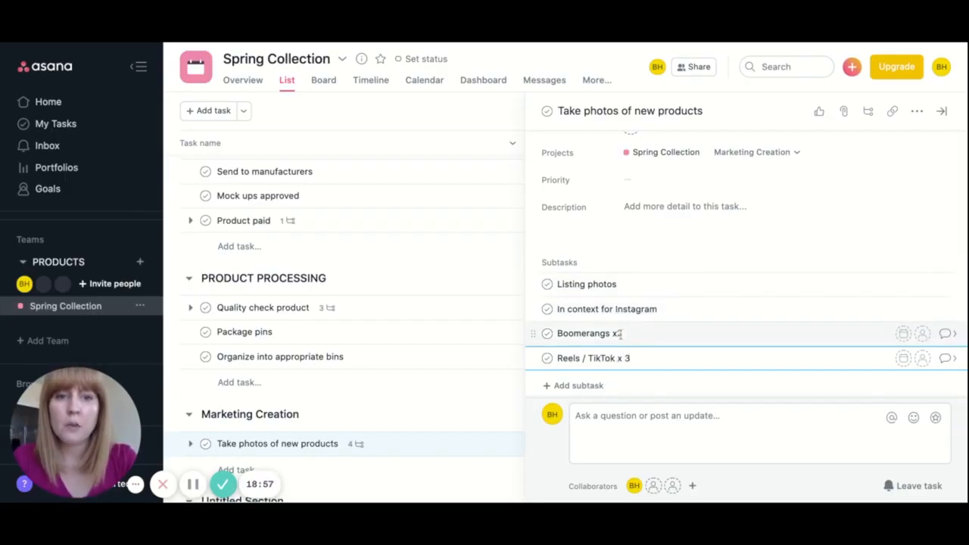
pyautogui.click(641, 362)
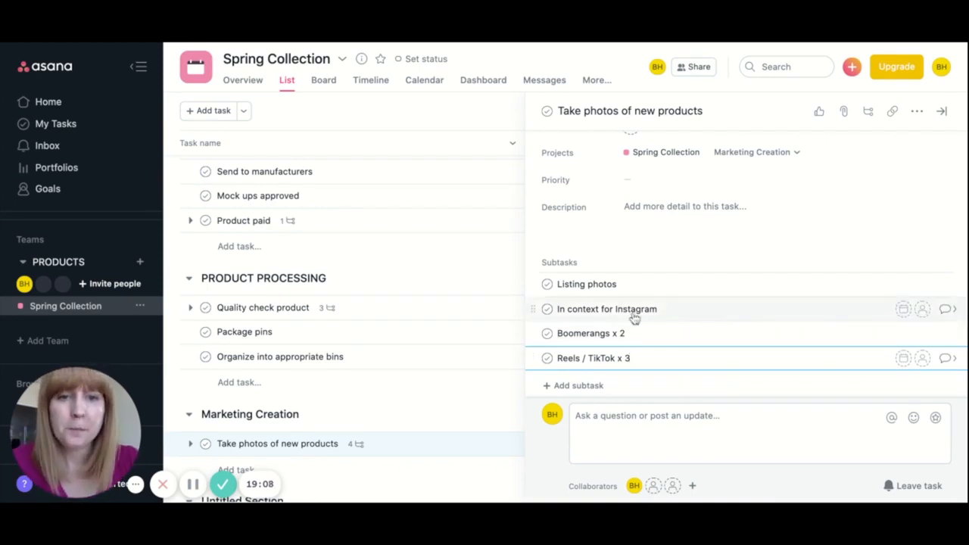
pyautogui.click(675, 313)
pyautogui.write('x')
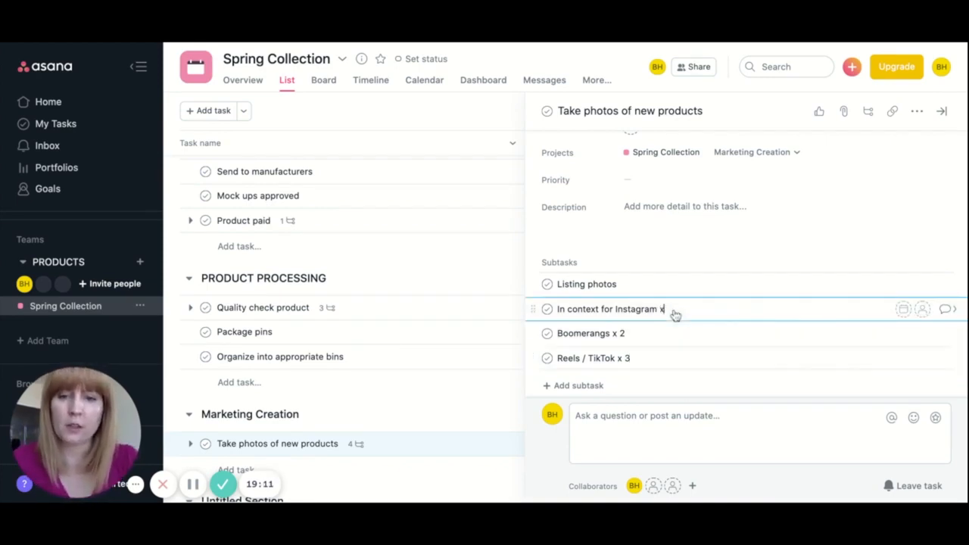
pyautogui.write(' 10')
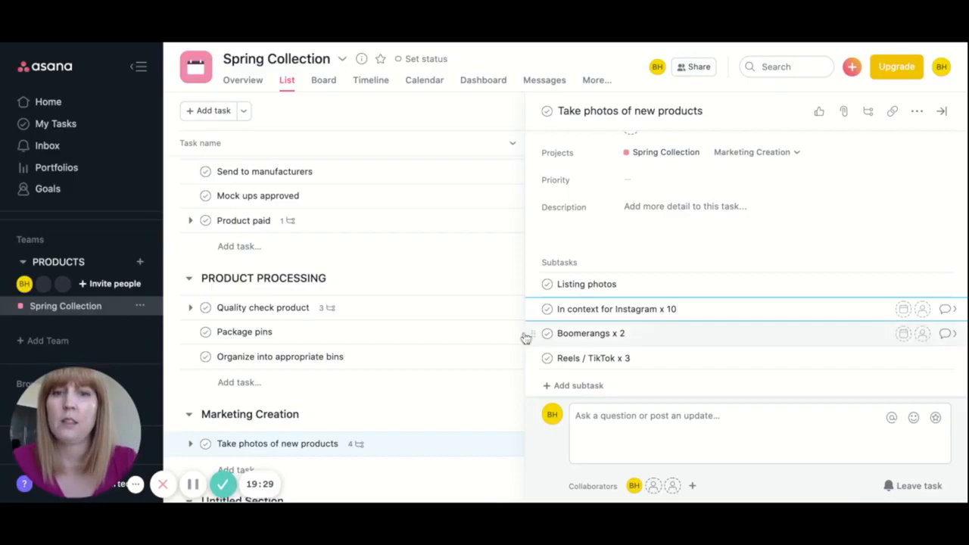
# - Add a task named Shoot video of new products below Take photos of new products in the Marketing Creation section
pyautogui.click(655, 336)
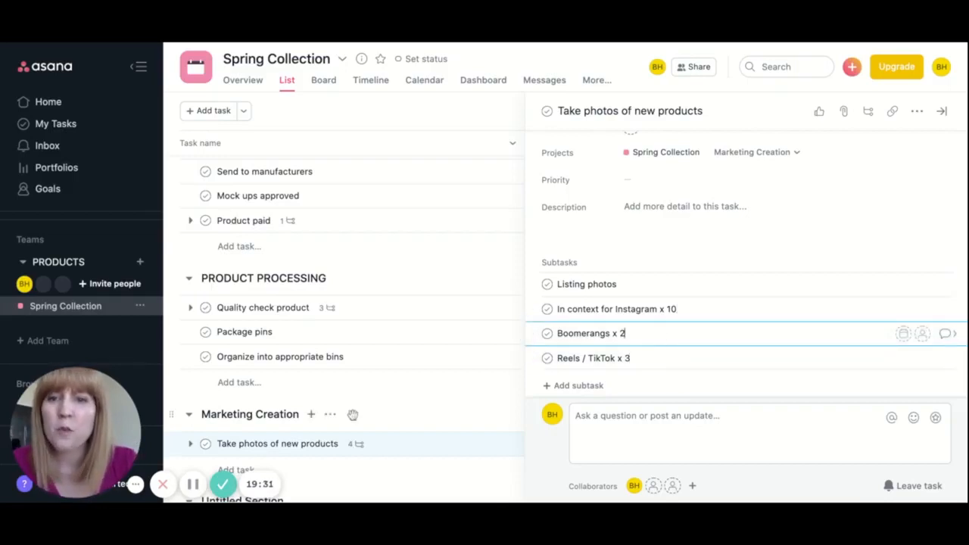
pyautogui.click(395, 454)
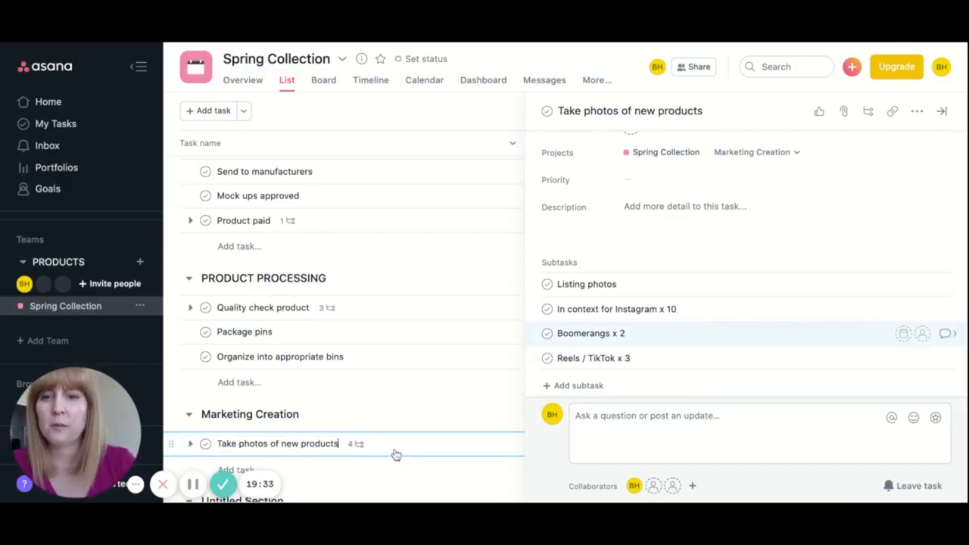
pyautogui.press('Return')
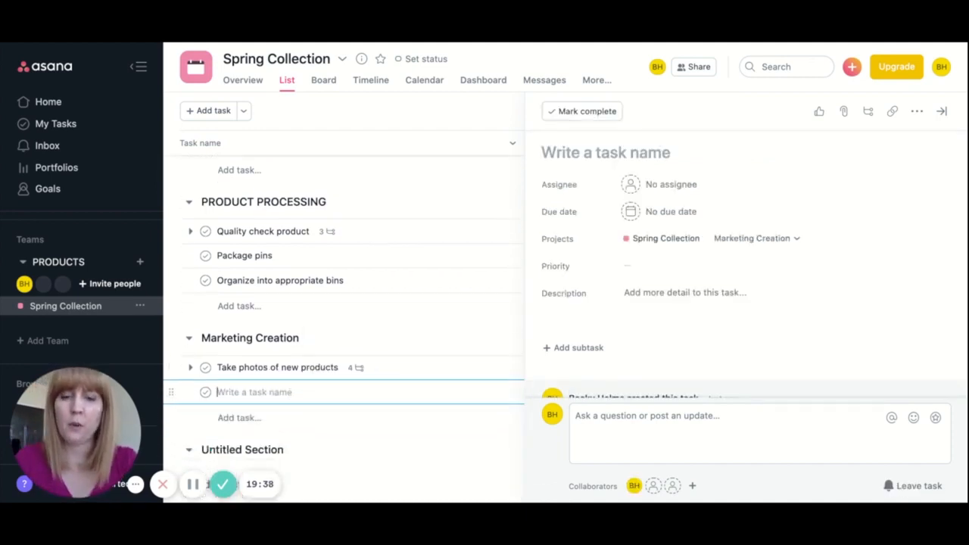
pyautogui.write('Shoot Video')
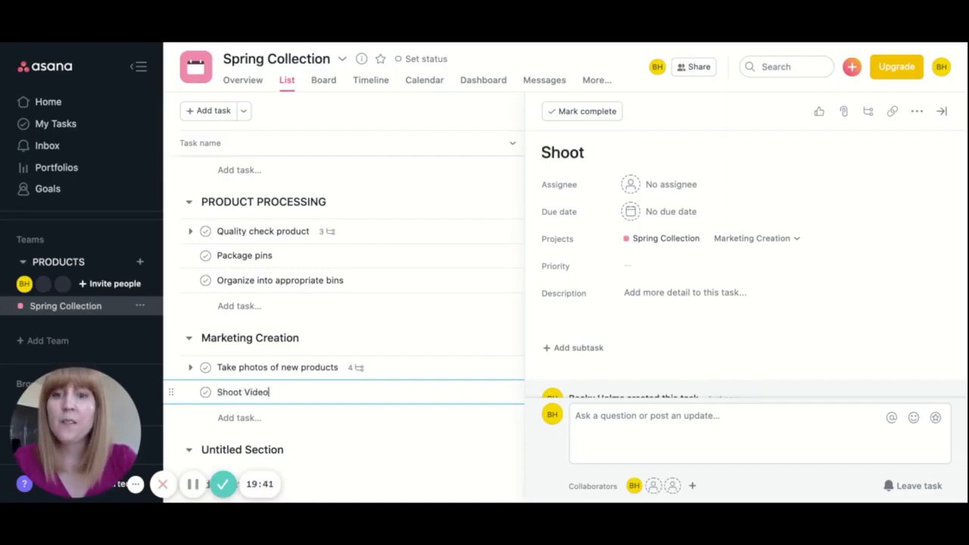
pyautogui.write(' of new products')
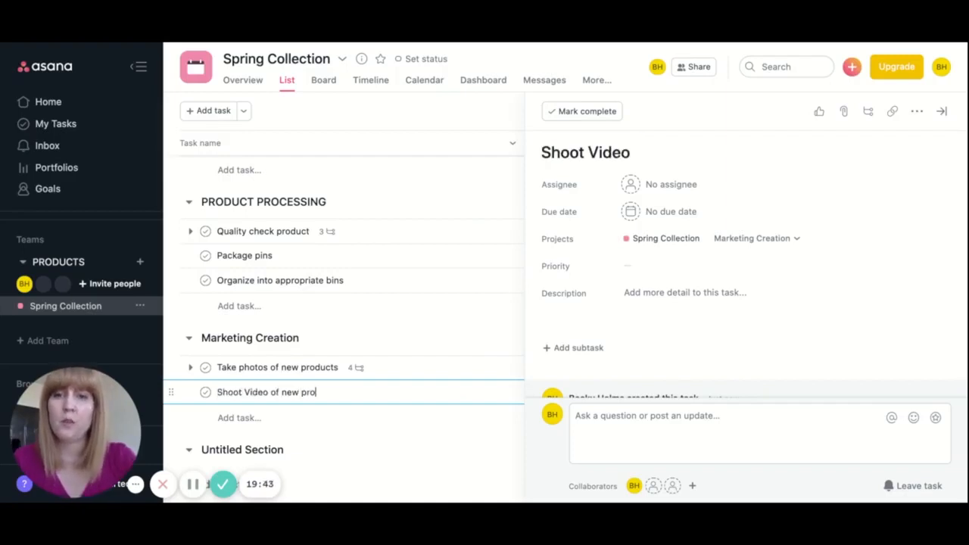
pyautogui.click(249, 391)
pyautogui.press('BackSpace')
pyautogui.write('v')
# - Copy the Boomerangs x 2 subtask name from Take photos of new products into a new subtask of Shoot video of new products
pyautogui.click(392, 373)
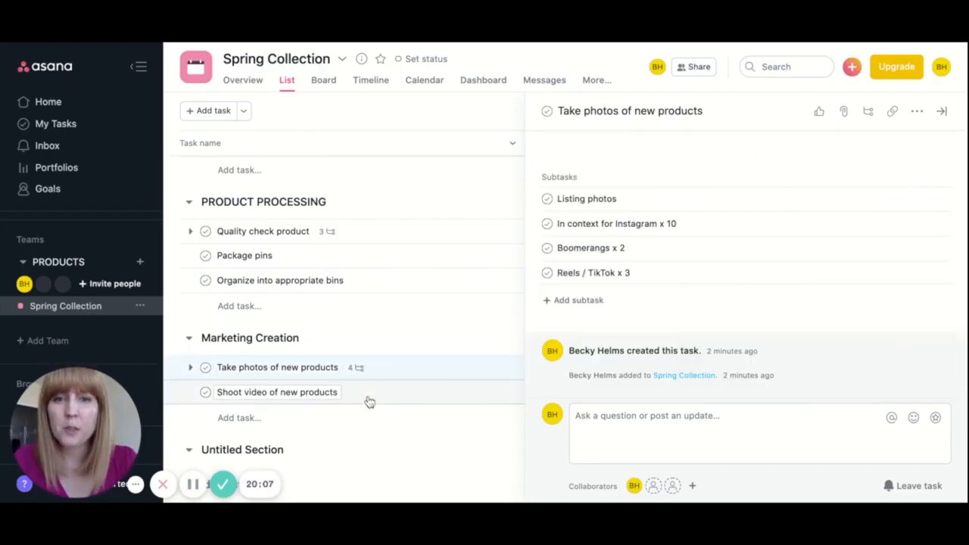
pyautogui.tripleClick(590, 247)
pyautogui.hotkey('ctrl', 'c')
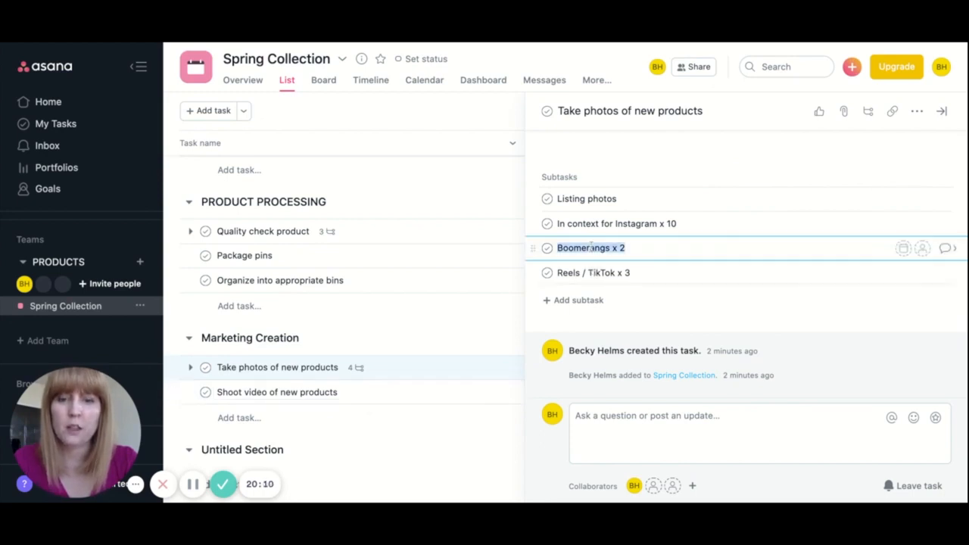
pyautogui.click(361, 398)
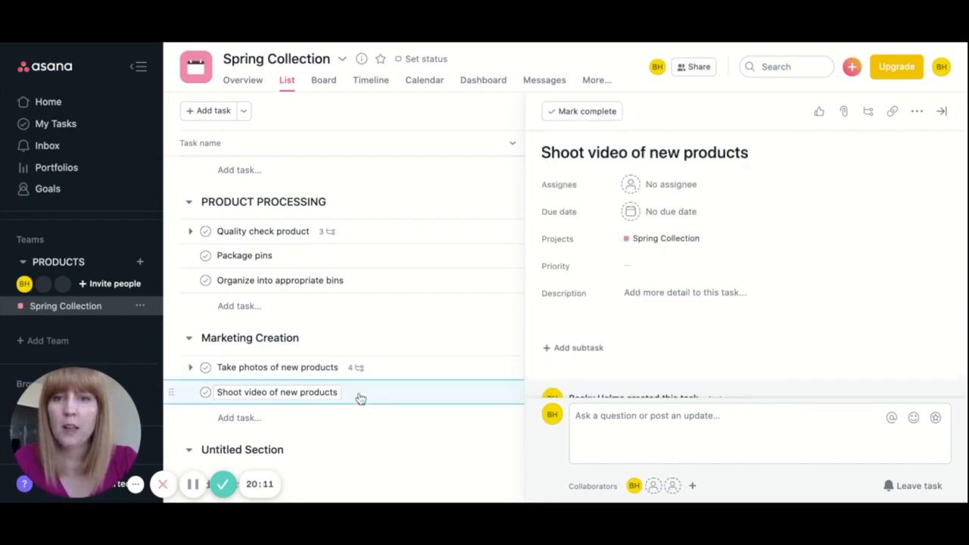
pyautogui.click(601, 333)
pyautogui.hotkey('ctrl', 'v')
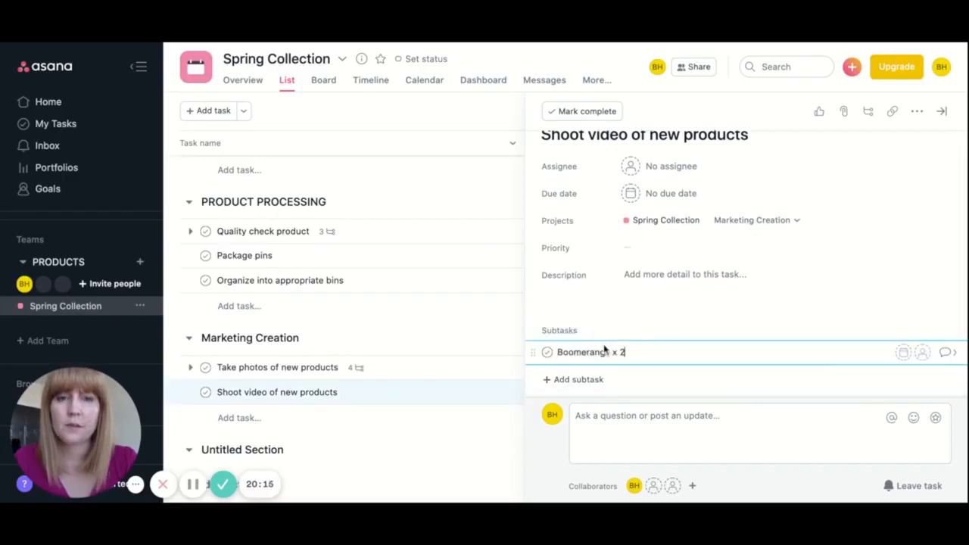
# - Add a second subtask to Shoot video of new products, using the name Reels / TikTok x 3 copied from Take photos of new products
pyautogui.press('Return')
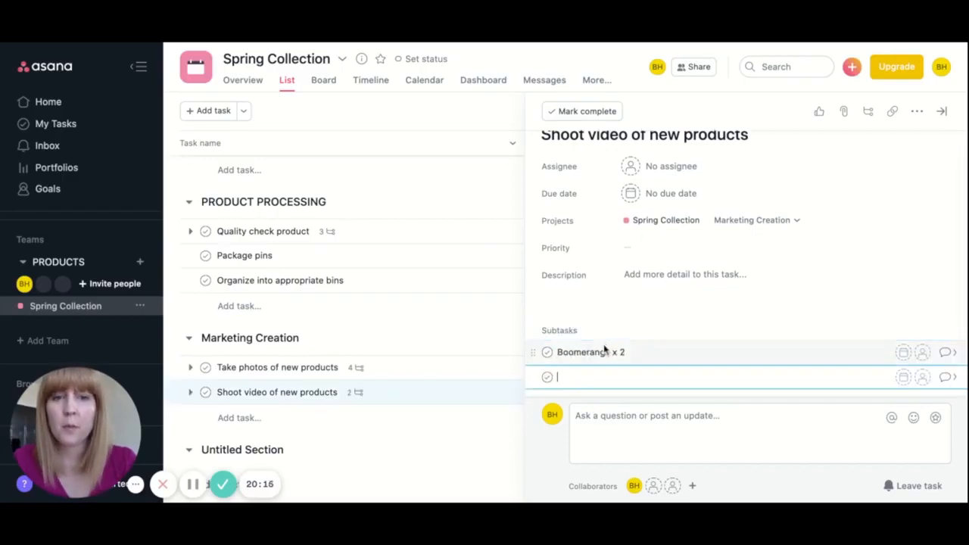
pyautogui.click(275, 367)
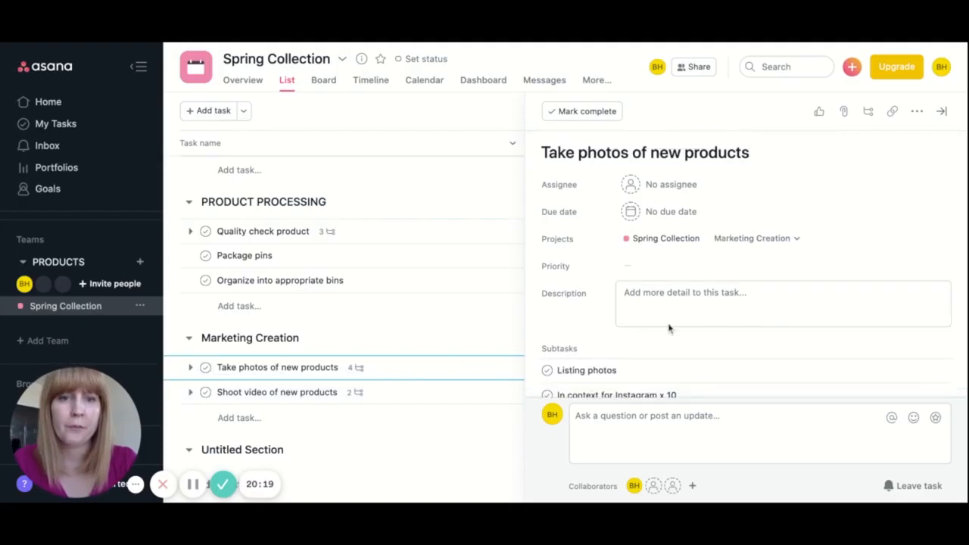
pyautogui.scroll(-2, 659, 328)
pyautogui.click(640, 341)
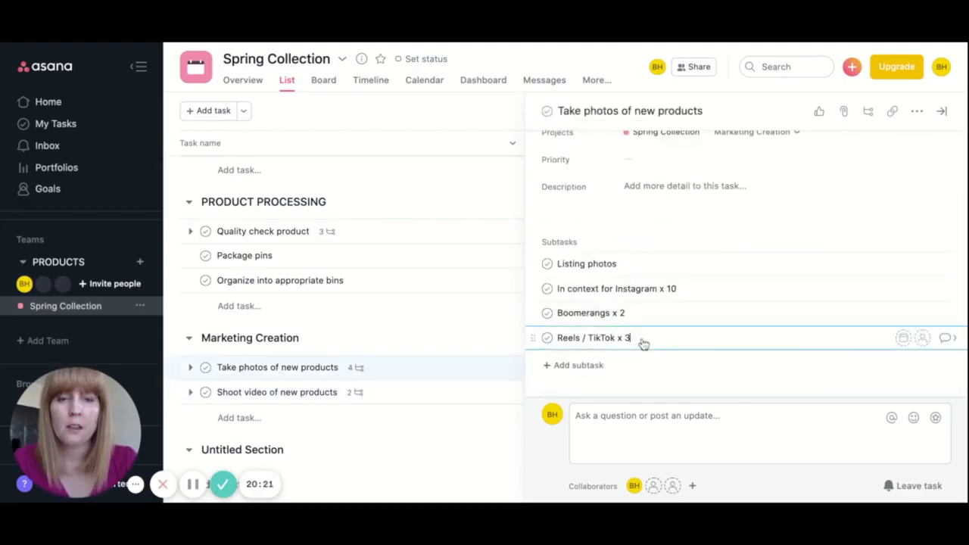
pyautogui.tripleClick(613, 339)
pyautogui.hotkey('ctrl', 'c')
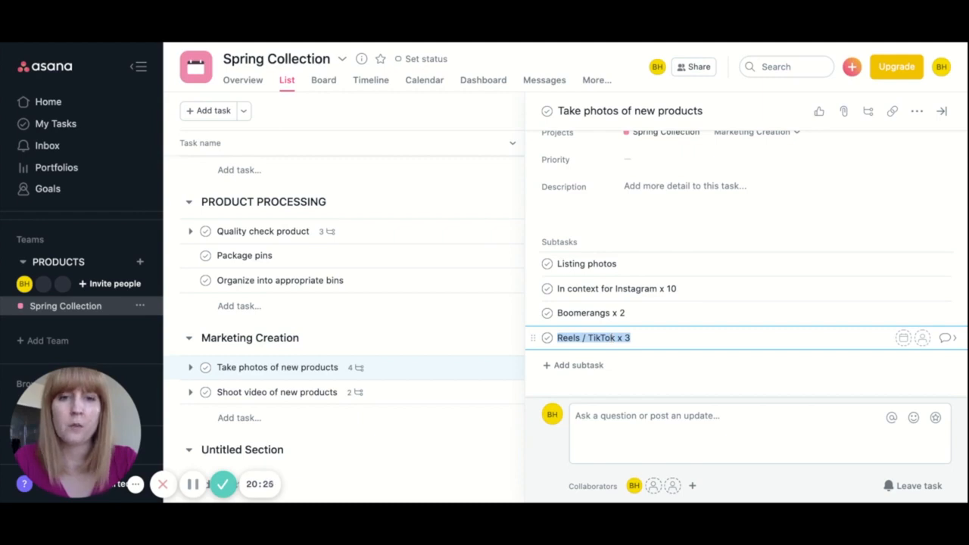
pyautogui.click(411, 399)
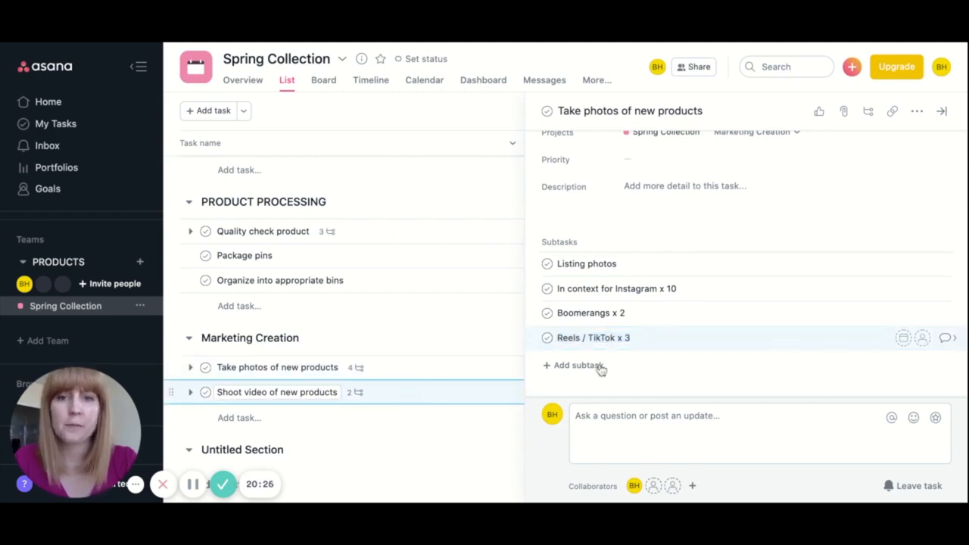
pyautogui.scroll(-2, 646, 357)
pyautogui.click(628, 358)
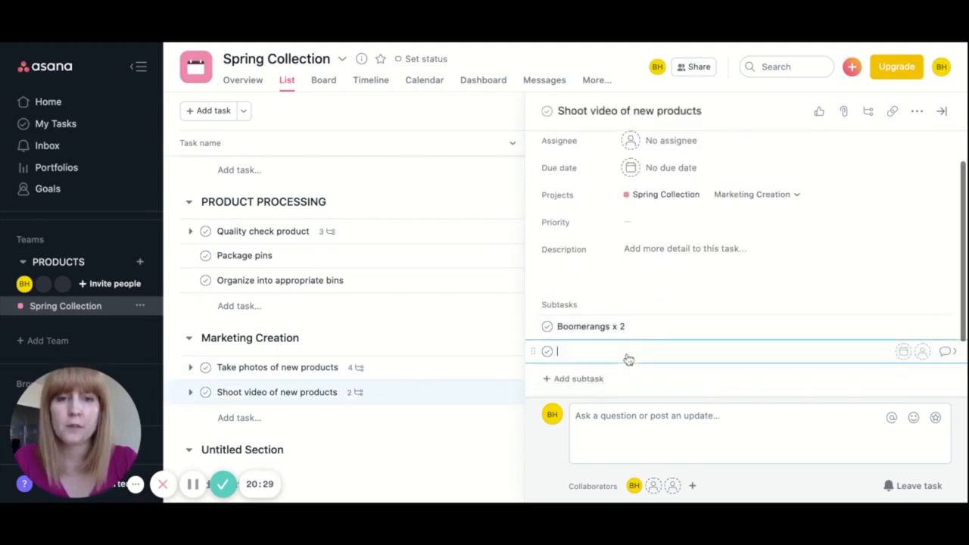
pyautogui.hotkey('ctrl', 'v')
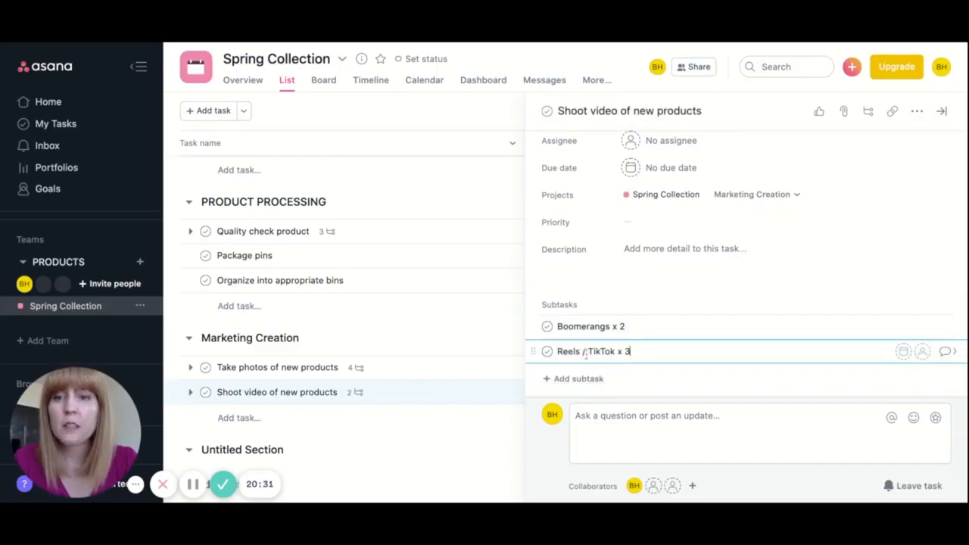
# - Delete the Boomerangs x 2 and Reels / TikTok x 3 subtasks from the Take photos of new products task
pyautogui.click(394, 371)
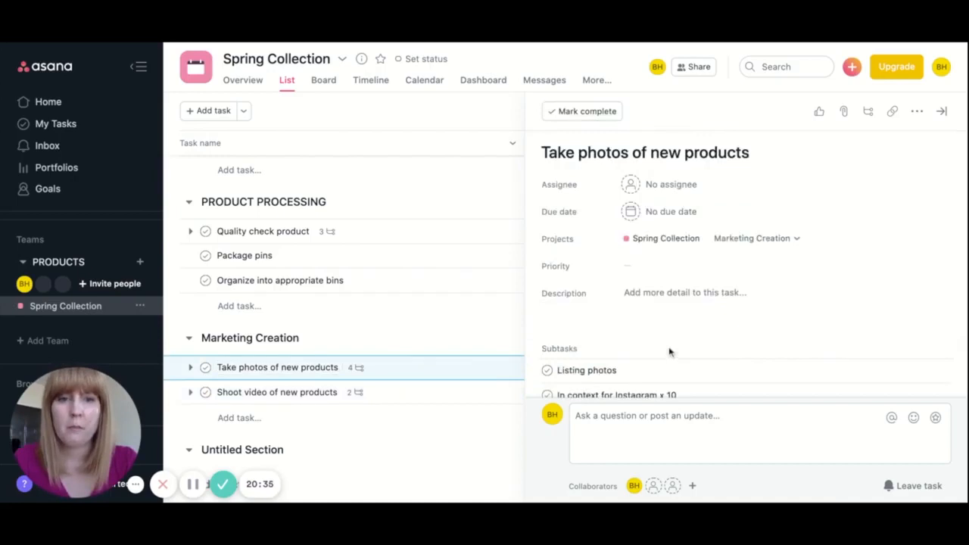
pyautogui.scroll(-2, 668, 352)
pyautogui.click(671, 320)
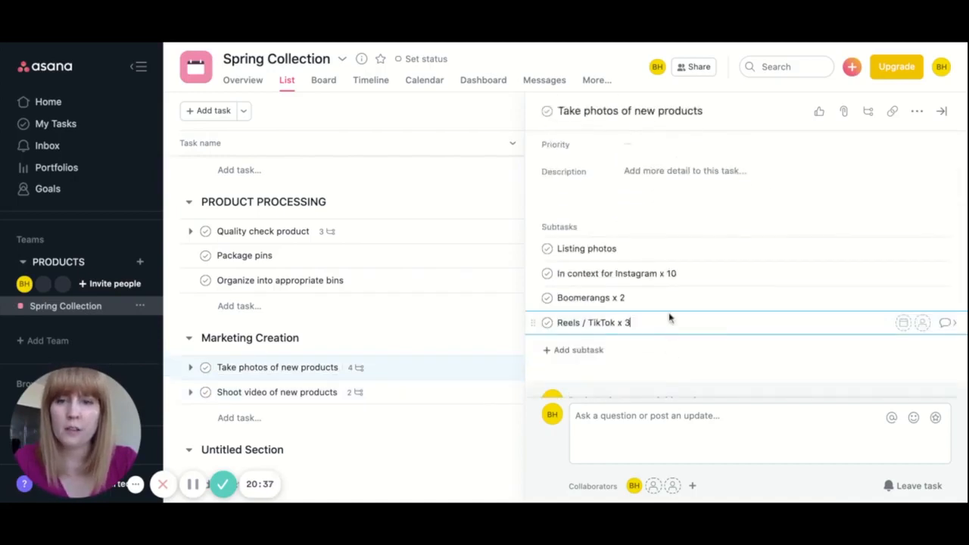
pyautogui.click(671, 305)
pyautogui.rightClick(671, 306)
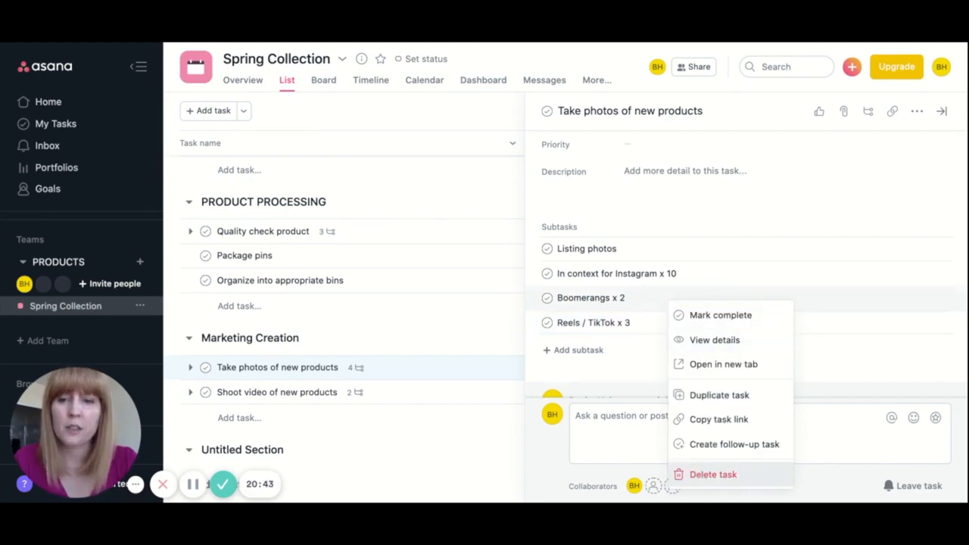
pyautogui.click(712, 474)
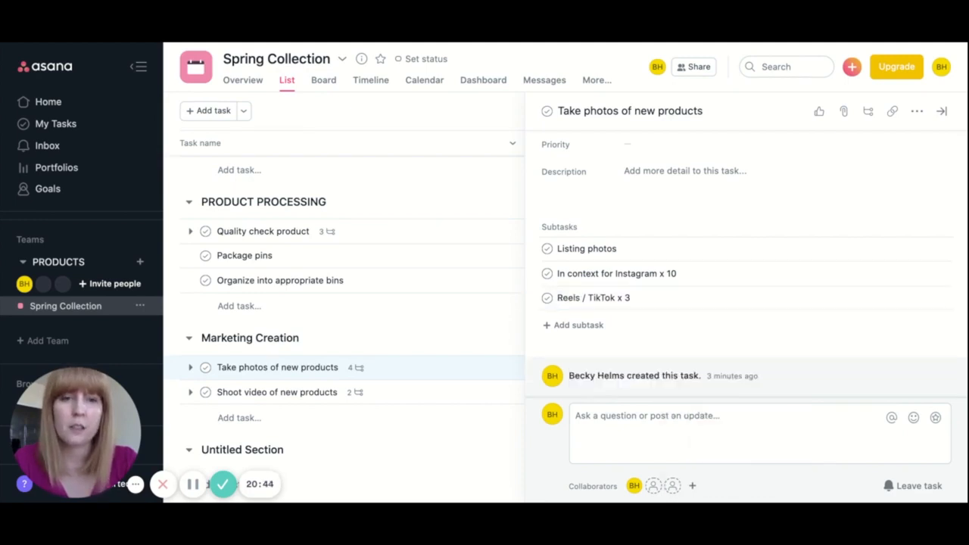
pyautogui.rightClick(666, 305)
pyautogui.click(711, 473)
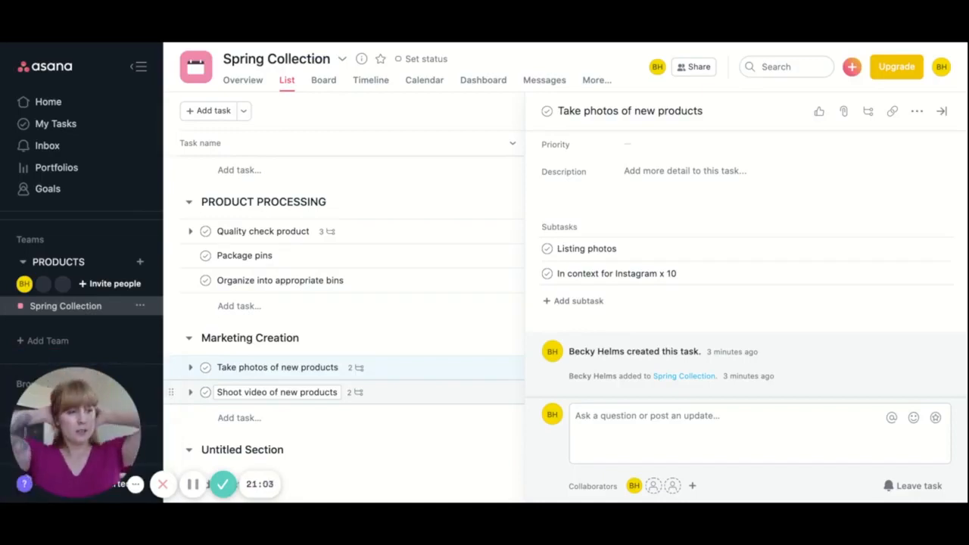
# - Rename the Marketing Creation section as MARKETING CREATION and the Untitled Section below it as MARKETING DUE DATES
pyautogui.click(416, 392)
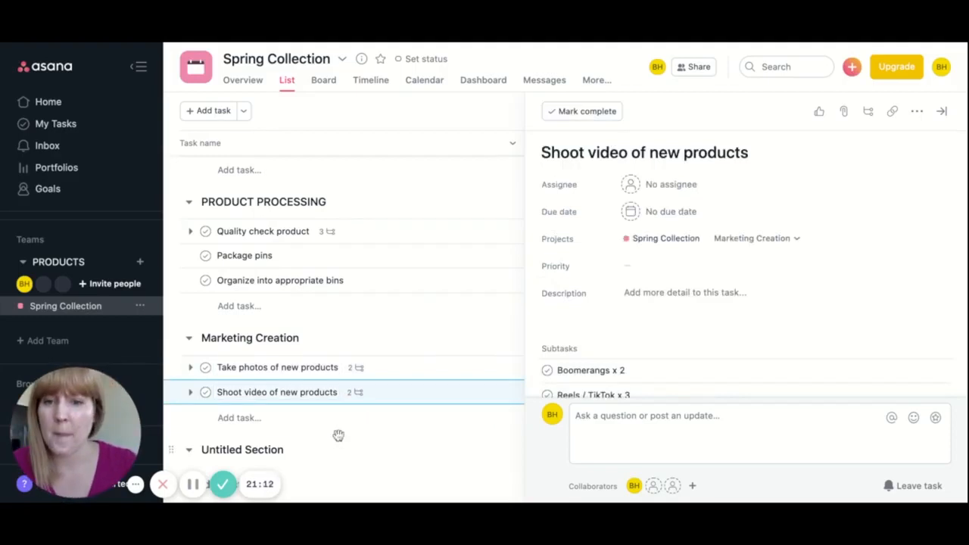
pyautogui.click(277, 454)
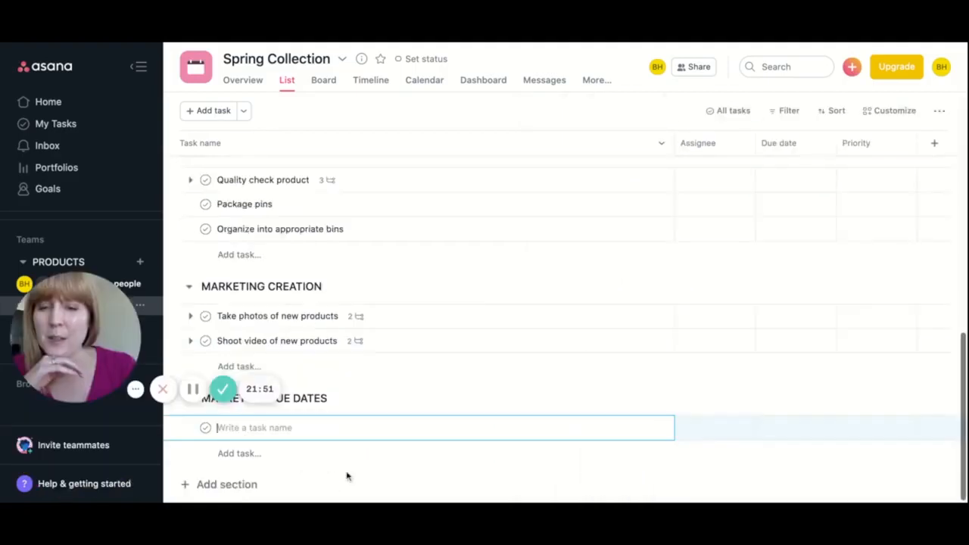
pyautogui.moveTo(99, 293); pyautogui.dragTo(103, 384)
pyautogui.click(236, 428)
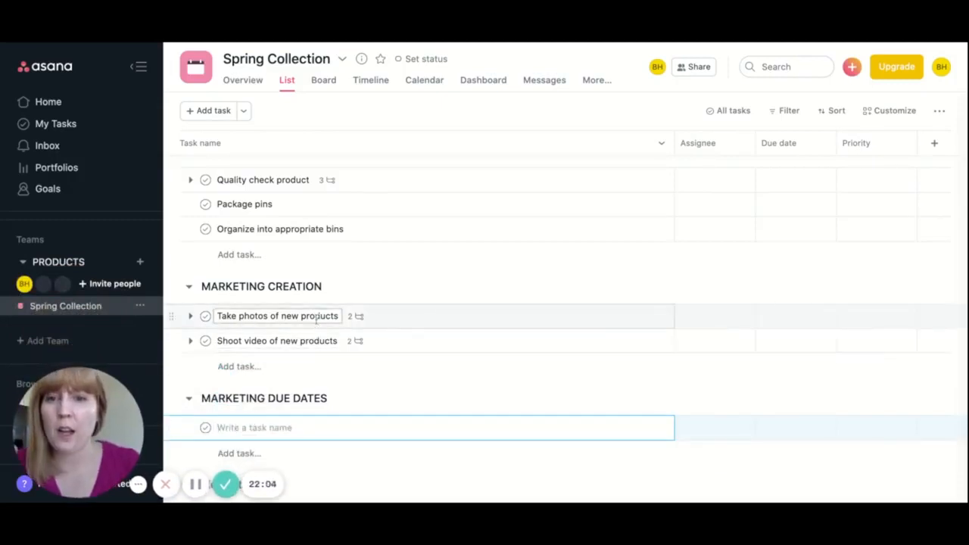
# - Set the due date of the Listing photos subtask under Take photos of new products to 02/10/21
pyautogui.click(411, 320)
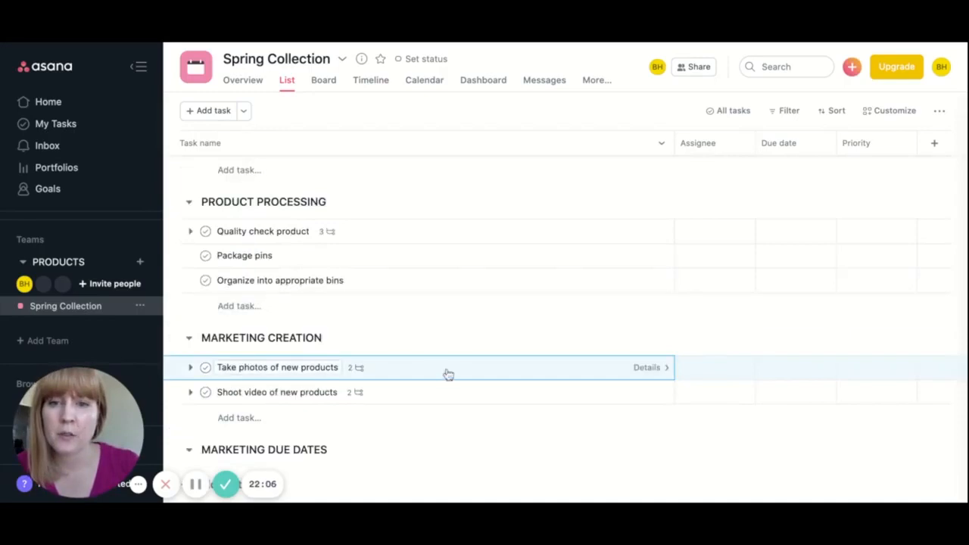
pyautogui.click(541, 368)
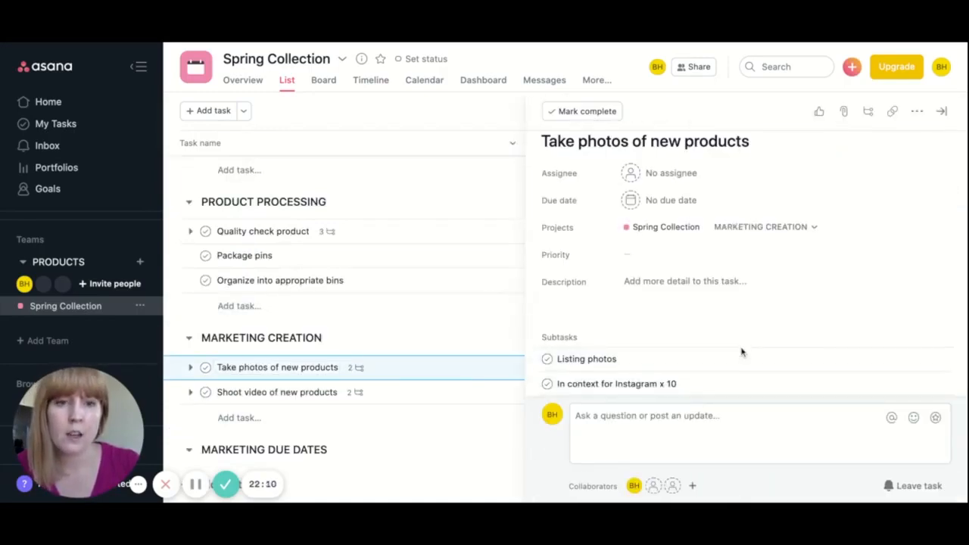
pyautogui.scroll(-1, 741, 351)
pyautogui.scroll(-1, 764, 328)
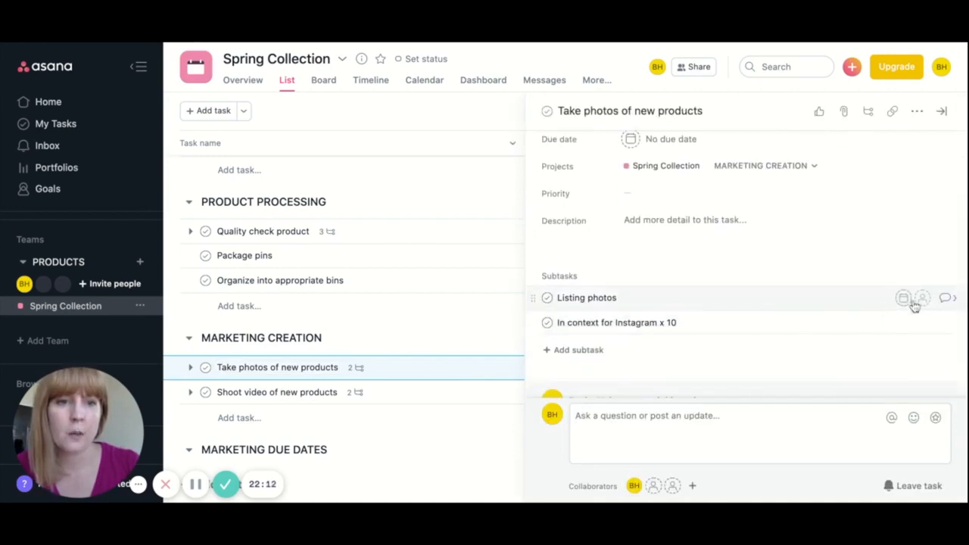
pyautogui.click(903, 298)
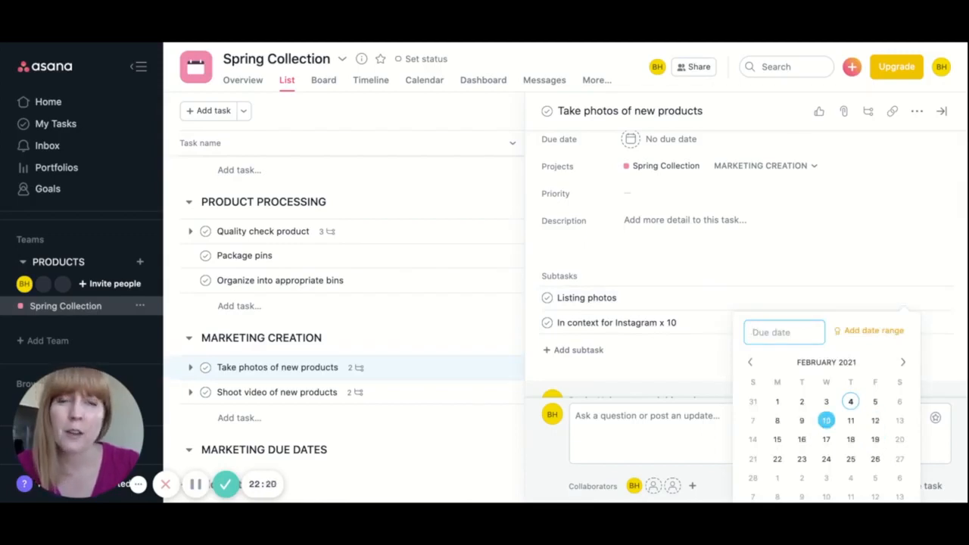
pyautogui.click(826, 420)
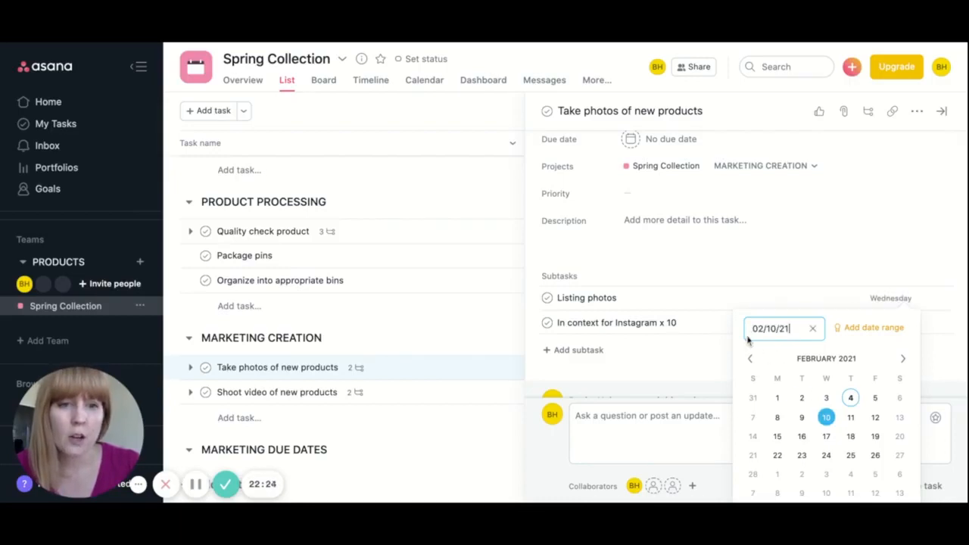
# - Set the due date of the In context for Instagram x 10 subtask to February 10, 2021
pyautogui.click(708, 326)
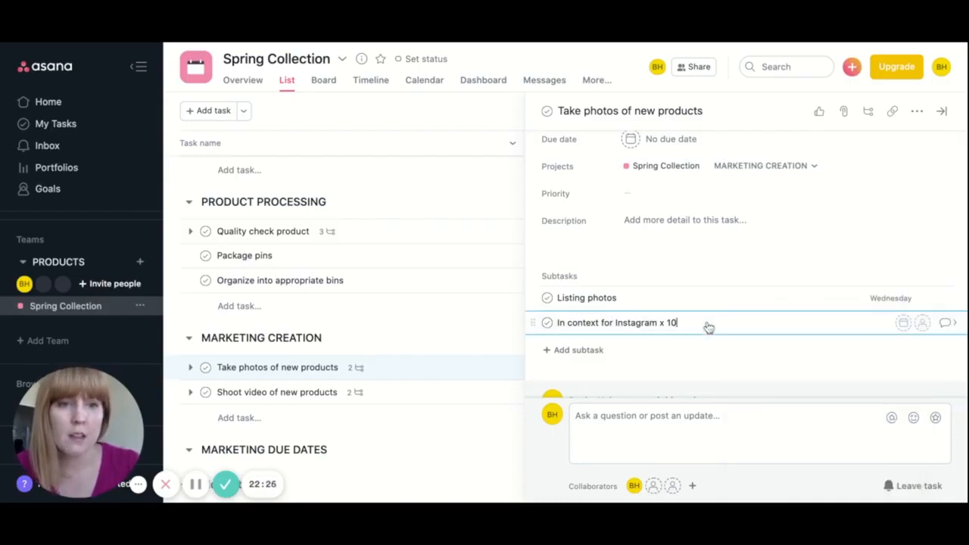
pyautogui.click(903, 322)
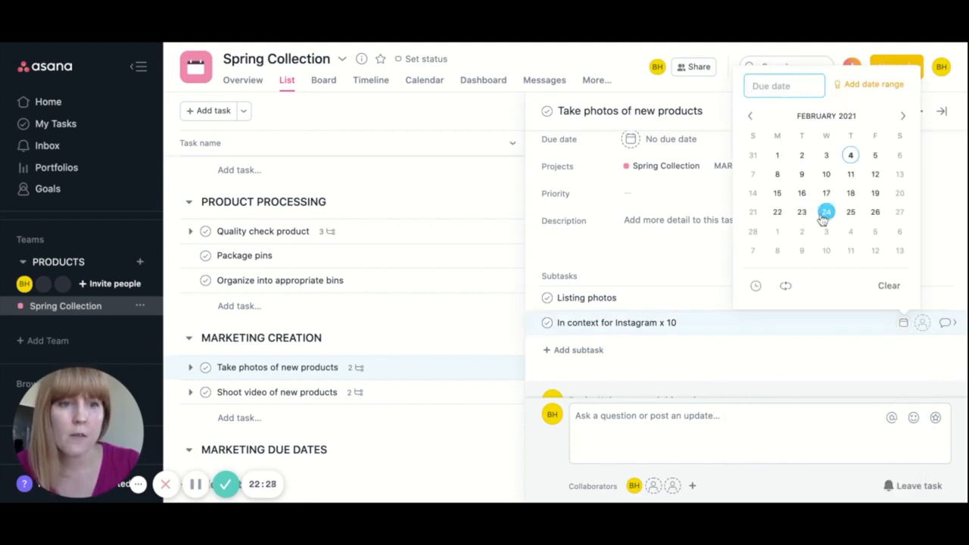
pyautogui.click(825, 174)
pyautogui.click(691, 362)
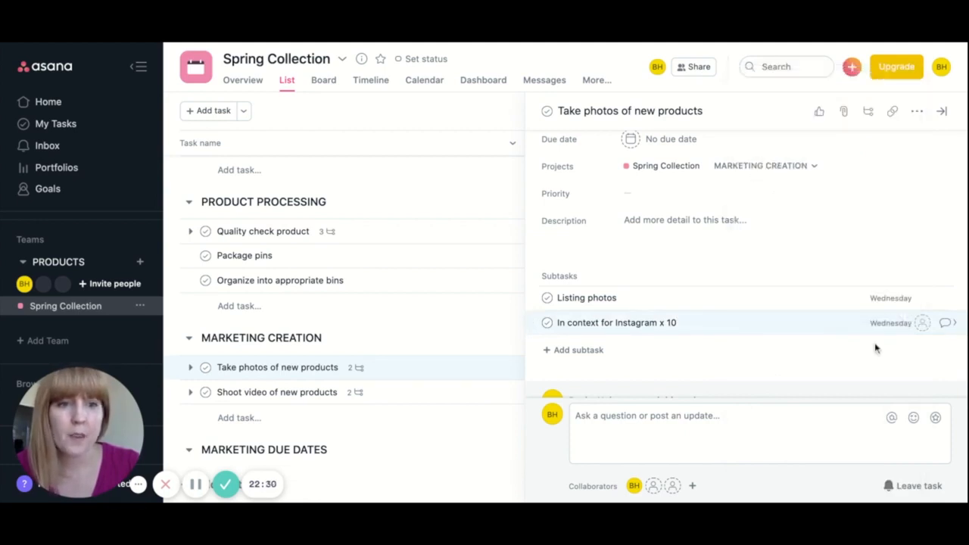
# - Assign the Listing photos and In context for Instagram x 10 subtasks to the account owner
pyautogui.click(921, 298)
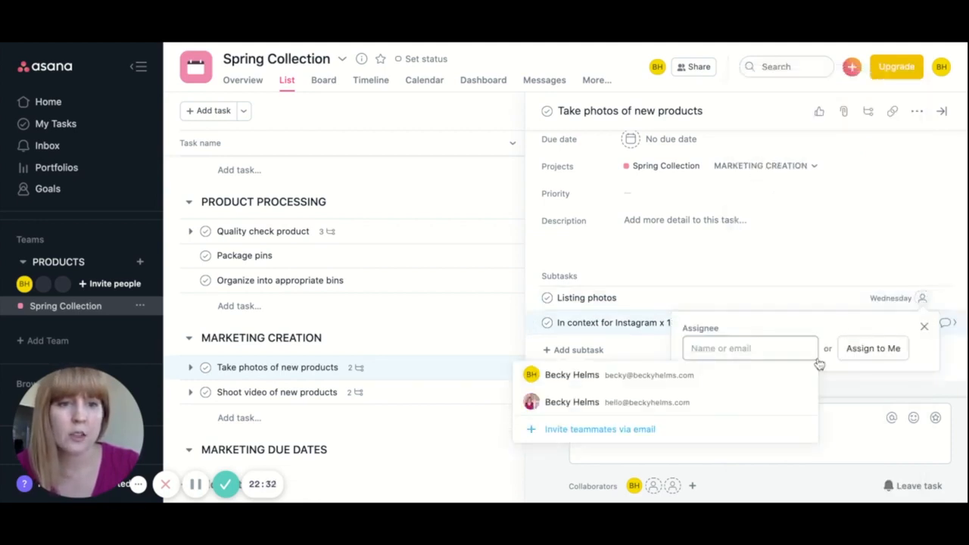
pyautogui.click(642, 373)
pyautogui.click(921, 322)
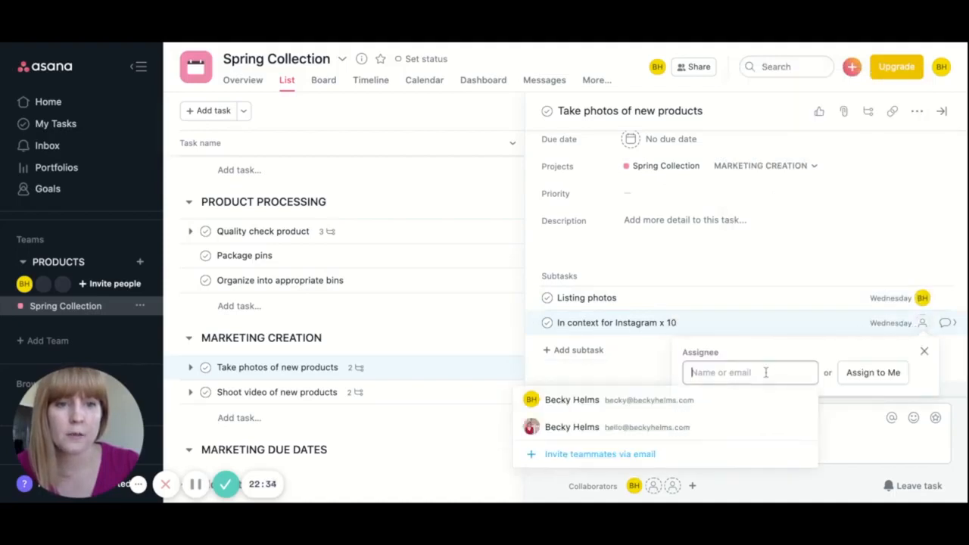
pyautogui.click(633, 401)
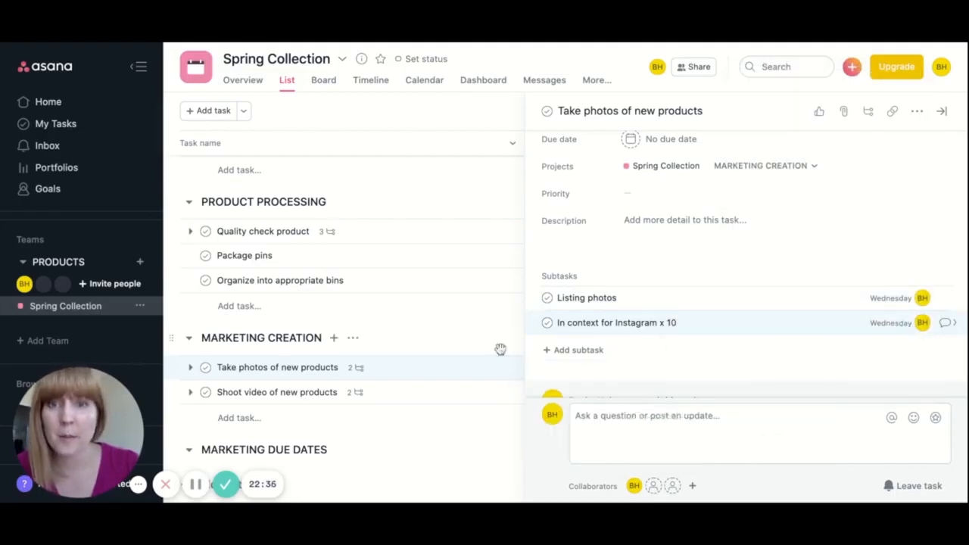
# - Assign the Shoot video of new products task to the account owner and set its due date to 02/10/21
pyautogui.click(406, 399)
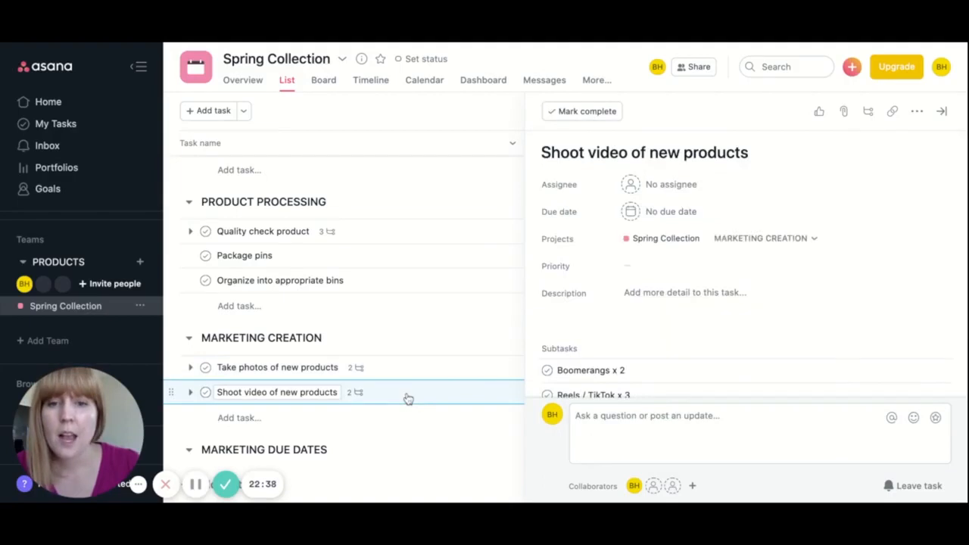
pyautogui.scroll(-2, 812, 310)
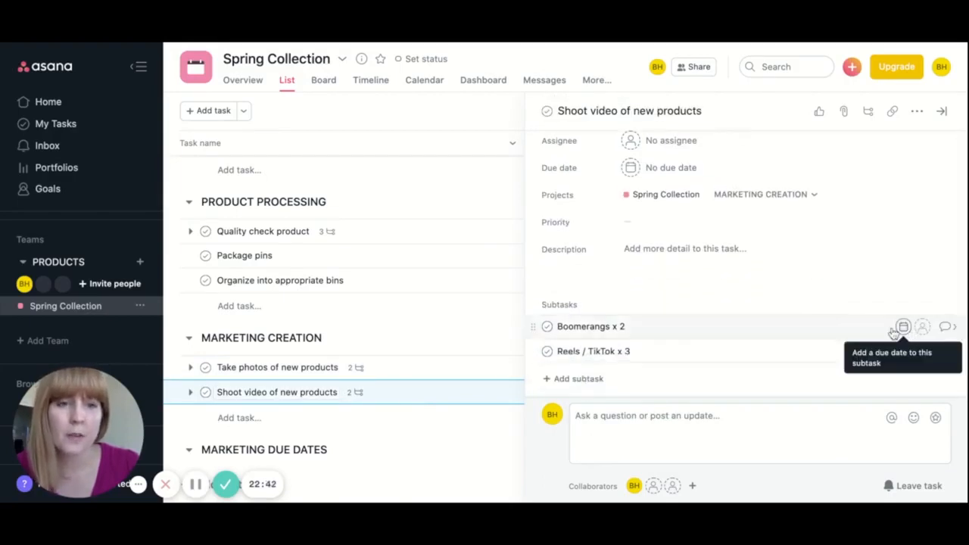
pyautogui.scroll(2, 777, 310)
pyautogui.click(632, 184)
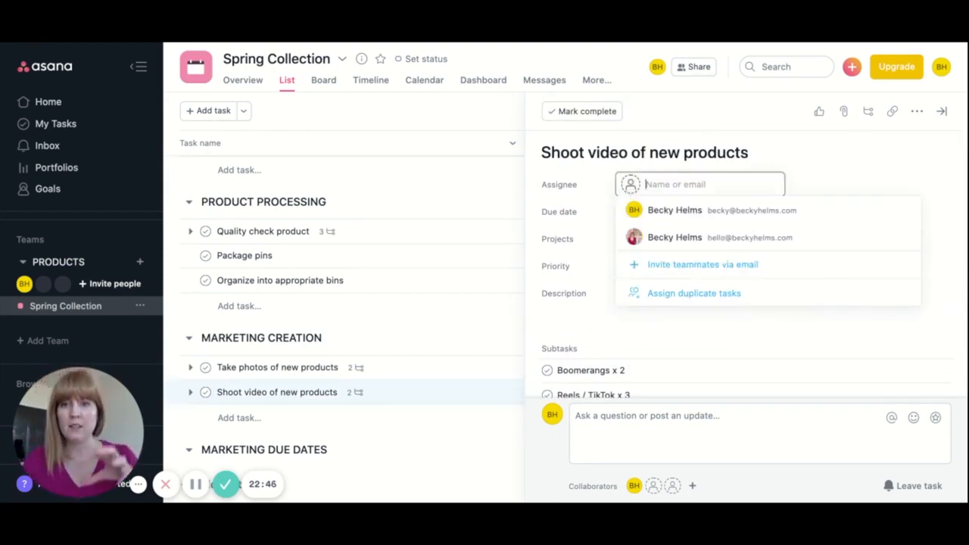
pyautogui.click(642, 205)
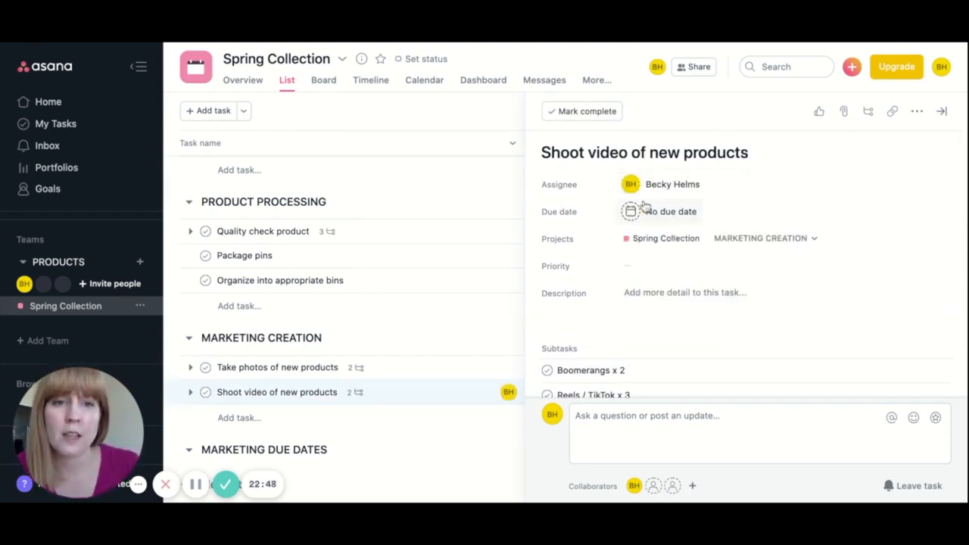
pyautogui.click(632, 213)
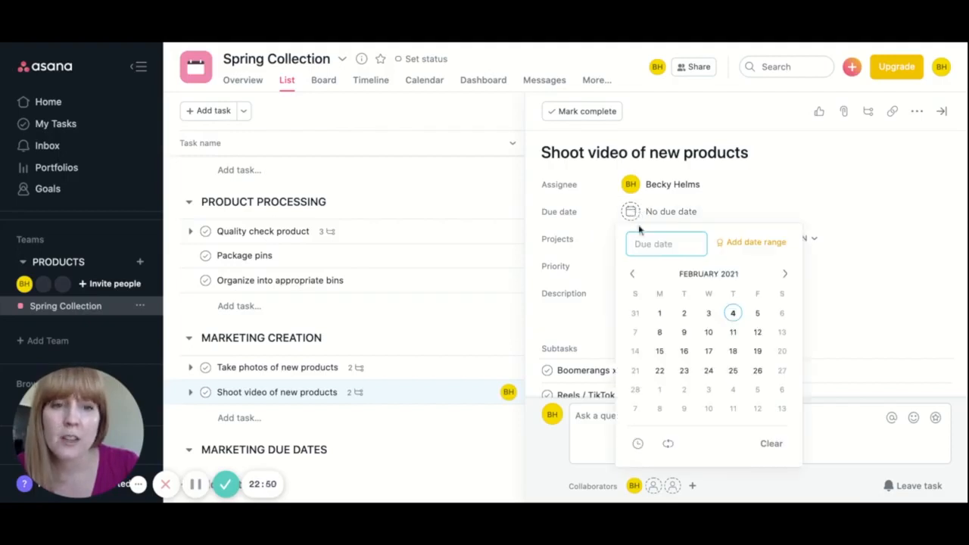
pyautogui.click(709, 333)
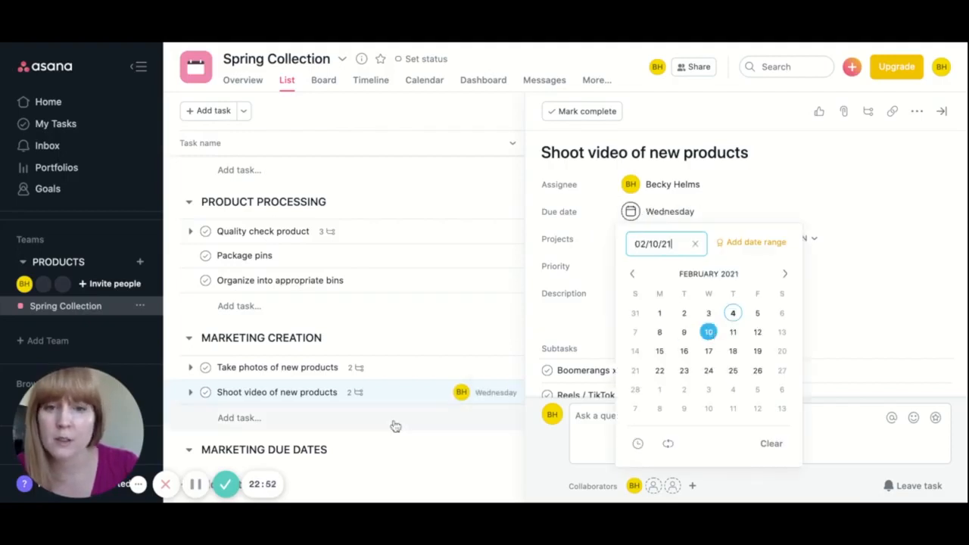
# - Compare how the assigned tasks and subtasks show in the Spring Collection calendar and in My Tasks
pyautogui.click(385, 368)
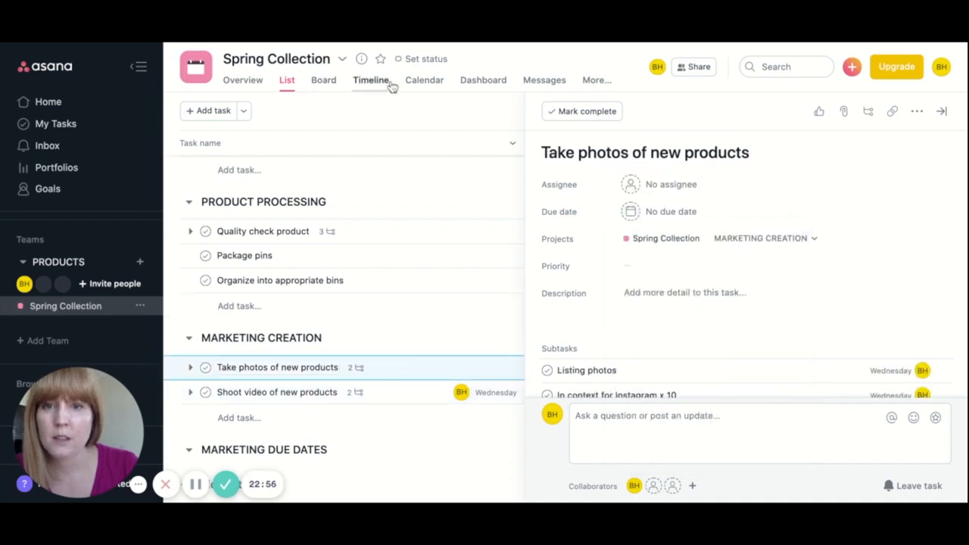
pyautogui.click(428, 83)
pyautogui.scroll(-2, 543, 423)
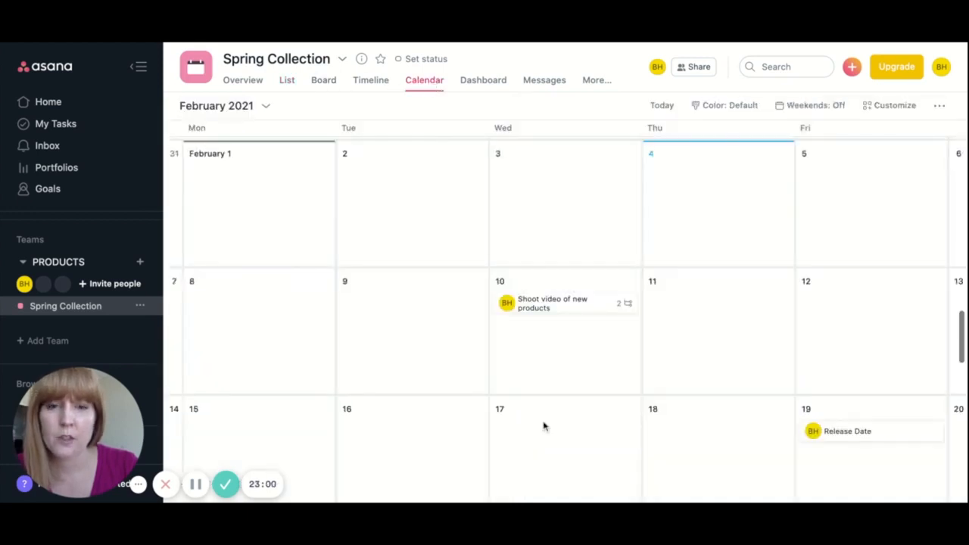
pyautogui.scroll(1, 542, 315)
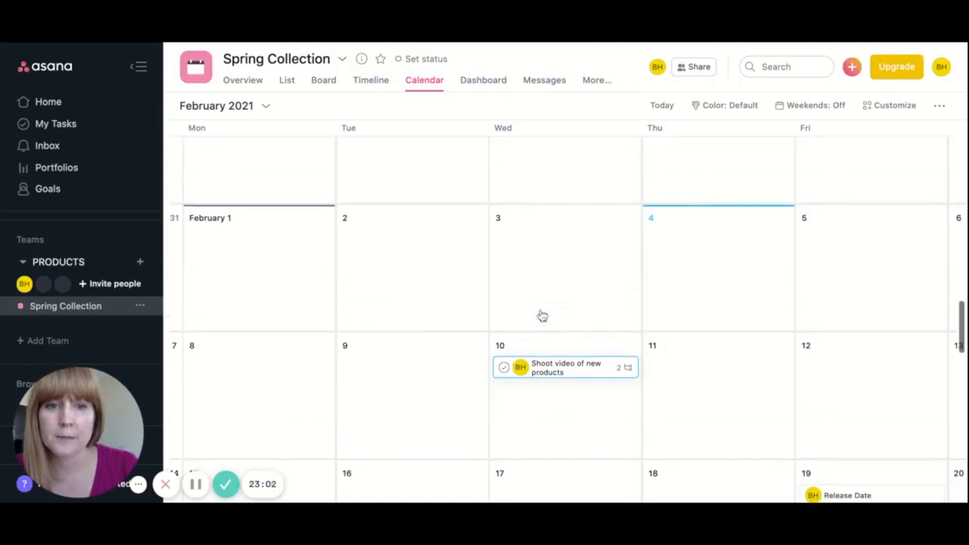
pyautogui.click(61, 126)
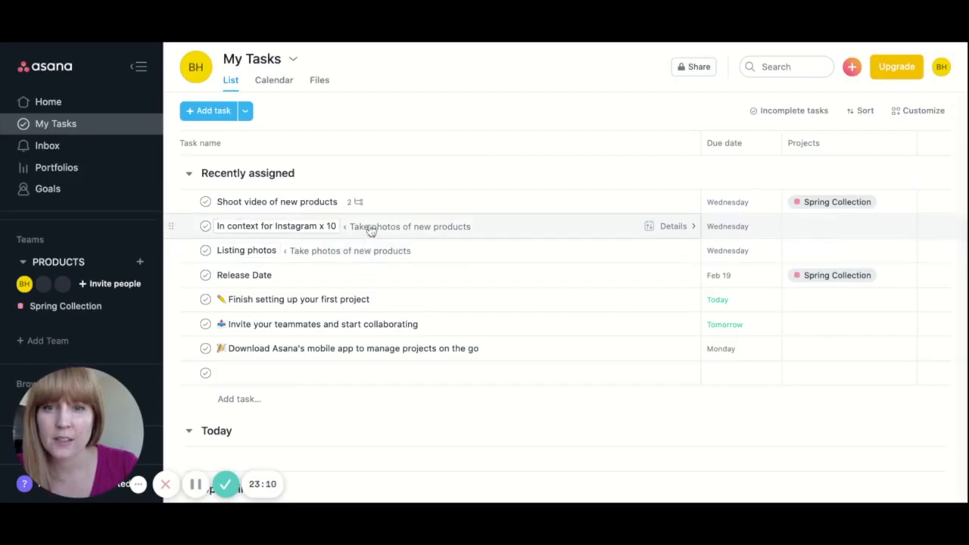
pyautogui.click(74, 262)
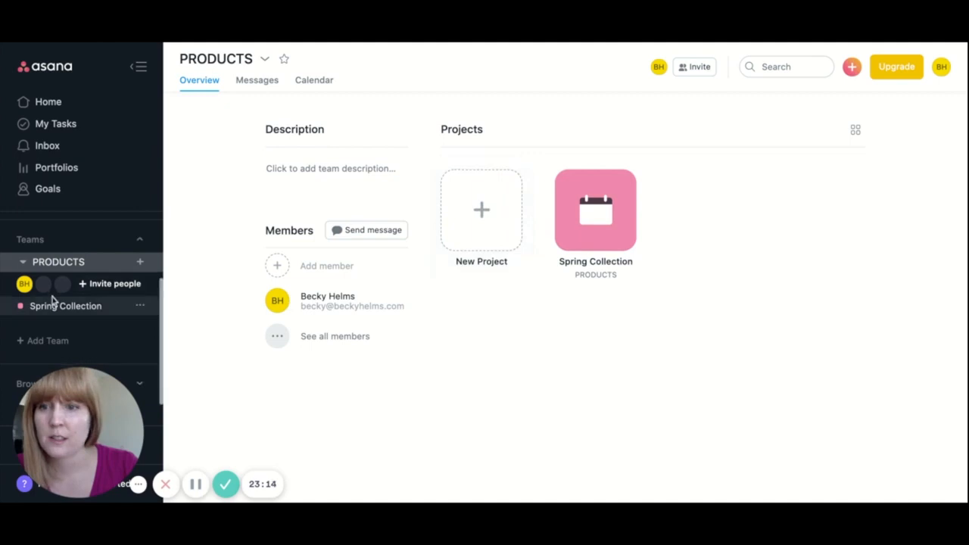
pyautogui.click(81, 314)
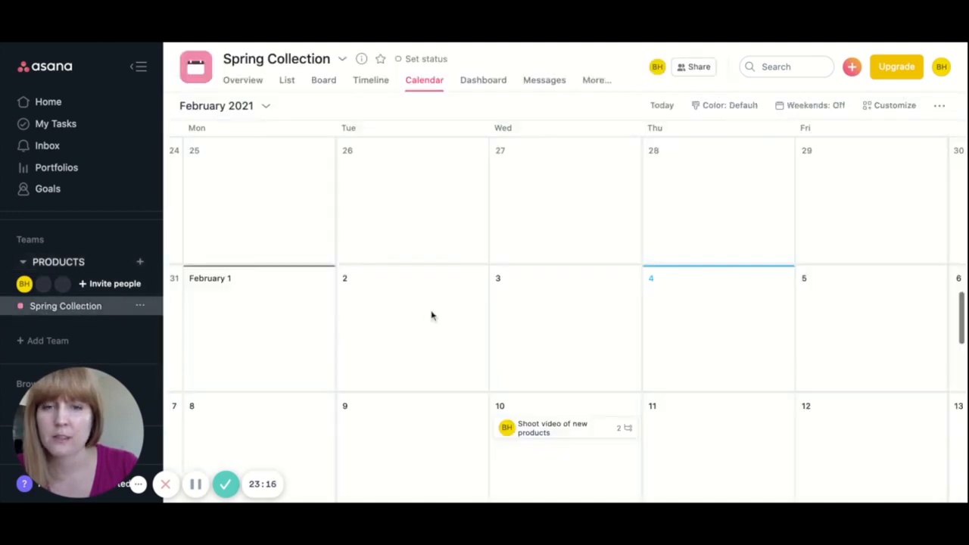
# - Assign the Take photos of new products task to the account owner with due date 02/10/21, and check it in the project calendar
pyautogui.click(287, 80)
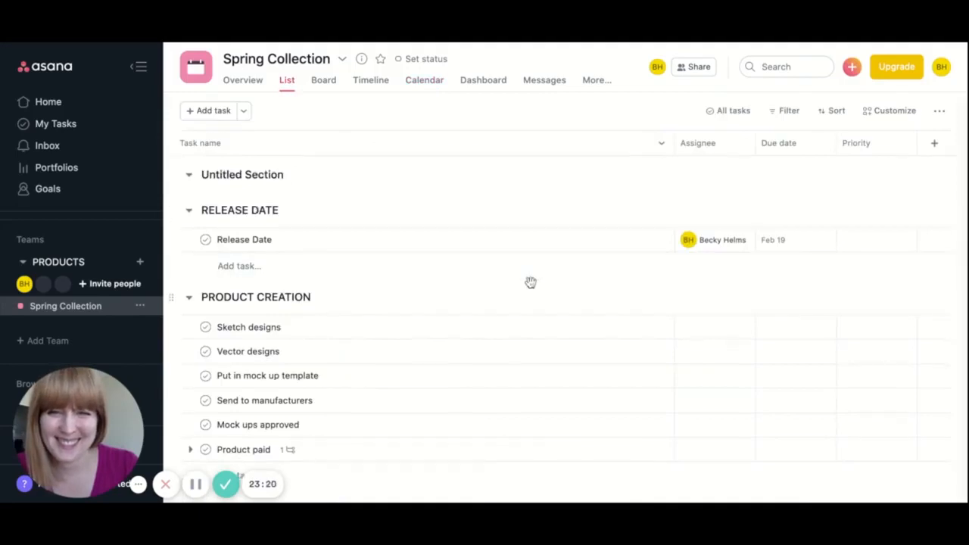
pyautogui.scroll(-3, 530, 282)
pyautogui.scroll(-6, 531, 282)
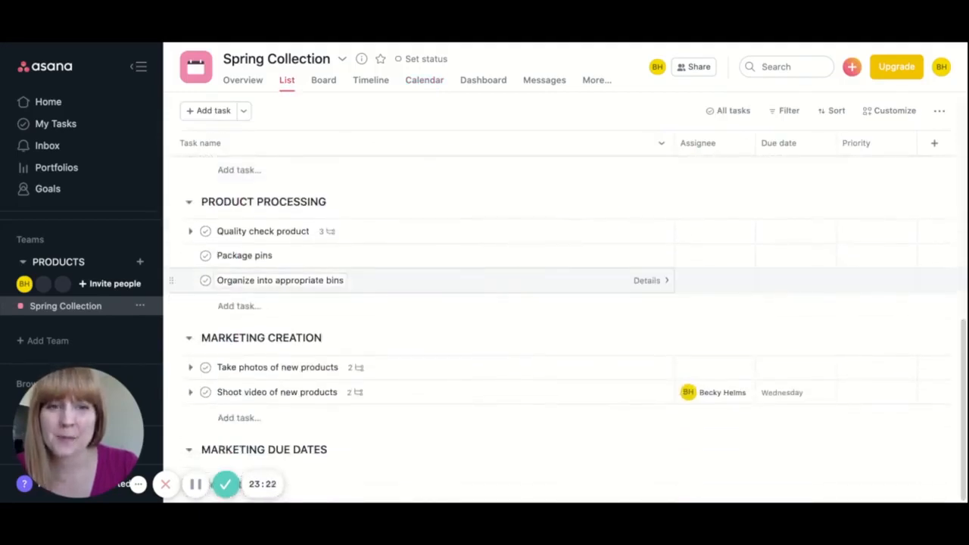
pyautogui.click(689, 368)
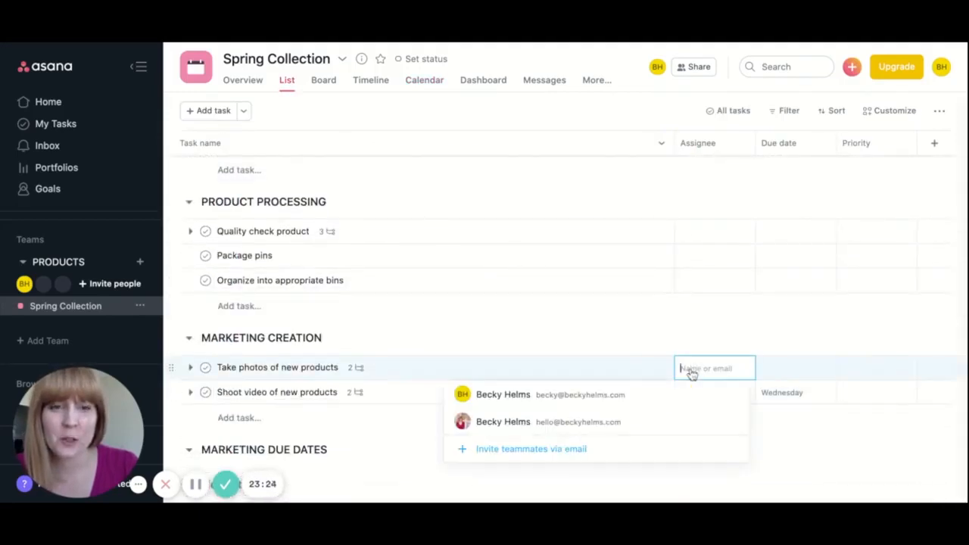
pyautogui.click(567, 397)
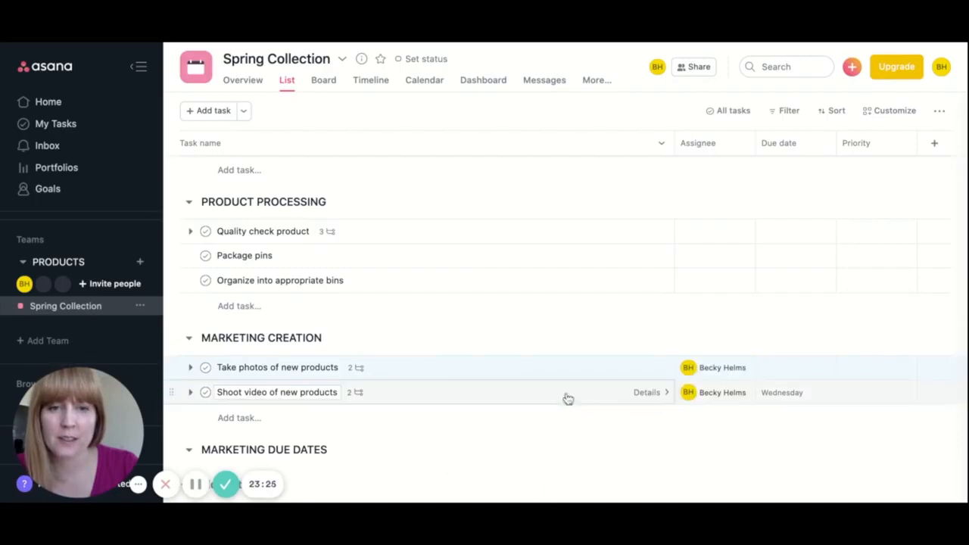
pyautogui.click(778, 372)
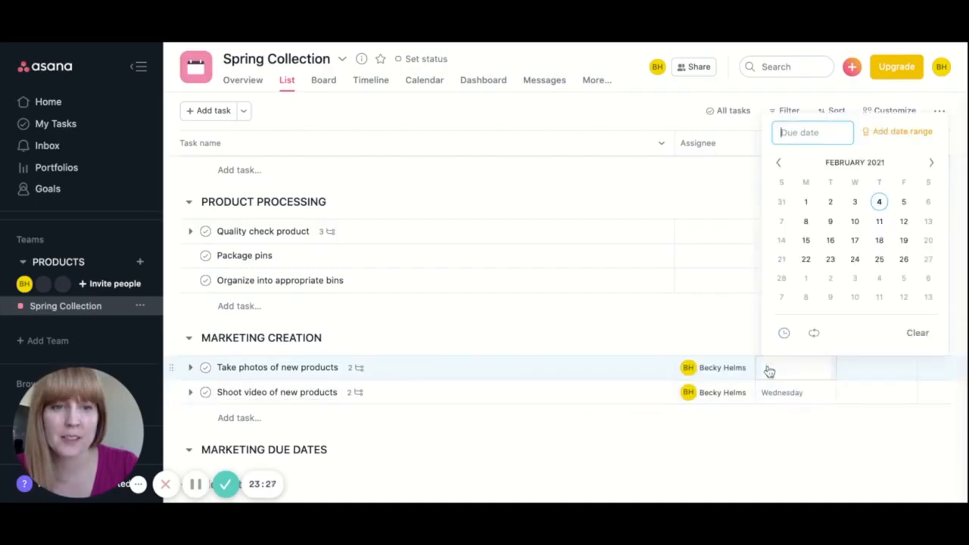
pyautogui.click(855, 221)
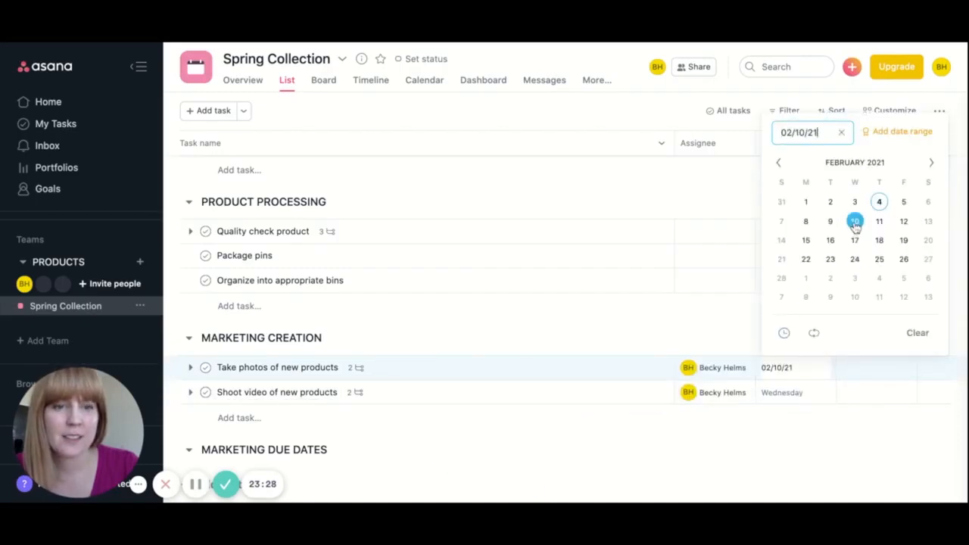
pyautogui.click(601, 421)
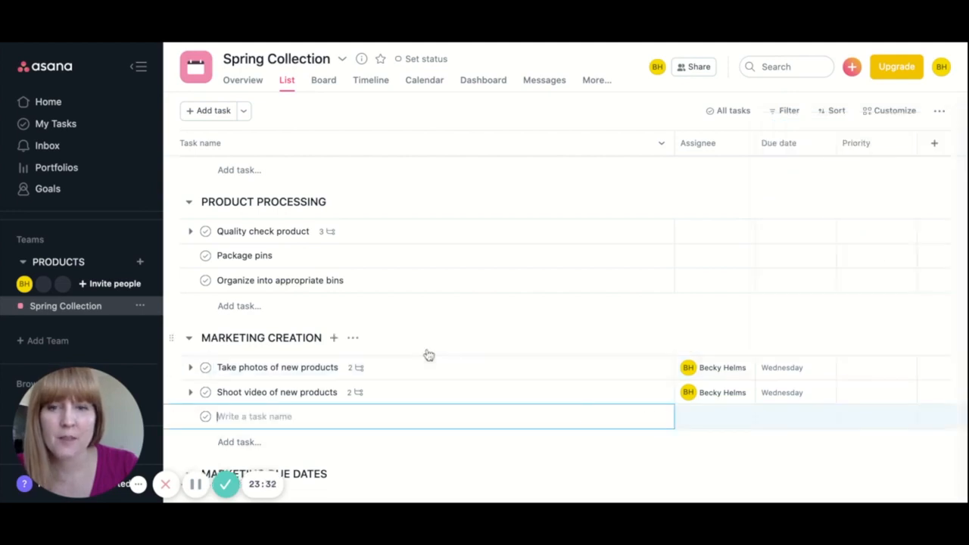
pyautogui.click(422, 81)
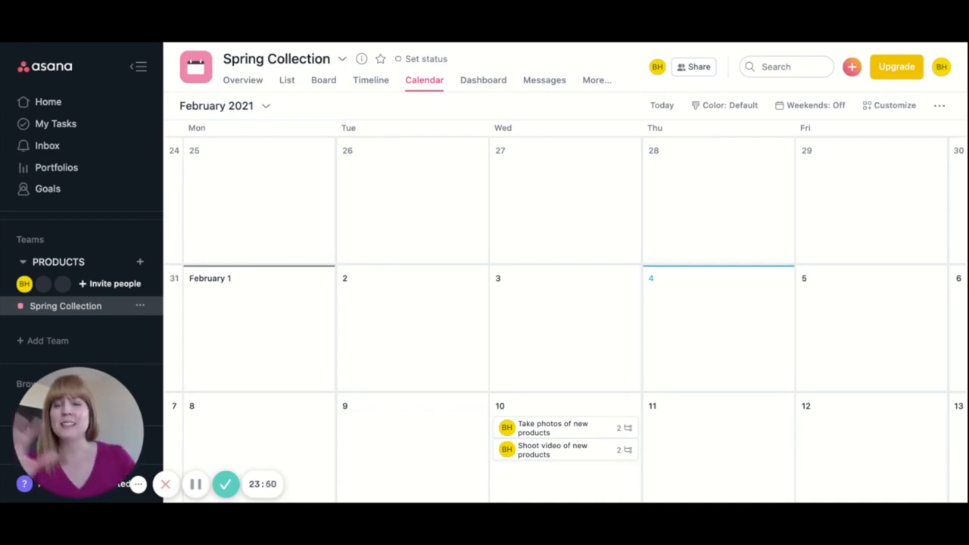
pyautogui.click(287, 82)
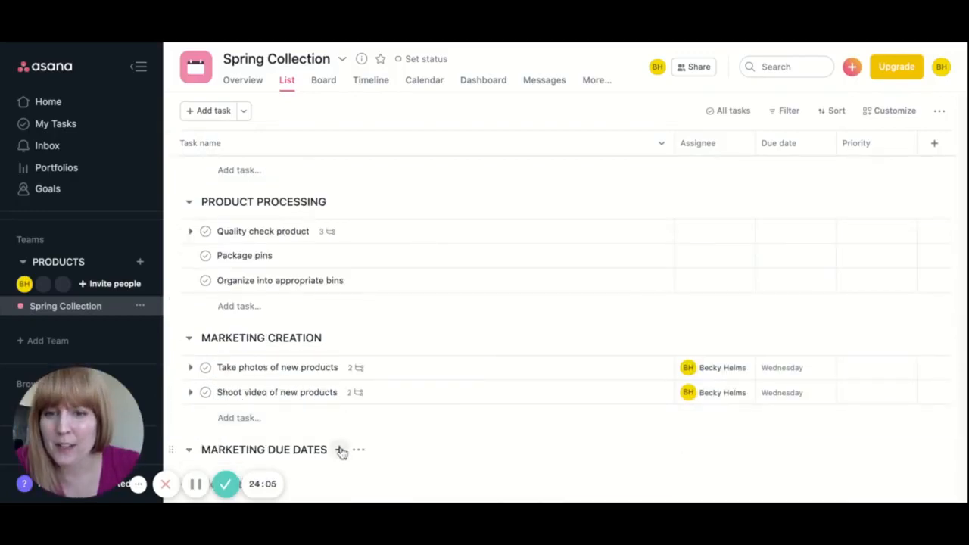
# - Add the task "Instagram teaser photo" to the MARKETING DUE DATES section
pyautogui.click(342, 451)
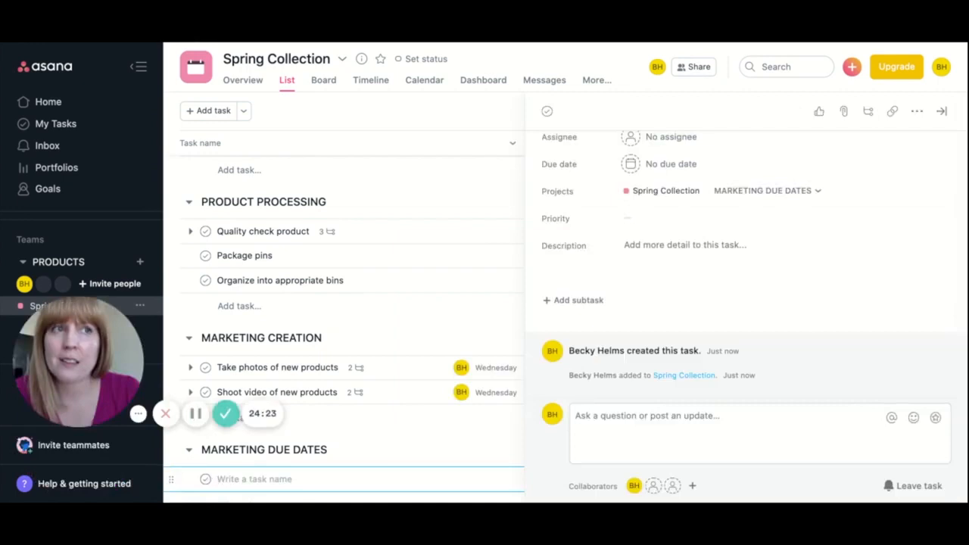
pyautogui.write('INST')
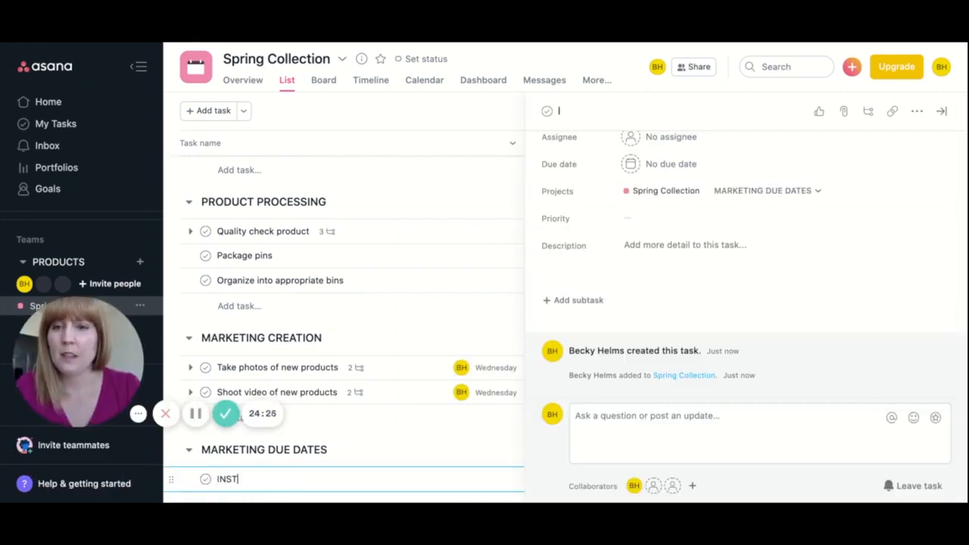
pyautogui.write('agram teaser photo')
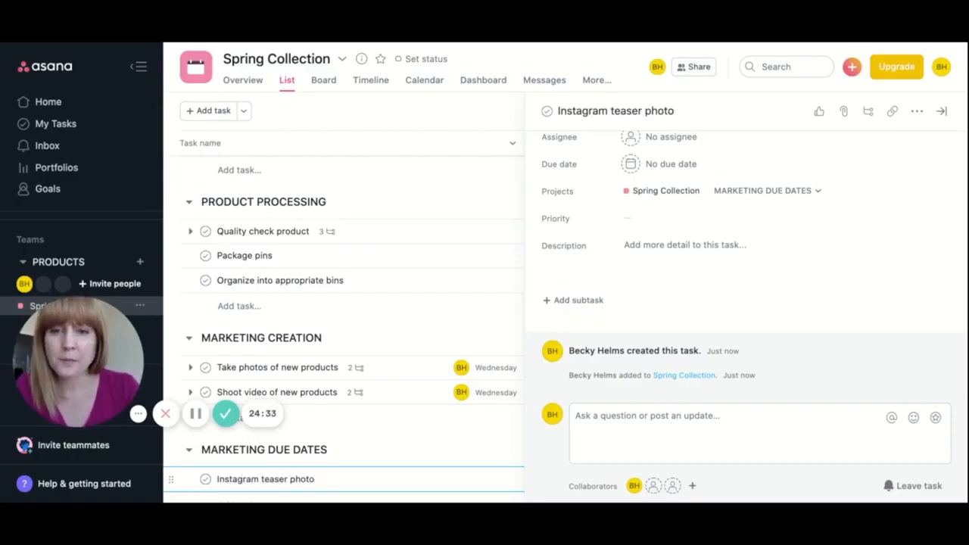
pyautogui.press('Return')
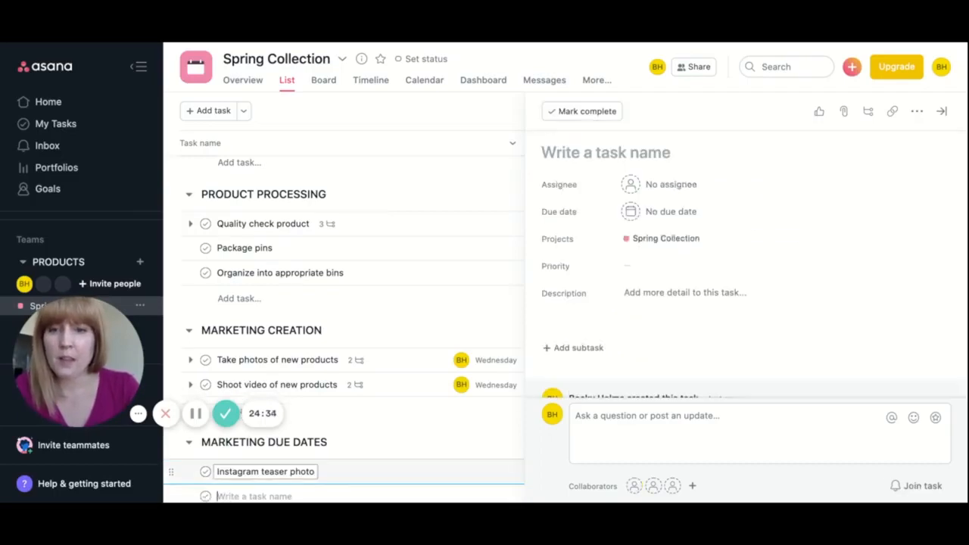
# - Add the task "Instagram reveal photo" below the Instagram teaser photo task
pyautogui.write('Instagram')
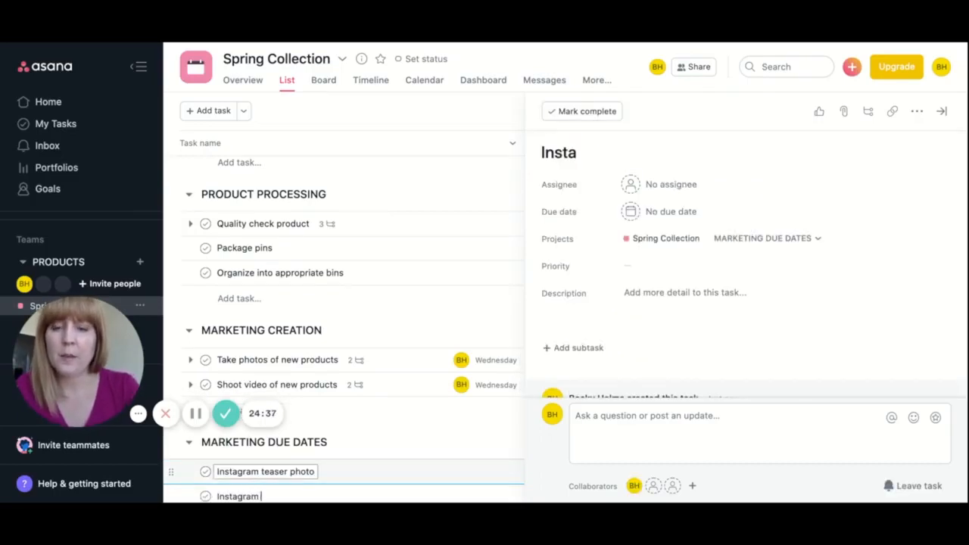
pyautogui.write(' reveal pohto')
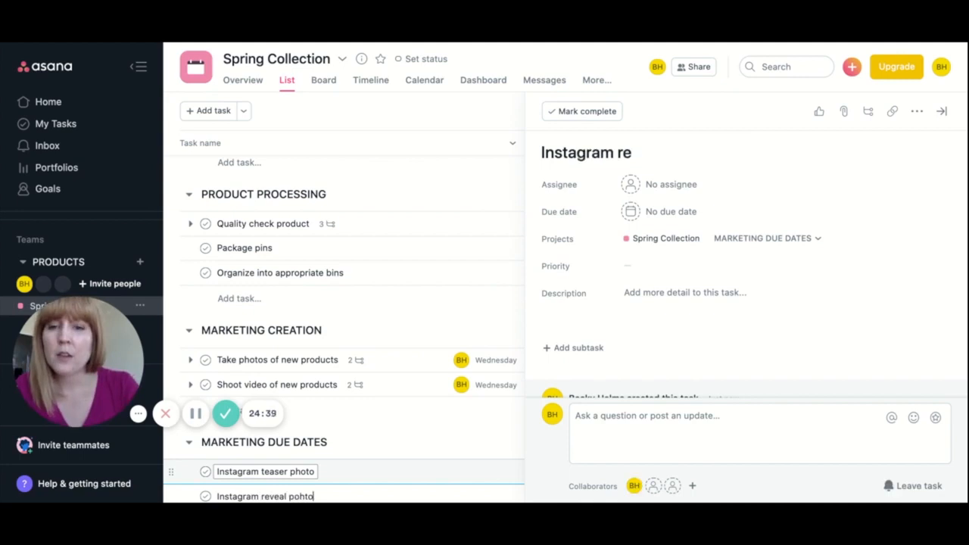
pyautogui.press('BackSpace')
pyautogui.press('BackSpace')
pyautogui.press('BackSpace')
pyautogui.press('BackSpace')
pyautogui.press('BackSpace')
pyautogui.write('pho')
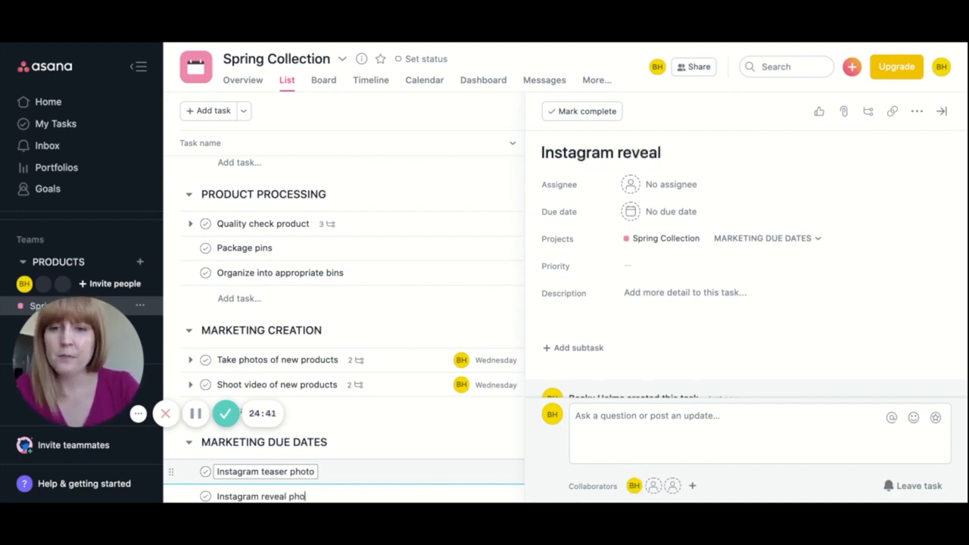
pyautogui.press('Return')
# - Add the task "Instagram reminder photo" below the Instagram reveal photo task
pyautogui.write('Inst')
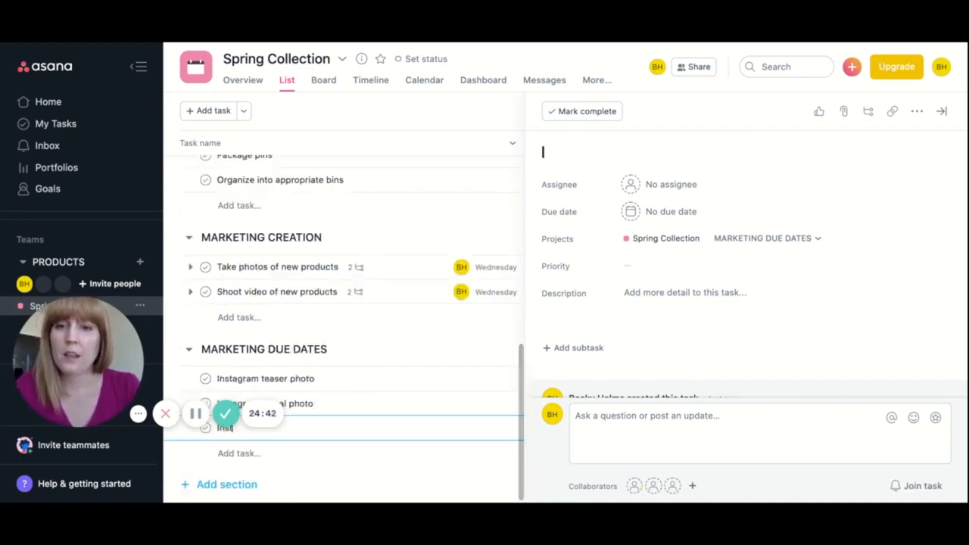
pyautogui.write('agram')
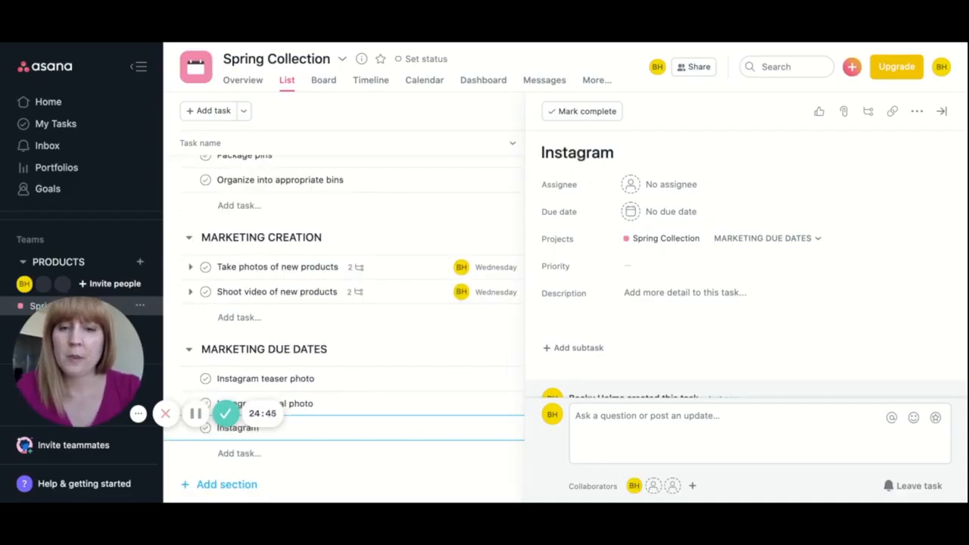
pyautogui.write(' reminder photo')
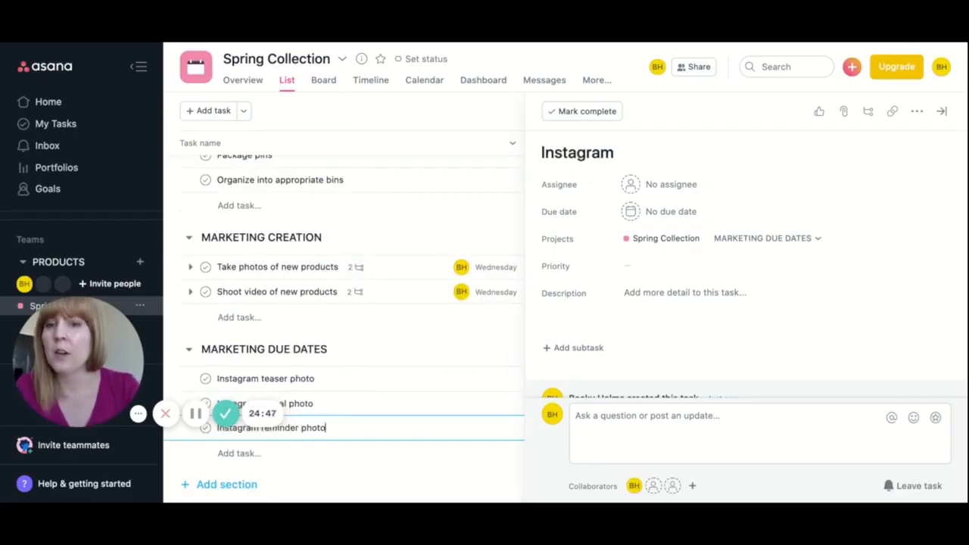
pyautogui.press('Return')
# - Add the task "Instagram releasing tomorrow photo" at the end of MARKETING DUE DATES, with its spelling corrected
pyautogui.write('Instag')
pyautogui.write('ram last call ')
pyautogui.write('photo')
pyautogui.write('releas')
pyautogui.write('eing tomorow')
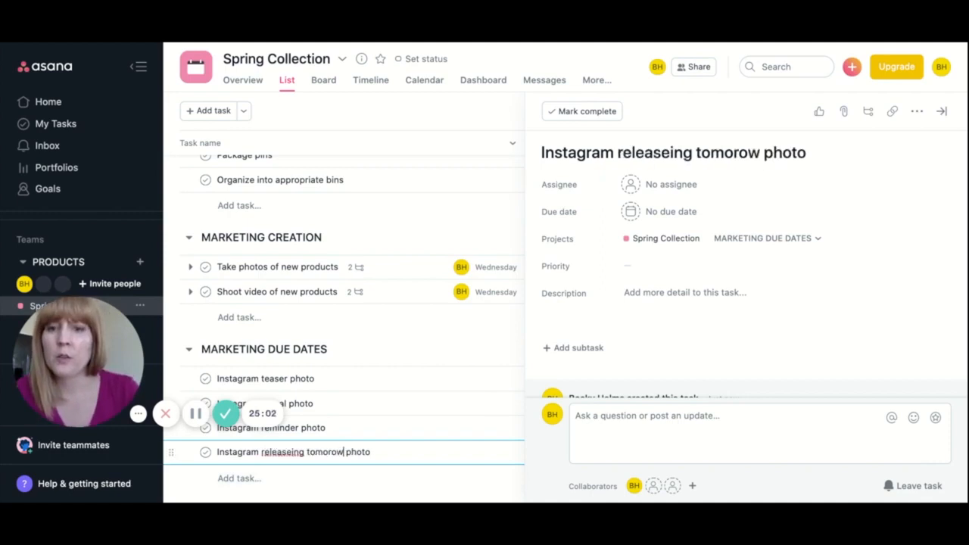
pyautogui.click(291, 452)
pyautogui.press('BackSpace')
pyautogui.click(324, 452)
pyautogui.write('r')
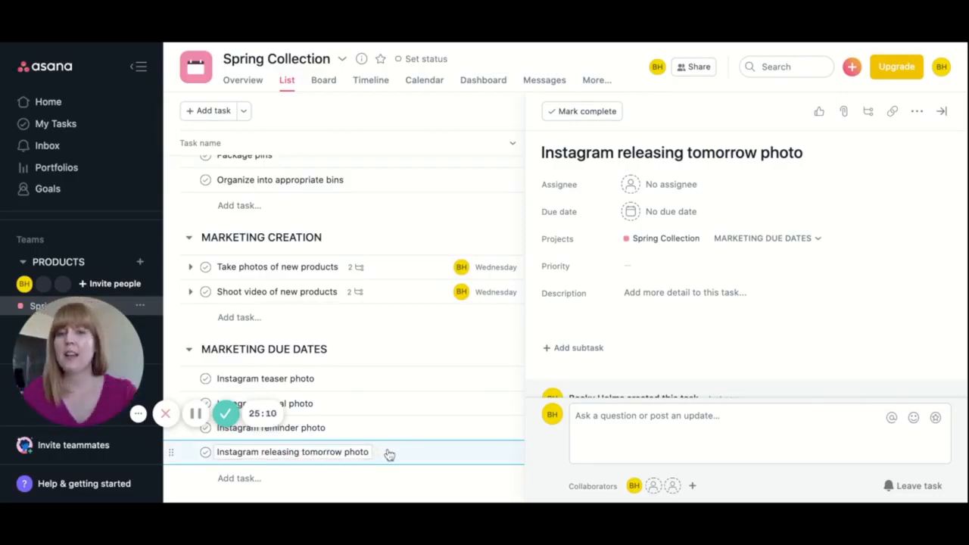
# - Set the due dates of Instagram teaser photo to 02/12/21 and Instagram reveal photo to 02/15/21
pyautogui.click(413, 380)
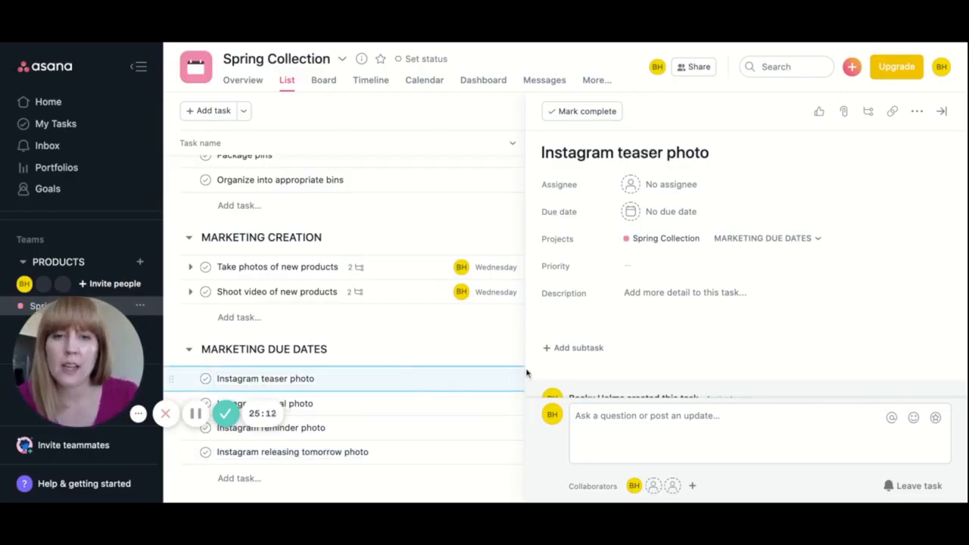
pyautogui.click(631, 212)
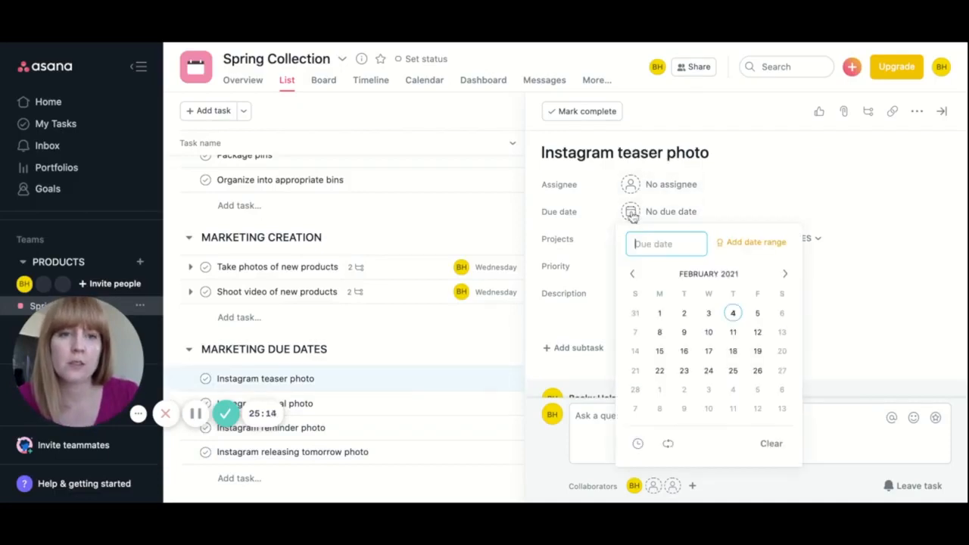
pyautogui.click(757, 333)
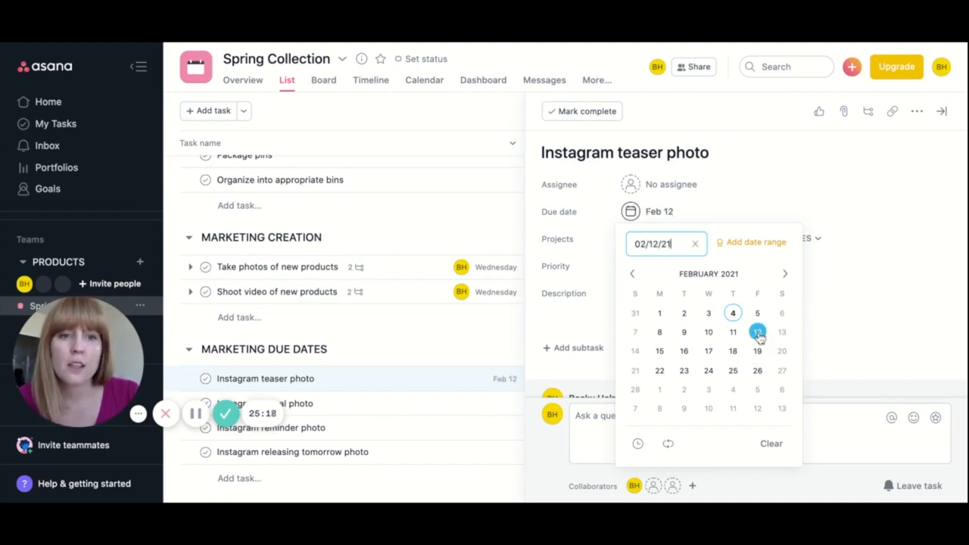
pyautogui.click(504, 403)
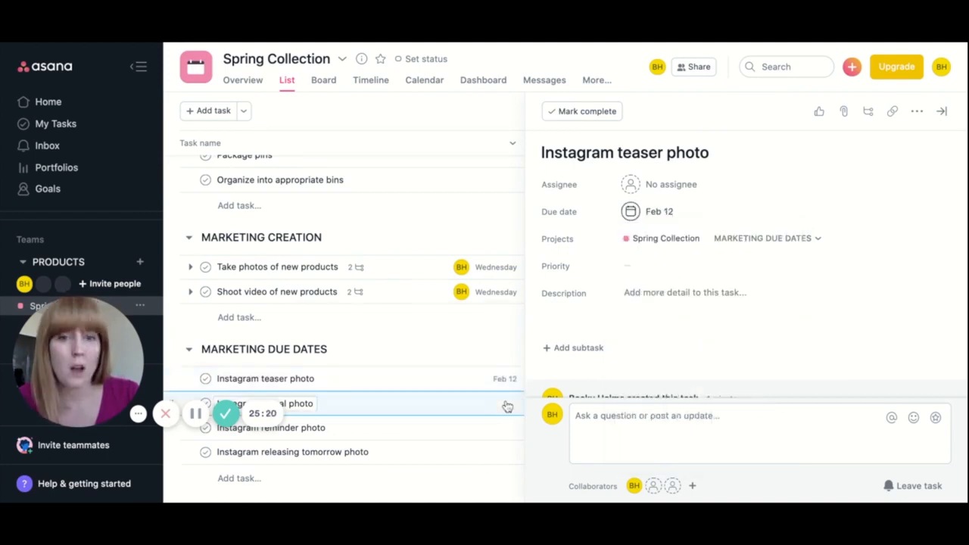
pyautogui.click(631, 212)
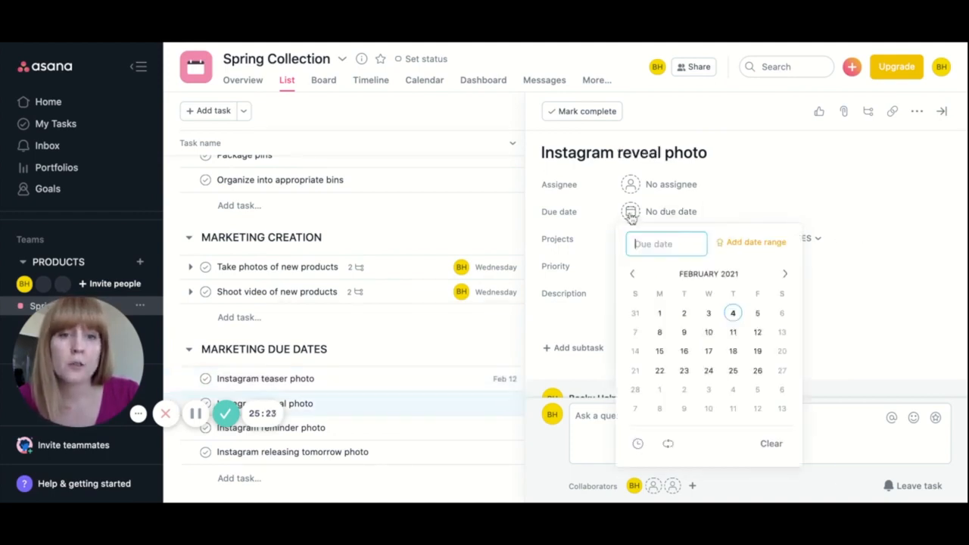
pyautogui.click(660, 351)
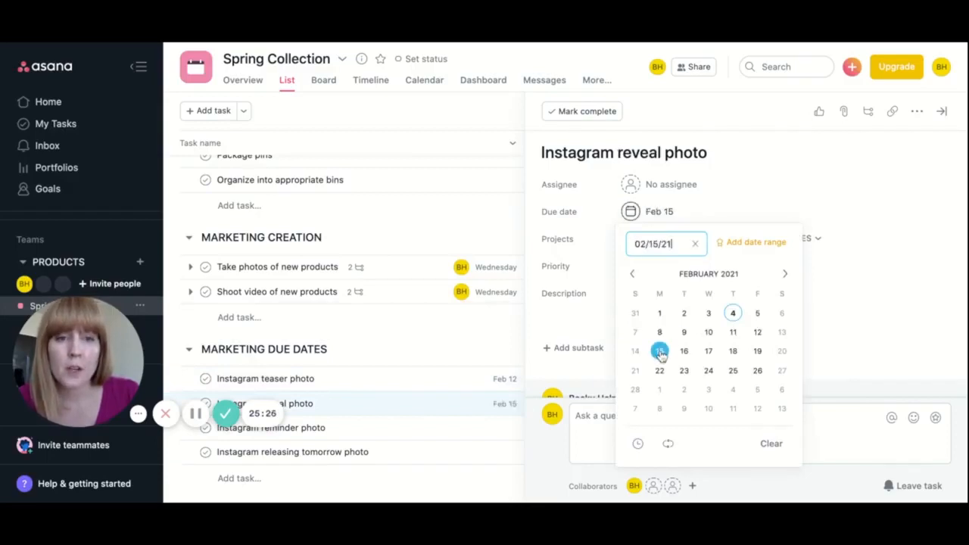
# - Set the due dates of Instagram reminder photo to 02/17/21 and Instagram releasing tomorrow photo to 02/18/21
pyautogui.click(450, 435)
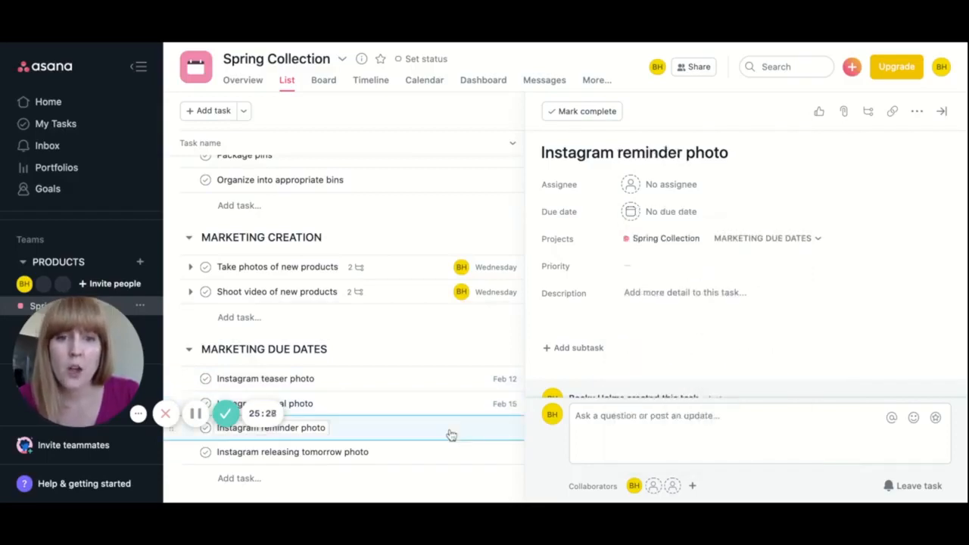
pyautogui.click(630, 211)
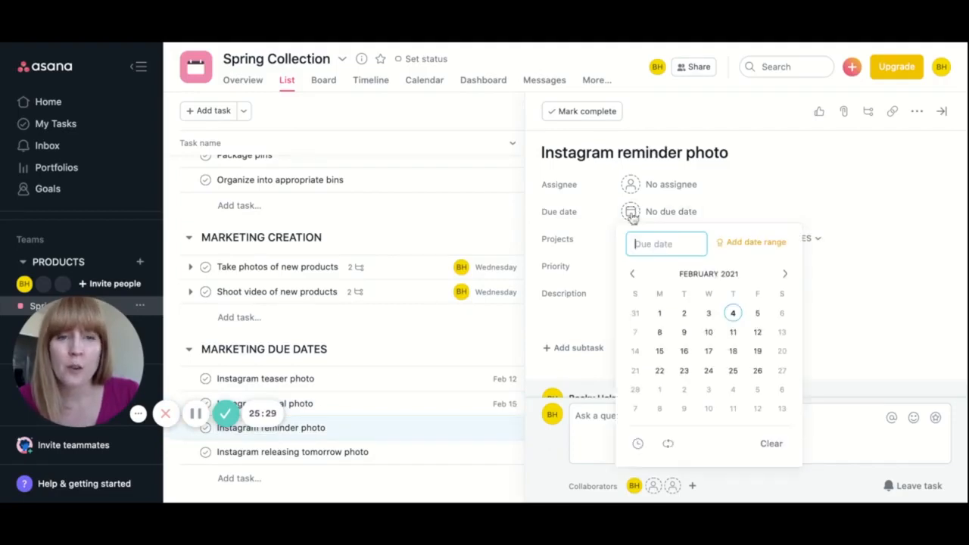
pyautogui.click(708, 353)
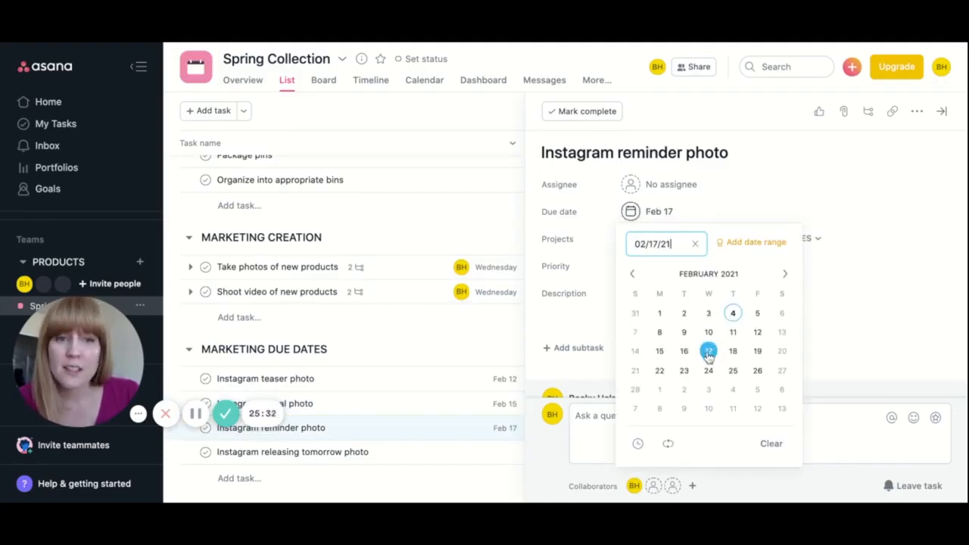
pyautogui.click(449, 457)
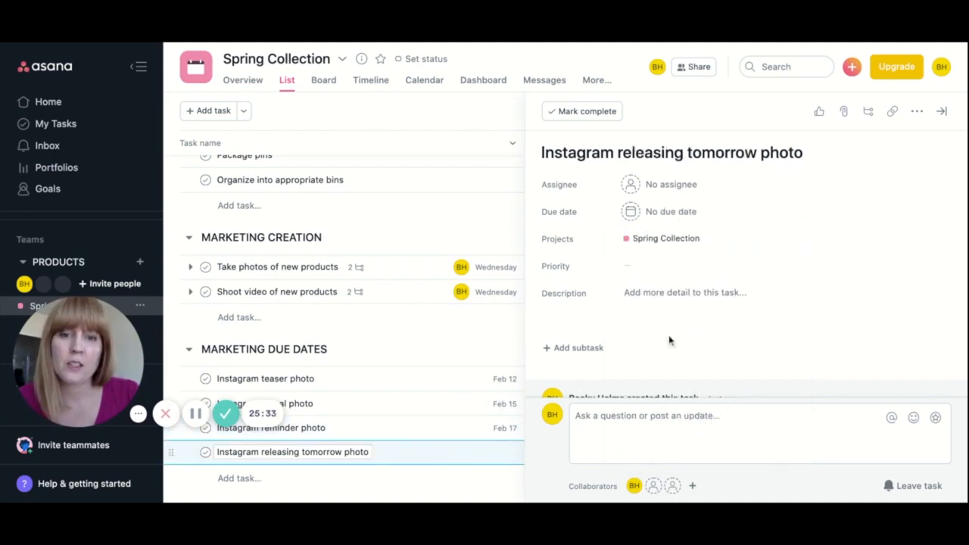
pyautogui.click(631, 212)
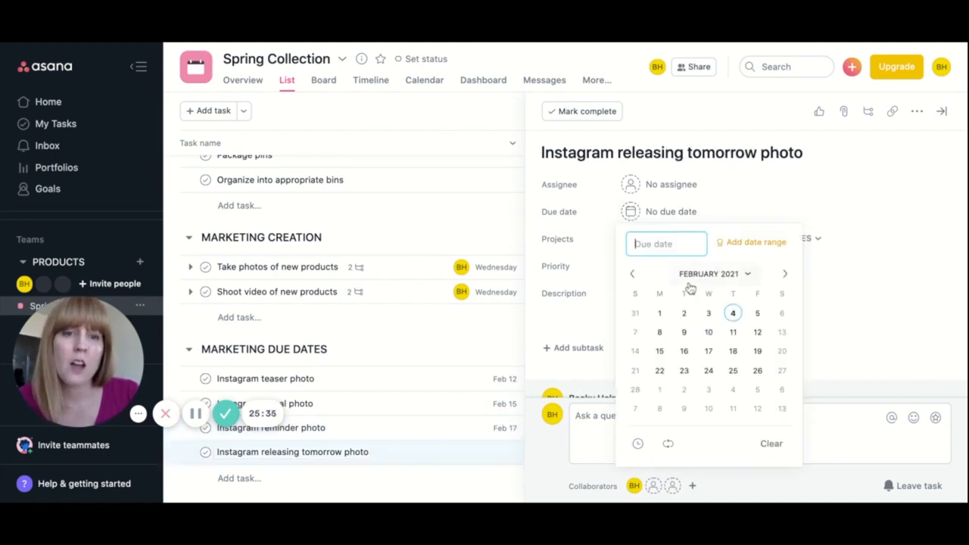
pyautogui.click(733, 351)
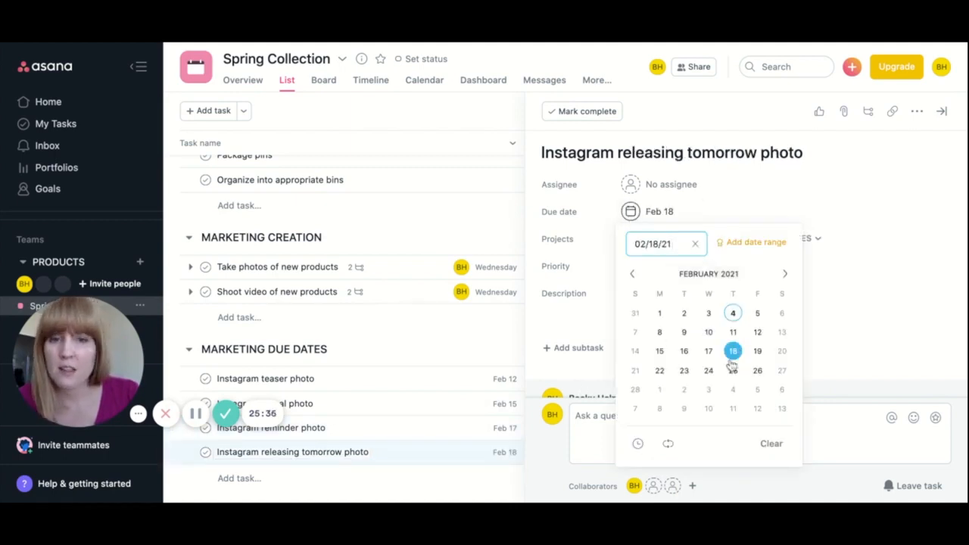
pyautogui.click(419, 334)
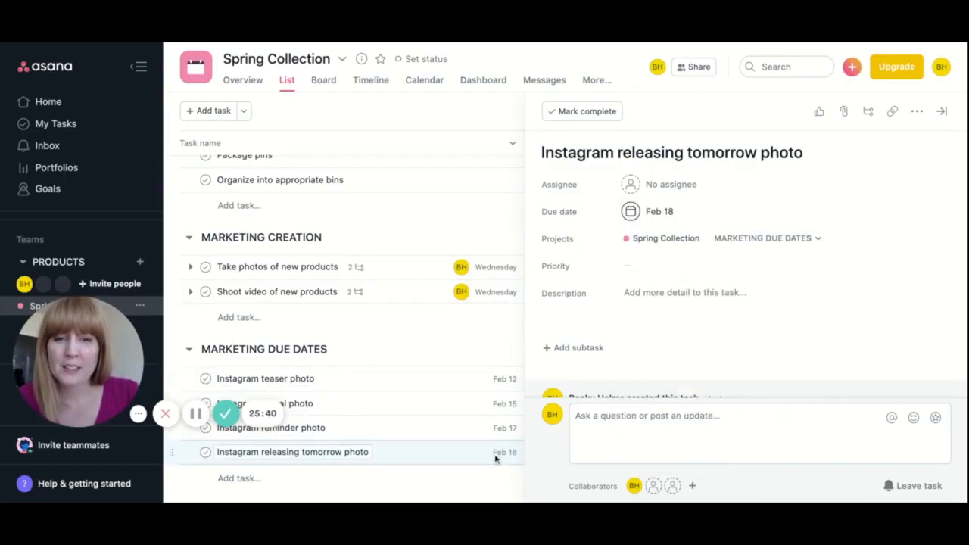
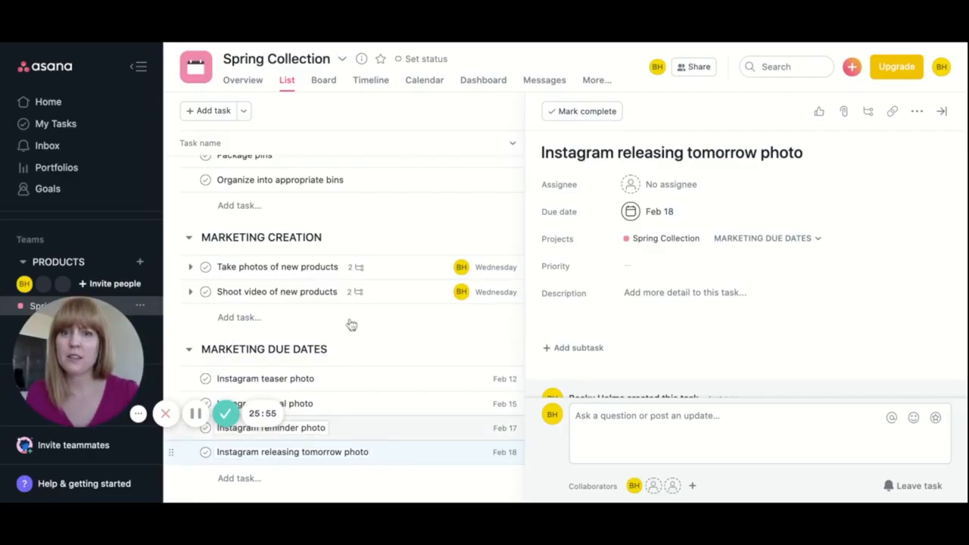
# - Add the task "Email reveal" at the end of the MARKETING DUE DATES section
pyautogui.scroll(5, 350, 324)
pyautogui.scroll(3, 351, 322)
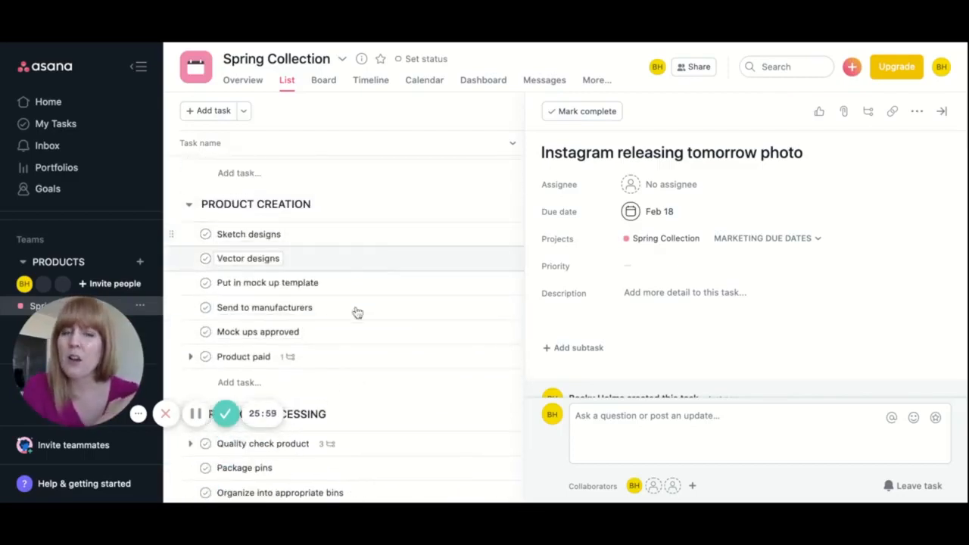
pyautogui.scroll(-9, 413, 382)
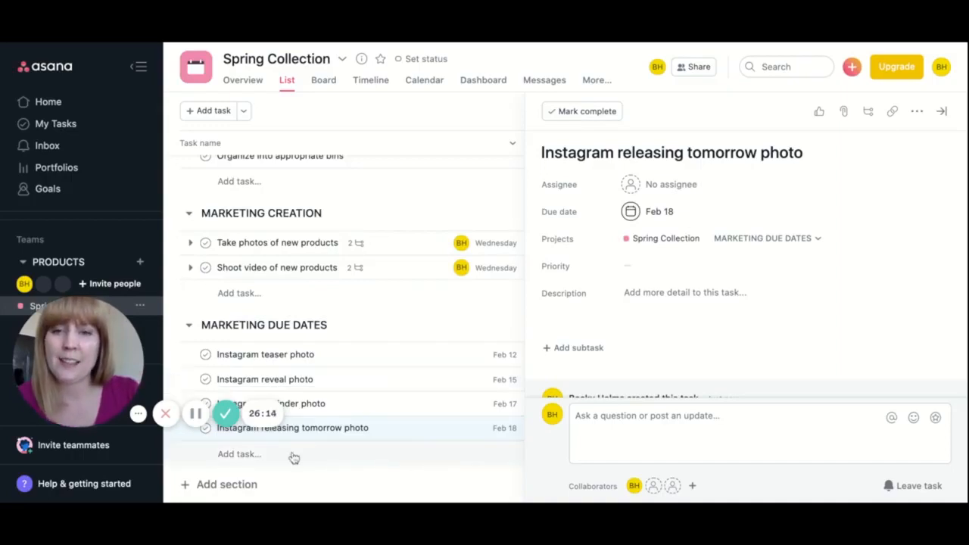
pyautogui.click(239, 454)
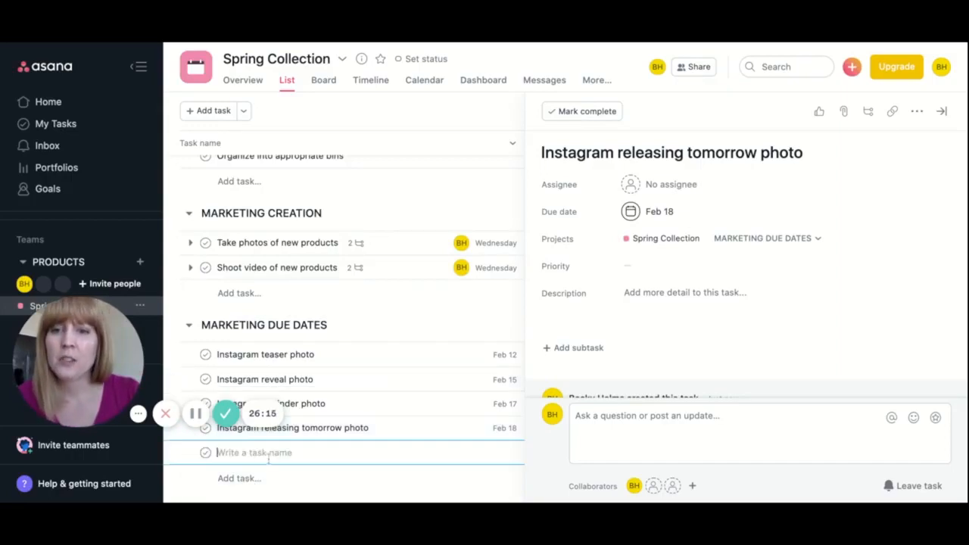
pyautogui.write('Email reveal')
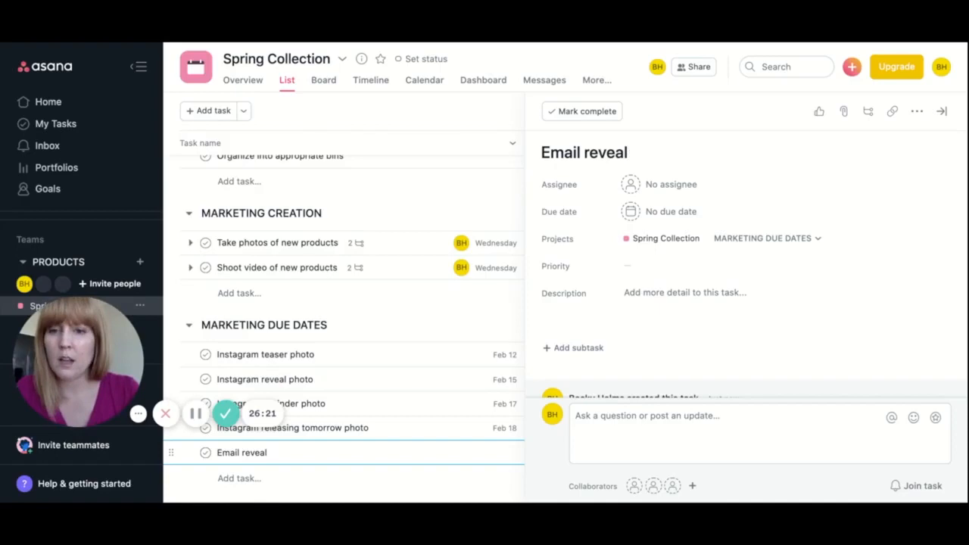
pyautogui.press('Return')
# - Add the task "Email reminder" below the Email reveal task
pyautogui.write('Emails re')
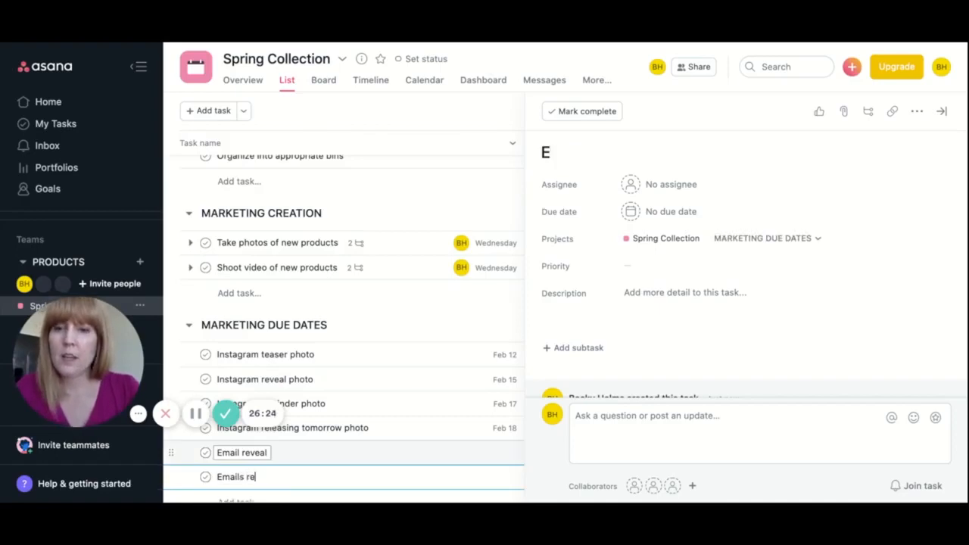
pyautogui.write('m')
pyautogui.press('BackSpace')
pyautogui.press('BackSpace')
pyautogui.press('BackSpace')
pyautogui.write('reminder')
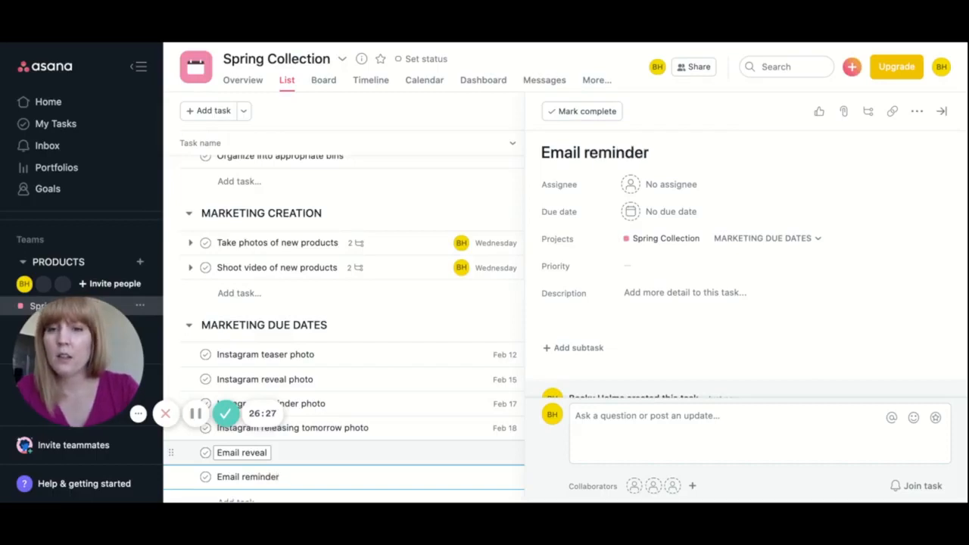
pyautogui.press('Return')
# - Add the task "Email collection is live" below Email reminder and select the Instagram releasing tomorrow photo task
pyautogui.write('Email co')
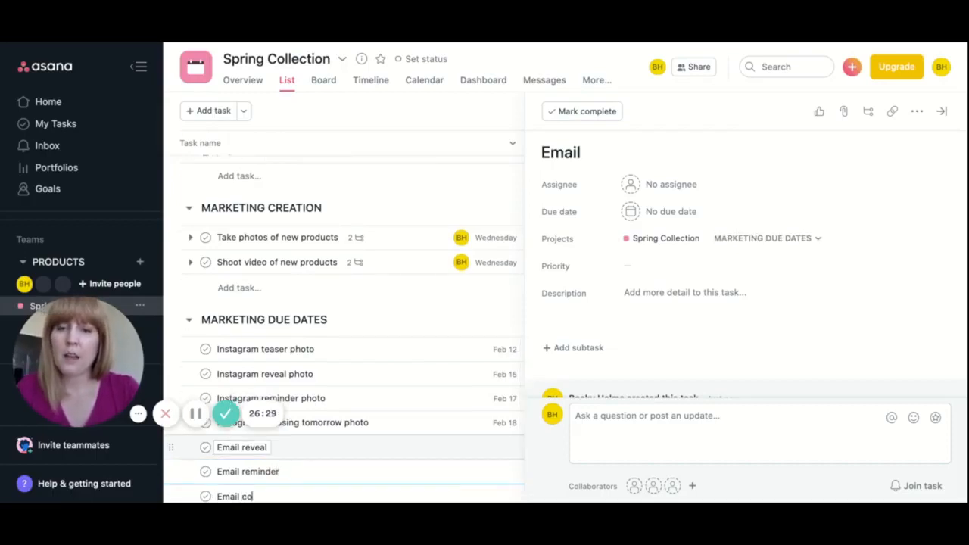
pyautogui.write('llection is live')
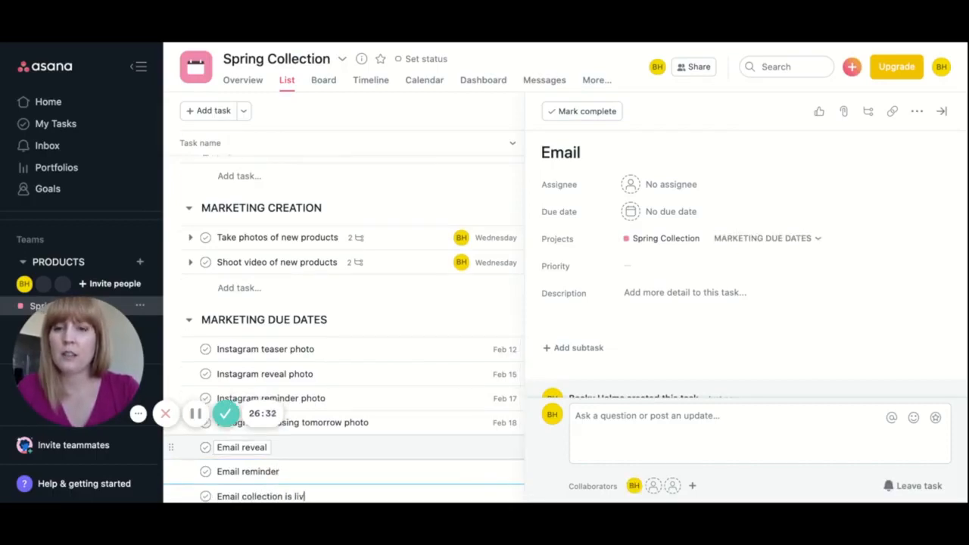
pyautogui.click(406, 429)
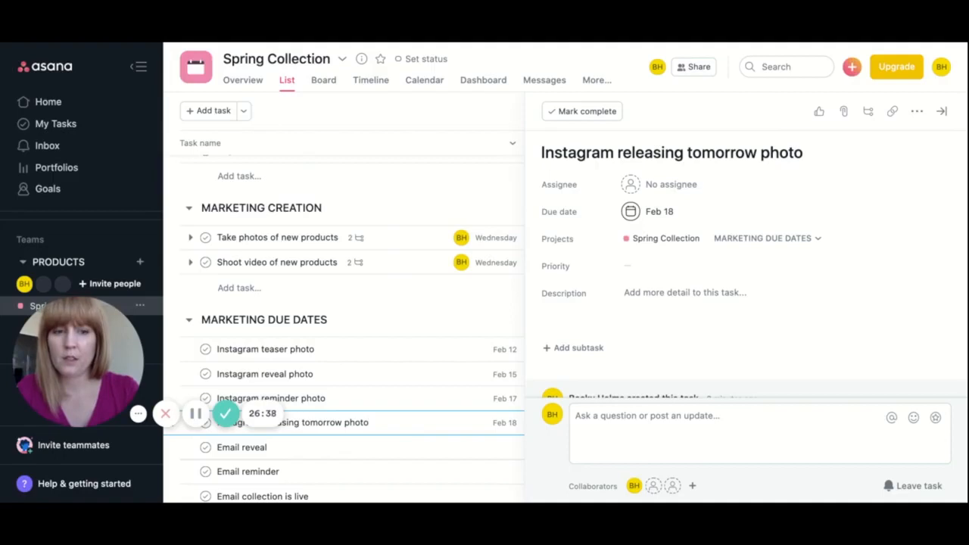
# - Add the task "Instagram collection is live" directly below the Instagram releasing tomorrow photo task
pyautogui.press('Return')
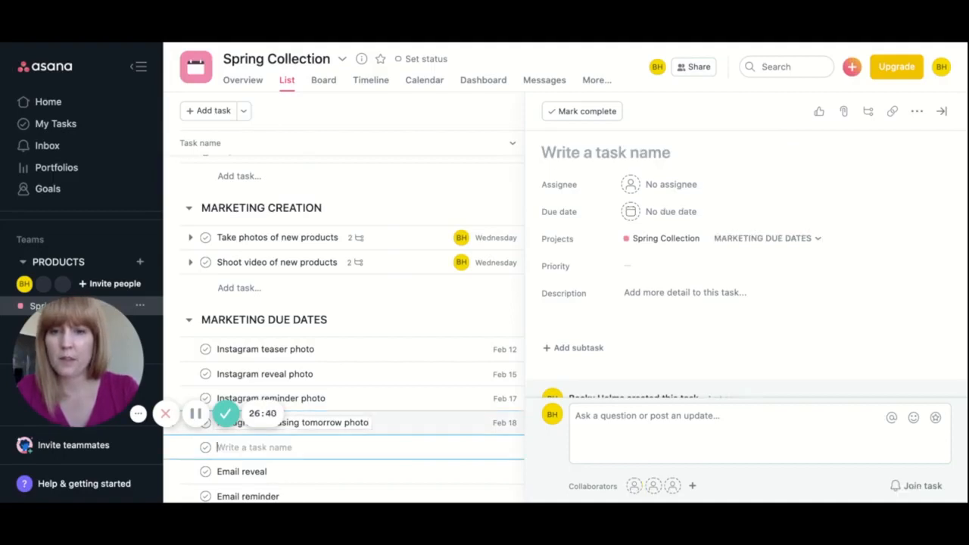
pyautogui.write('Instagram col')
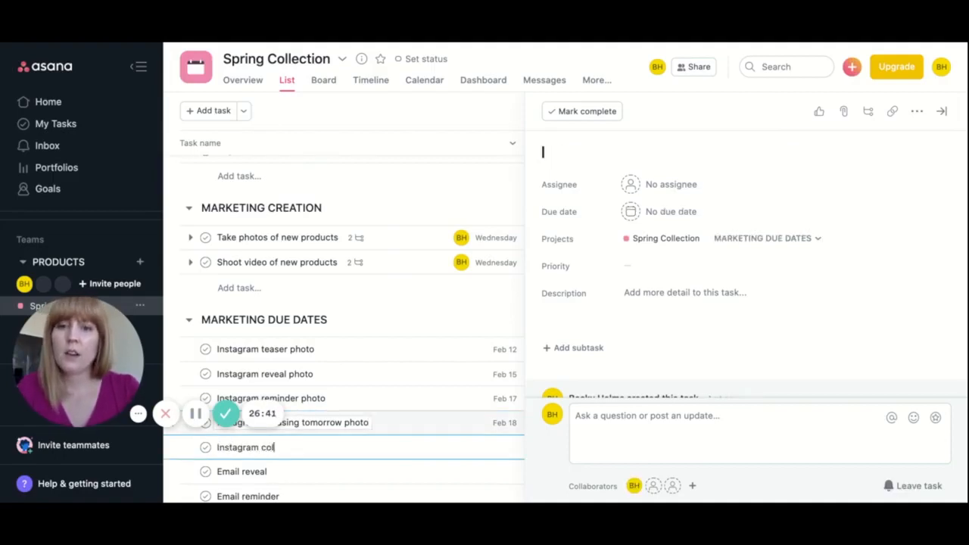
pyautogui.write('lection is live')
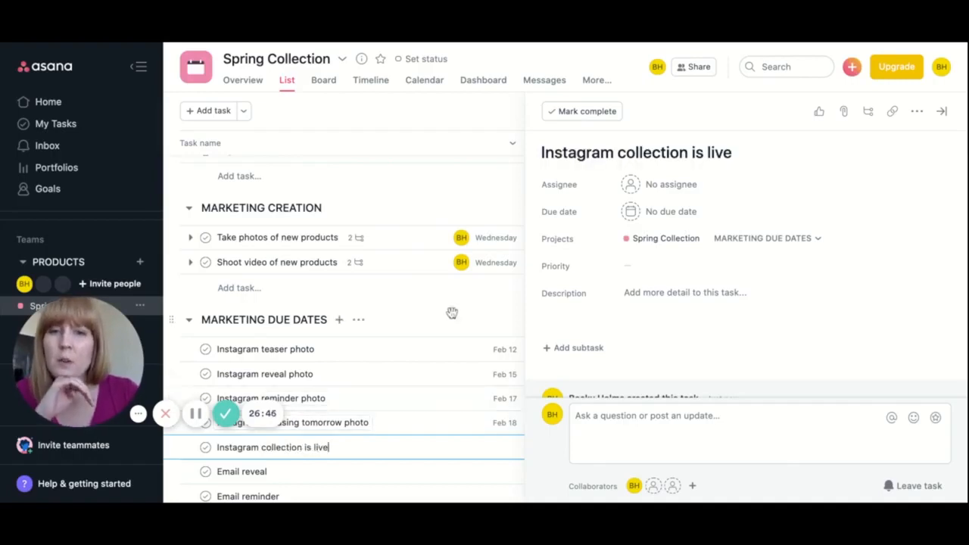
# - Add the subtasks "Feed post", "Stories post" and "Reels" to the Instagram teaser photo task and close its details
pyautogui.scroll(-1, 449, 311)
pyautogui.click(422, 298)
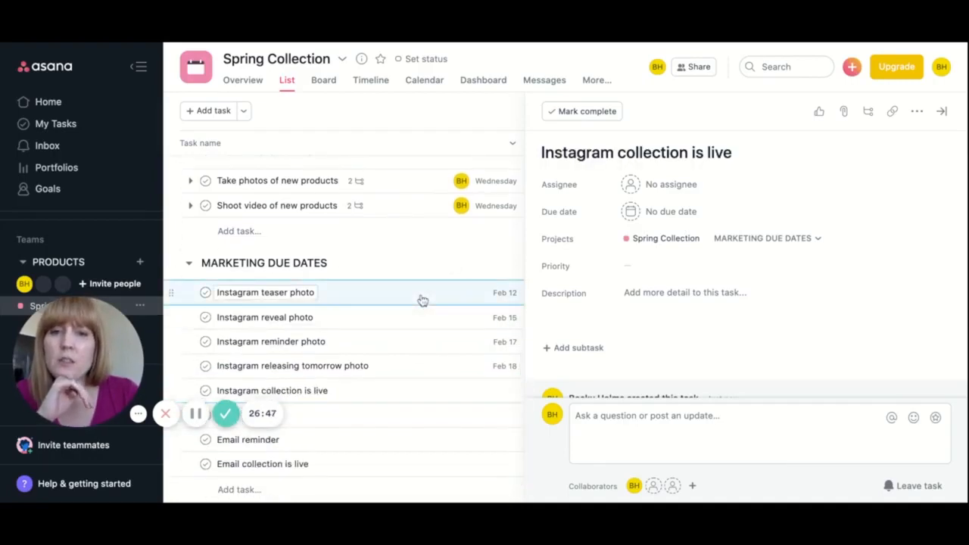
pyautogui.click(578, 349)
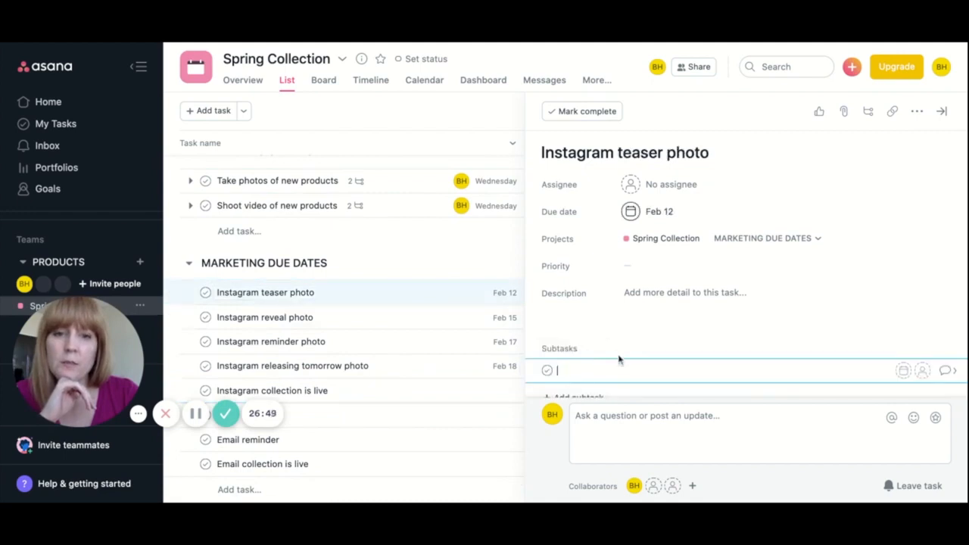
pyautogui.write('Feed post')
pyautogui.press('Return')
pyautogui.write('Stor')
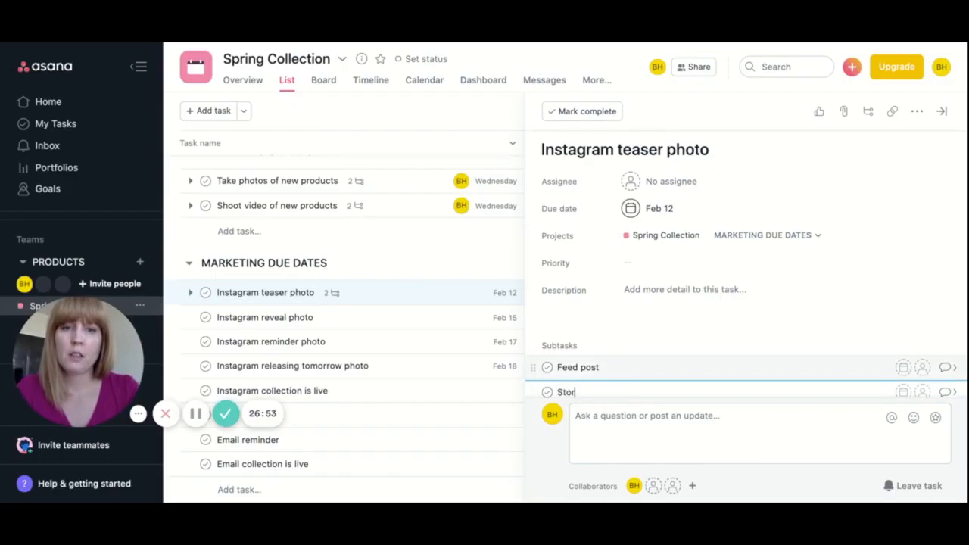
pyautogui.write('ies post')
pyautogui.press('Return')
pyautogui.write('Rel')
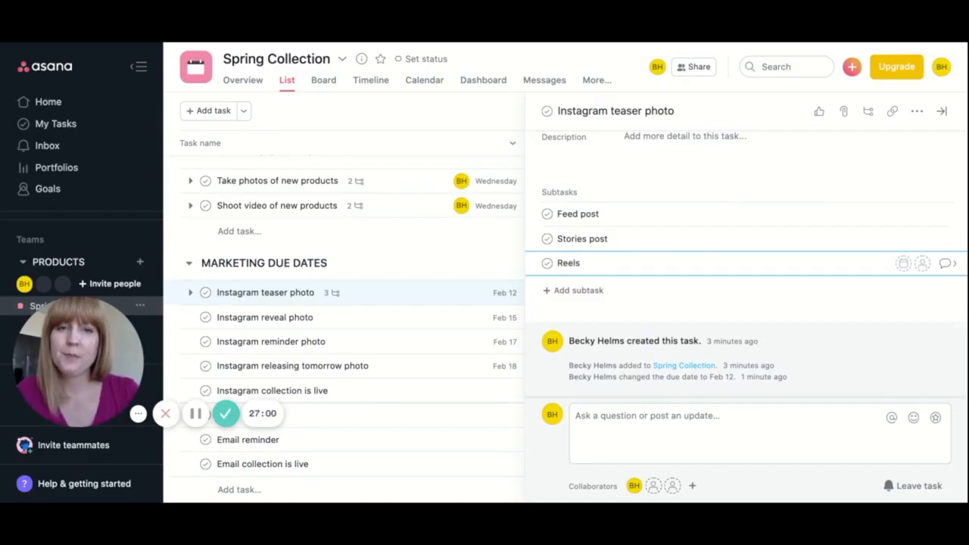
pyautogui.click(594, 319)
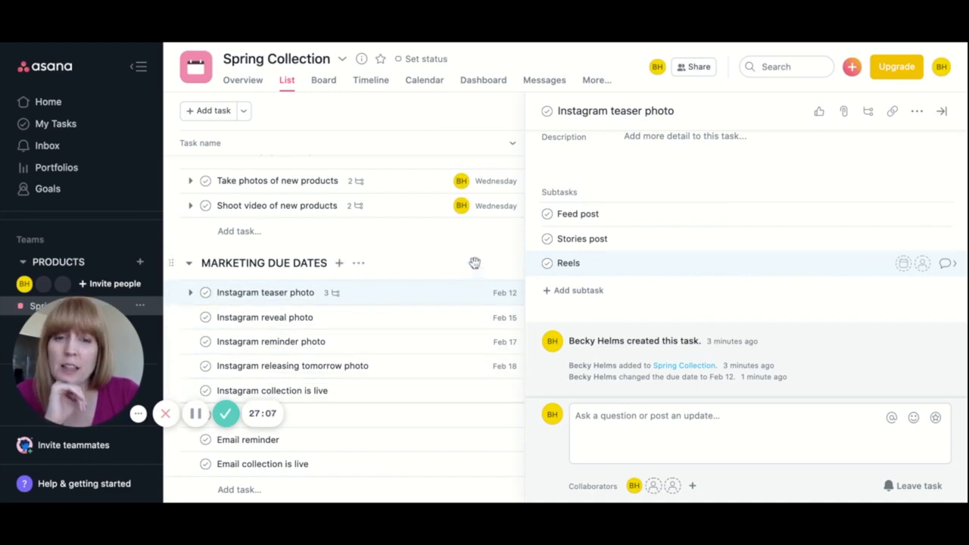
pyautogui.click(941, 110)
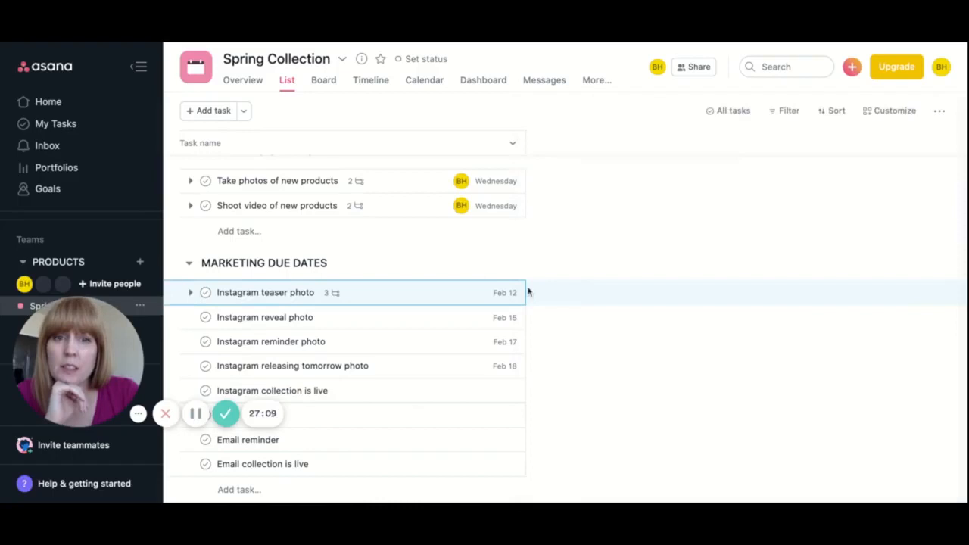
# - Assign the Instagram teaser, reveal, reminder and releasing tomorrow photo tasks to the account owner
pyautogui.click(692, 295)
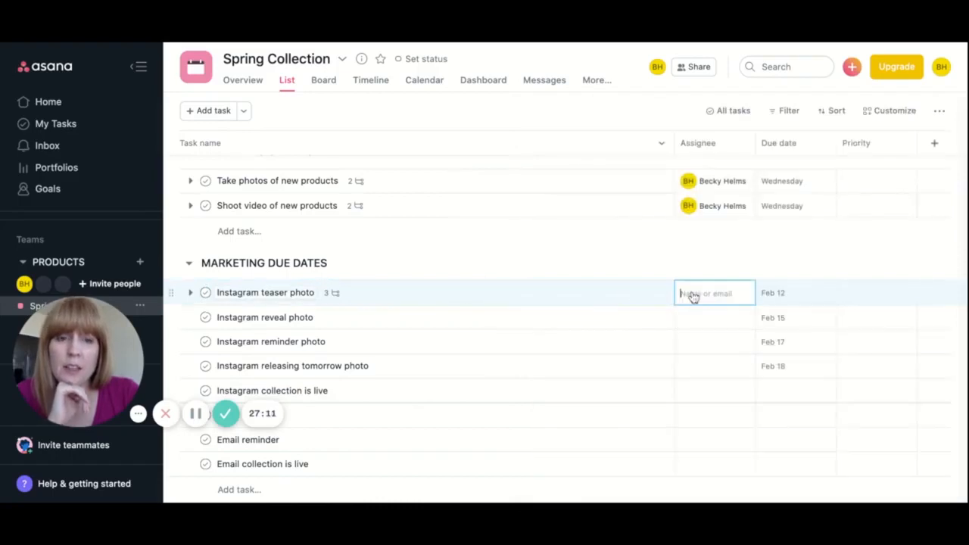
pyautogui.click(499, 321)
pyautogui.click(688, 321)
pyautogui.click(568, 352)
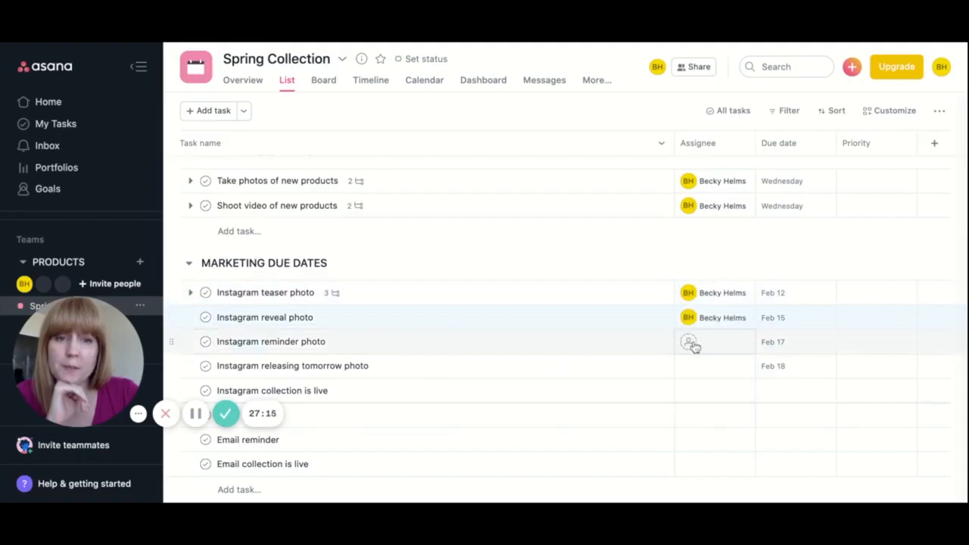
pyautogui.click(693, 345)
pyautogui.click(564, 370)
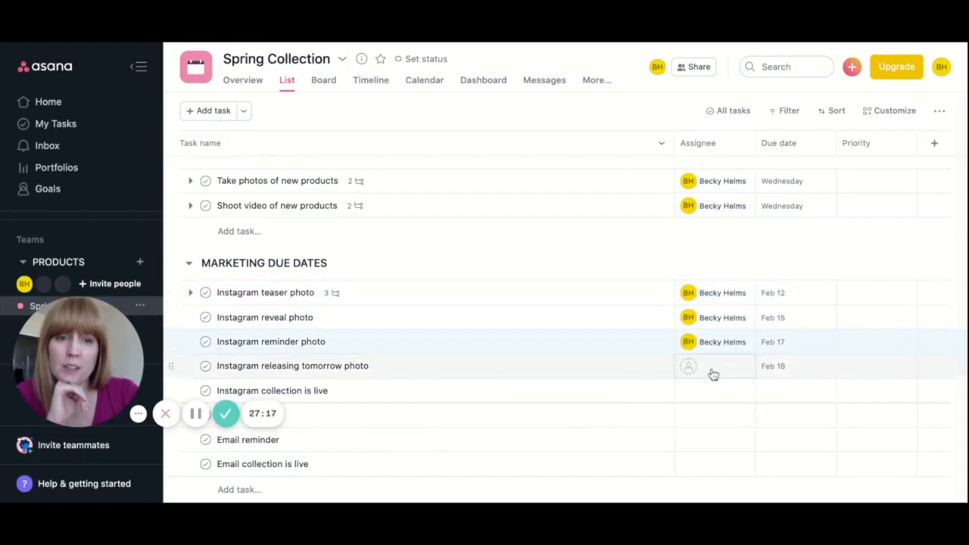
pyautogui.click(688, 367)
pyautogui.click(545, 394)
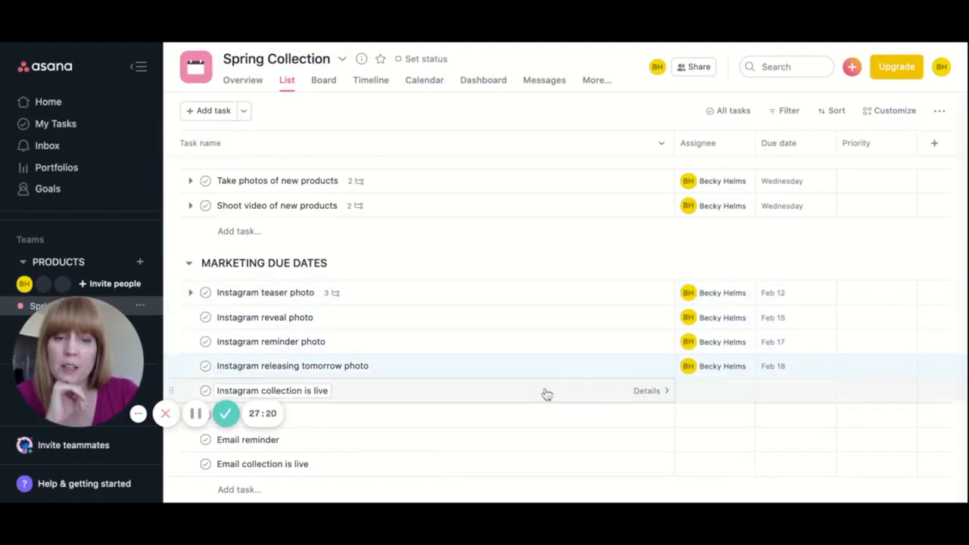
# - Review the Spring Collection tasks and their February 2021 dates in the project's Calendar view
pyautogui.scroll(5, 586, 264)
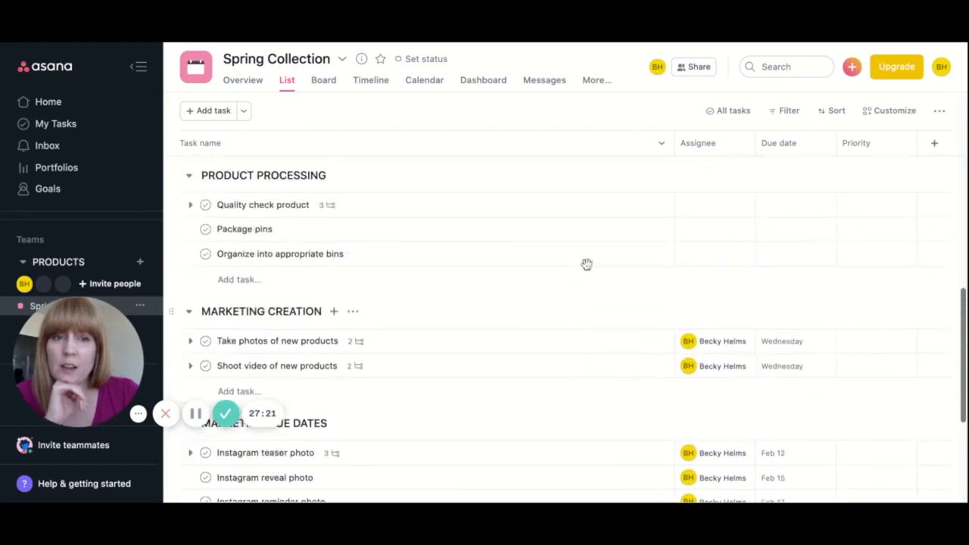
pyautogui.click(424, 81)
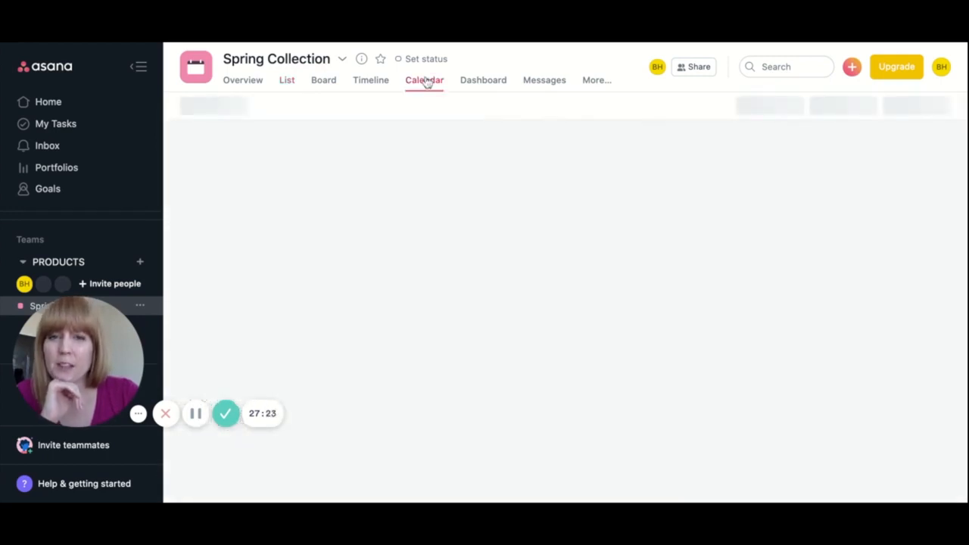
pyautogui.scroll(-2, 594, 324)
pyautogui.scroll(-2, 594, 324)
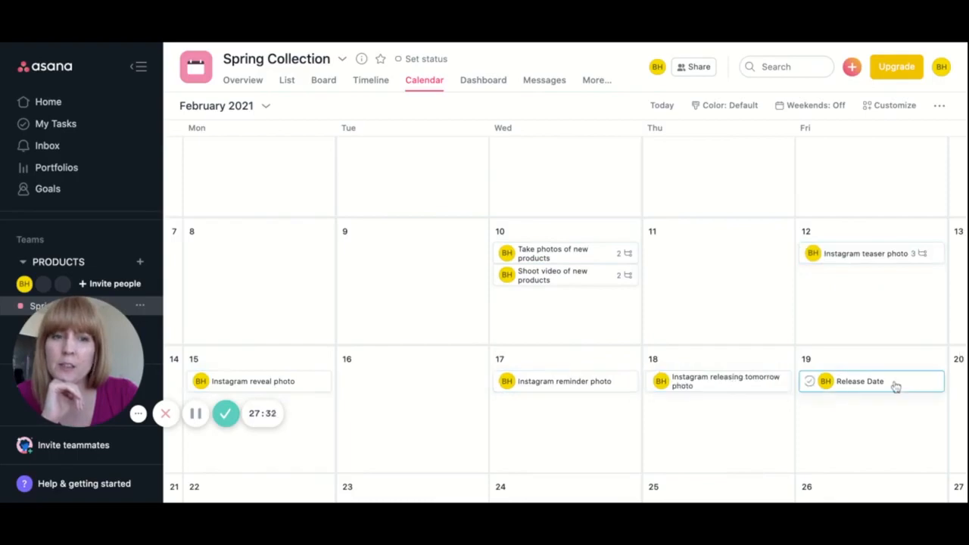
pyautogui.scroll(-3, 736, 311)
pyautogui.scroll(4, 737, 312)
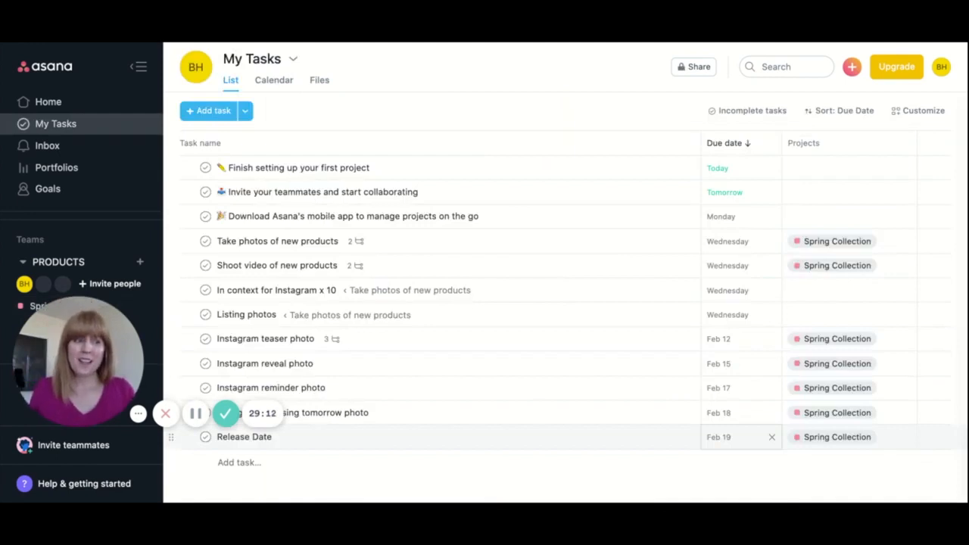
# - Collapse the PRODUCTS team and create a new team named "Marketing" with Membership by Request privacy
pyautogui.moveTo(75, 333); pyautogui.dragTo(76, 404)
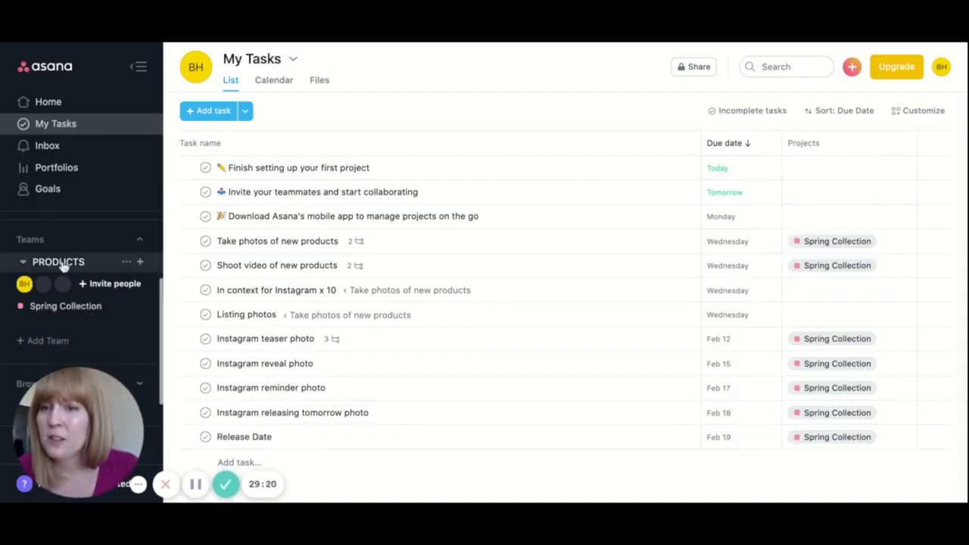
pyautogui.click(23, 262)
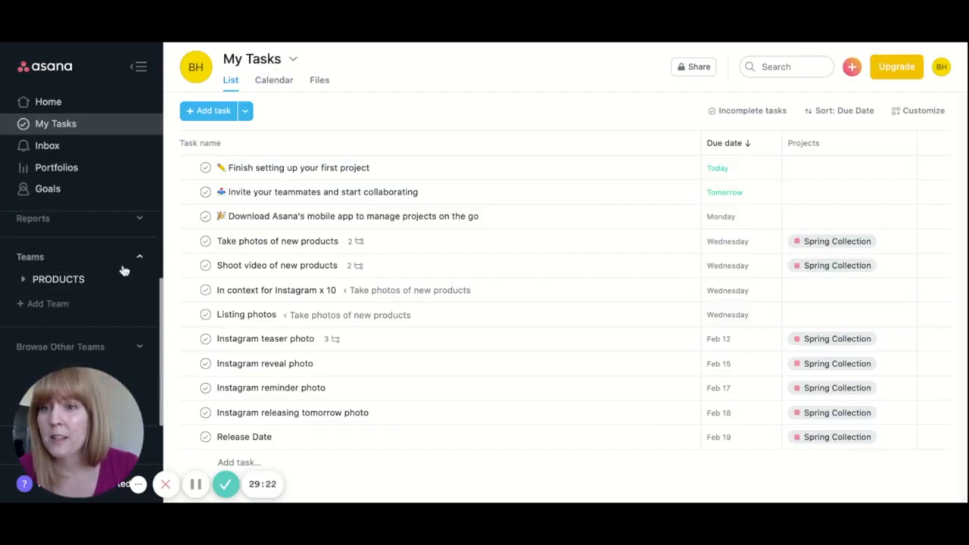
pyautogui.click(31, 305)
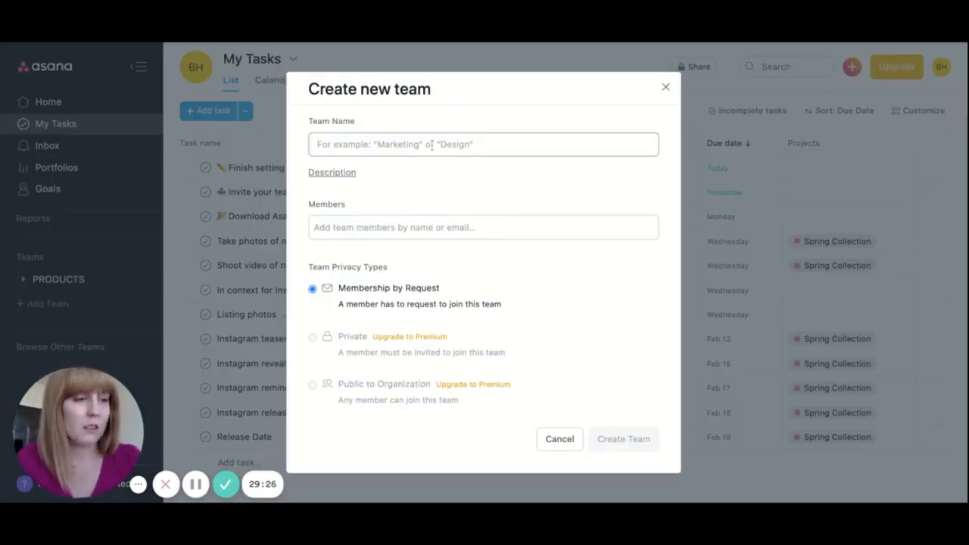
pyautogui.write('Mark')
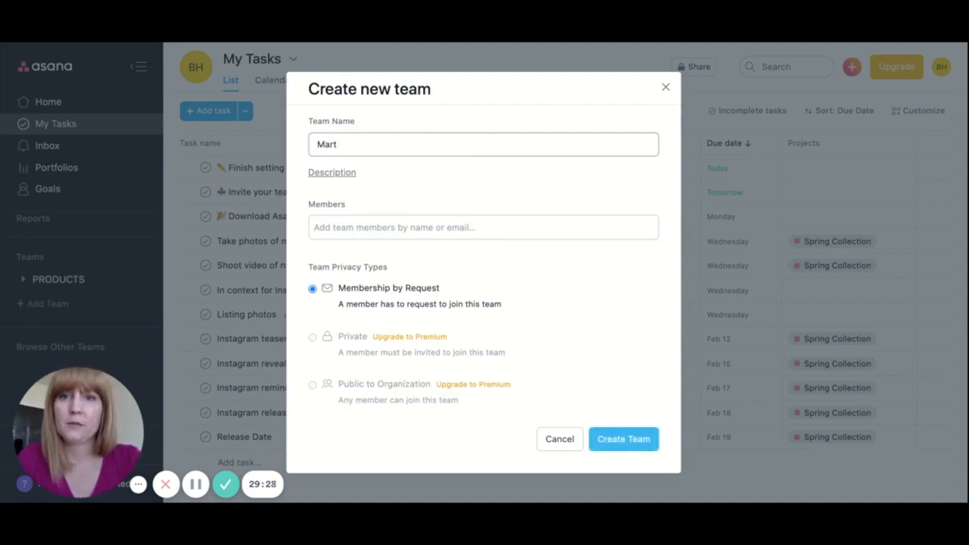
pyautogui.write('eting')
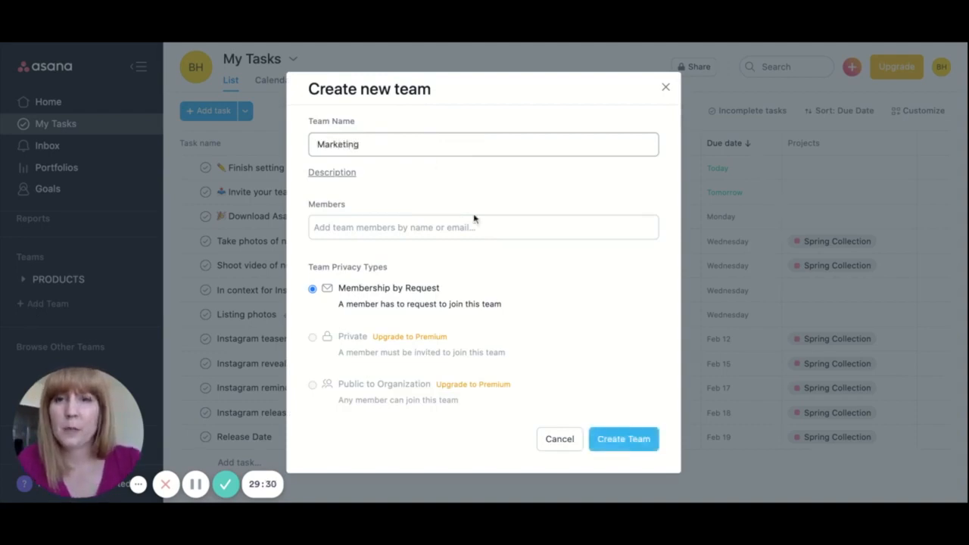
pyautogui.click(618, 444)
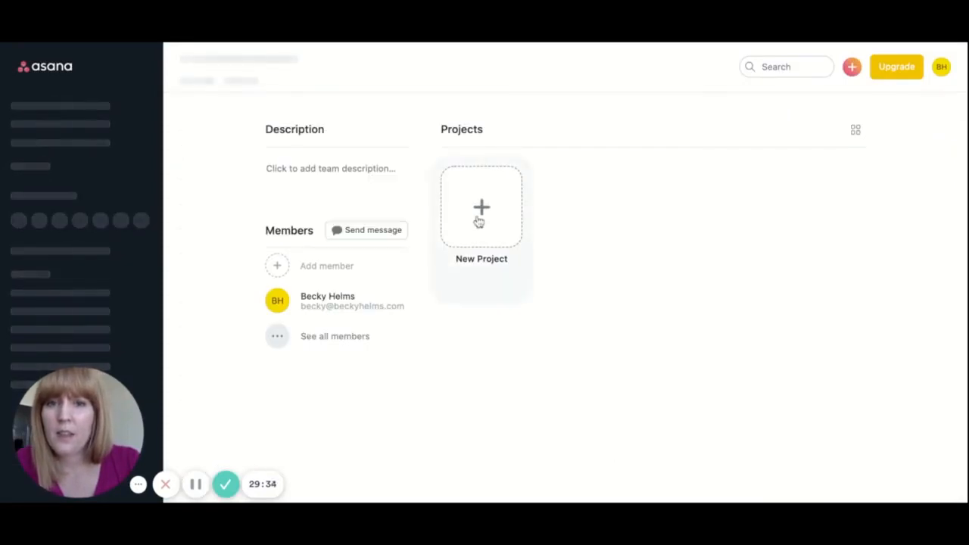
# - Create a blank project named "Recurring Marketing" in the Marketing team, public to team, with List as the default view
pyautogui.click(479, 220)
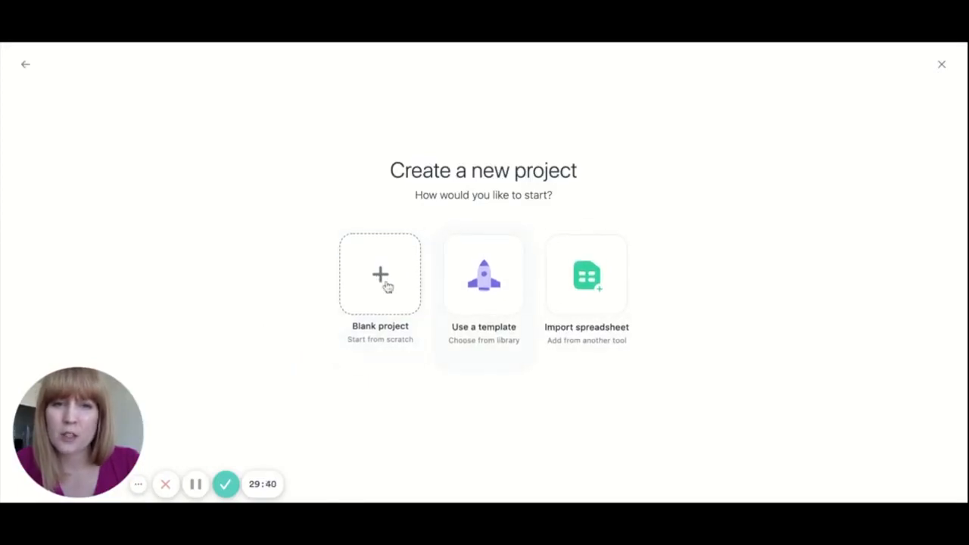
pyautogui.click(381, 280)
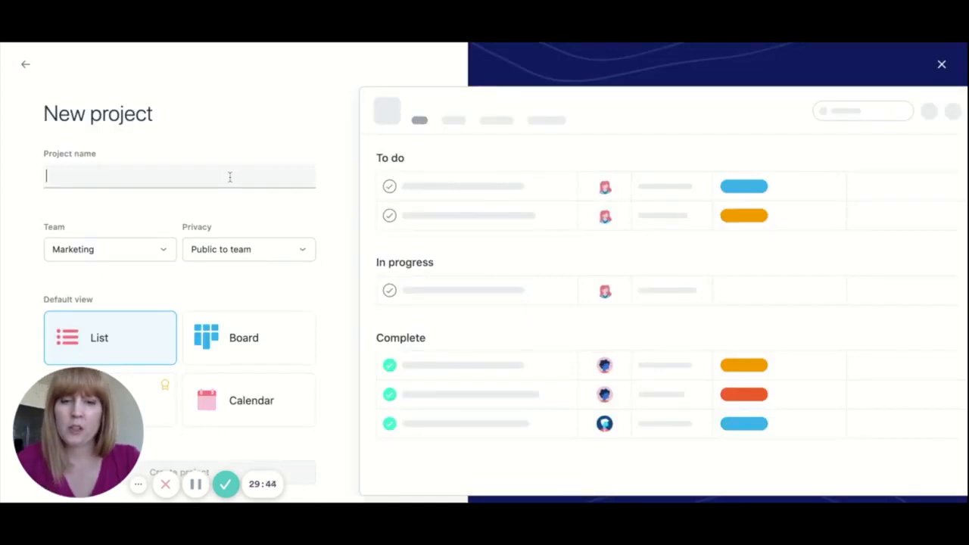
pyautogui.write('Recurring ')
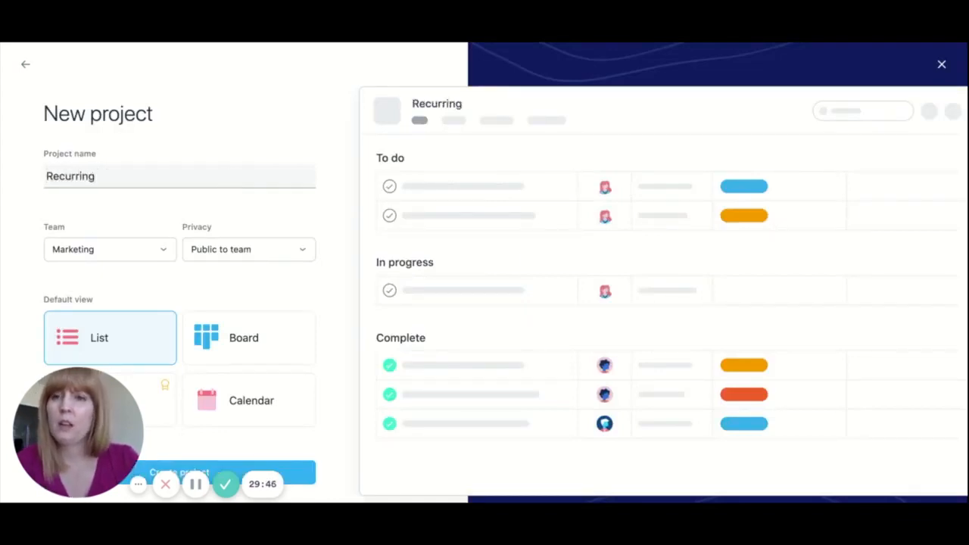
pyautogui.write('Marketing')
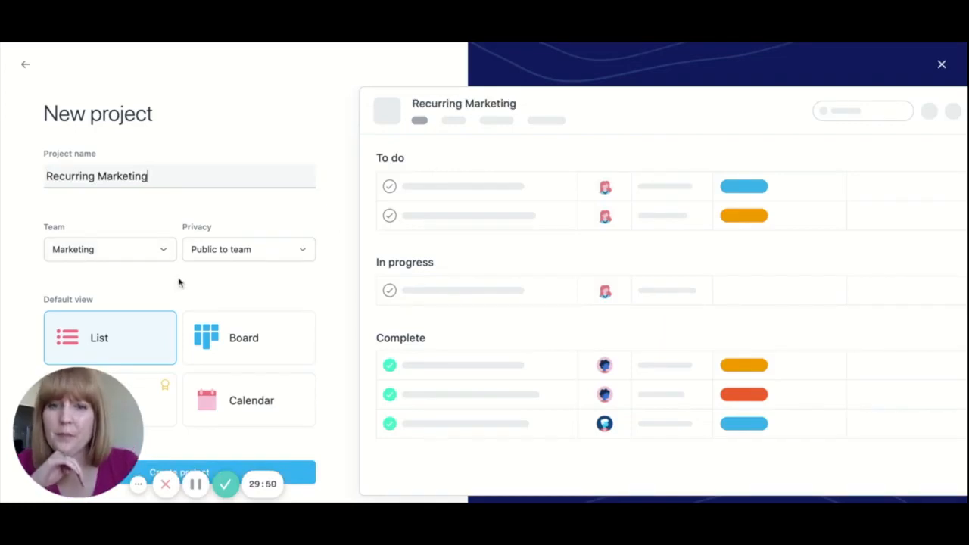
pyautogui.click(305, 477)
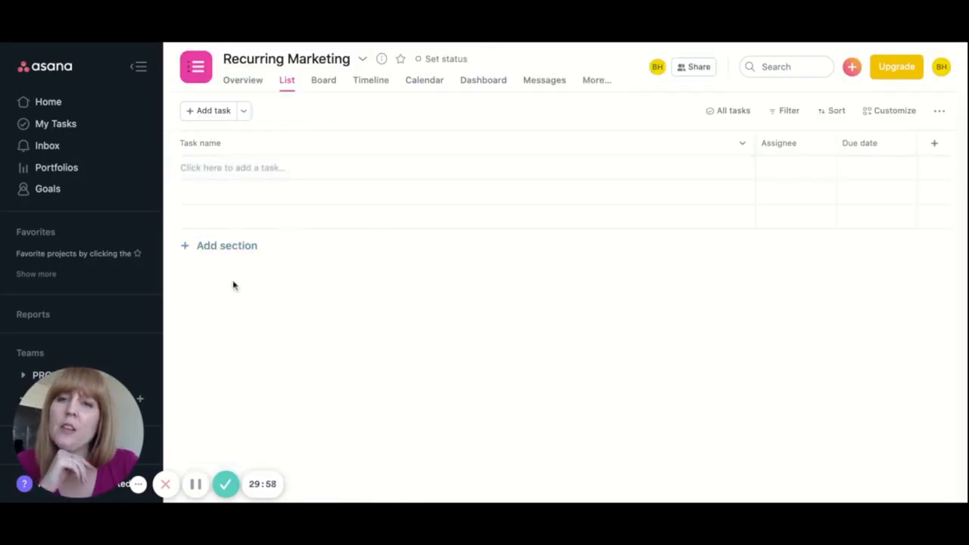
# - Add a section named "Instagram" to the Recurring Marketing project
pyautogui.click(186, 249)
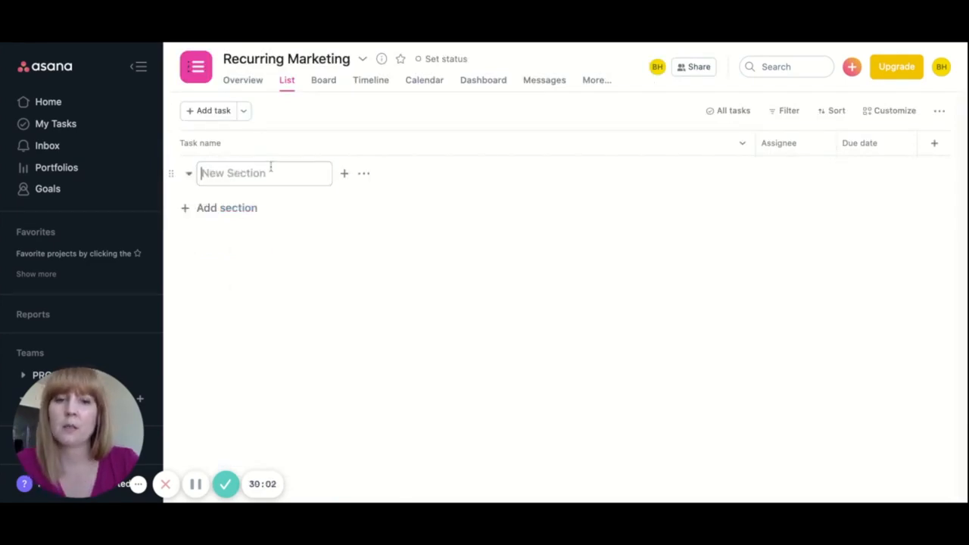
pyautogui.write('Instagram')
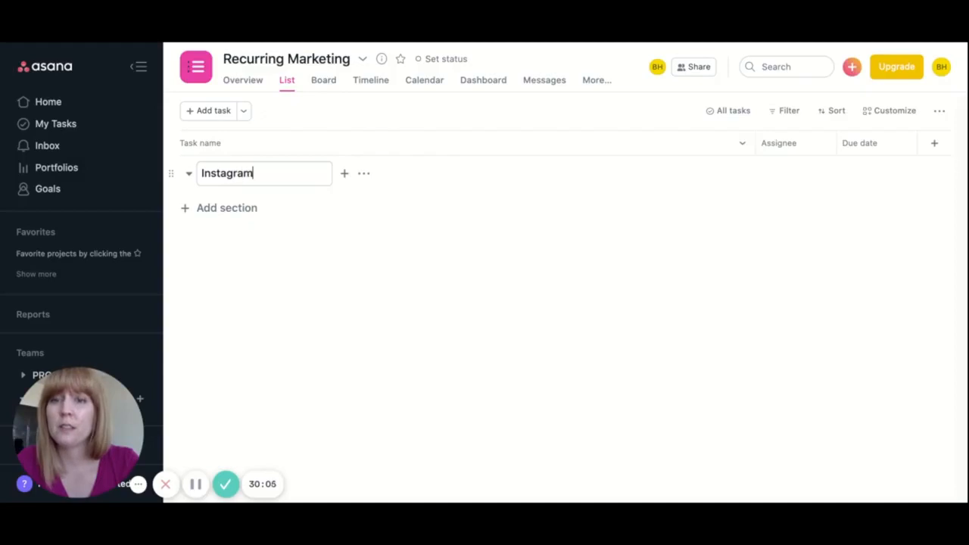
pyautogui.press('Return')
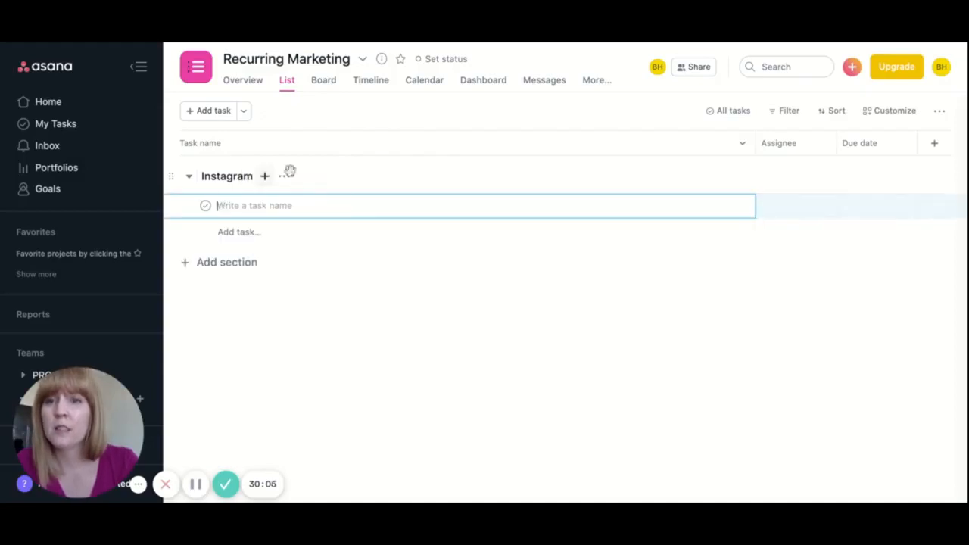
# - Name the first task in the Instagram section "Shoot photos" with its details open
pyautogui.click(347, 210)
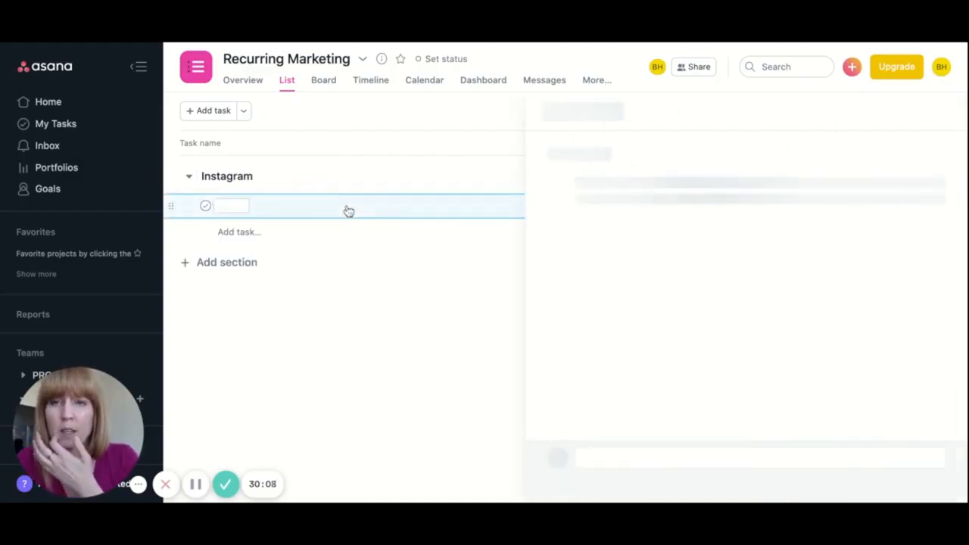
pyautogui.click(241, 205)
pyautogui.write('Shoot photos')
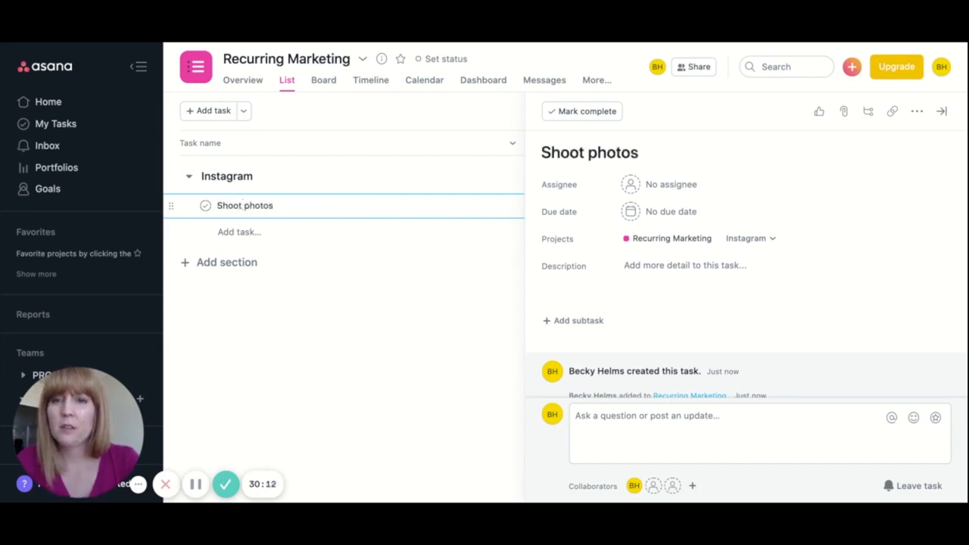
# - Fill in the Shoot photos description with "Shoot photos for the next two weeks. Concentrate on x theme."
pyautogui.click(700, 266)
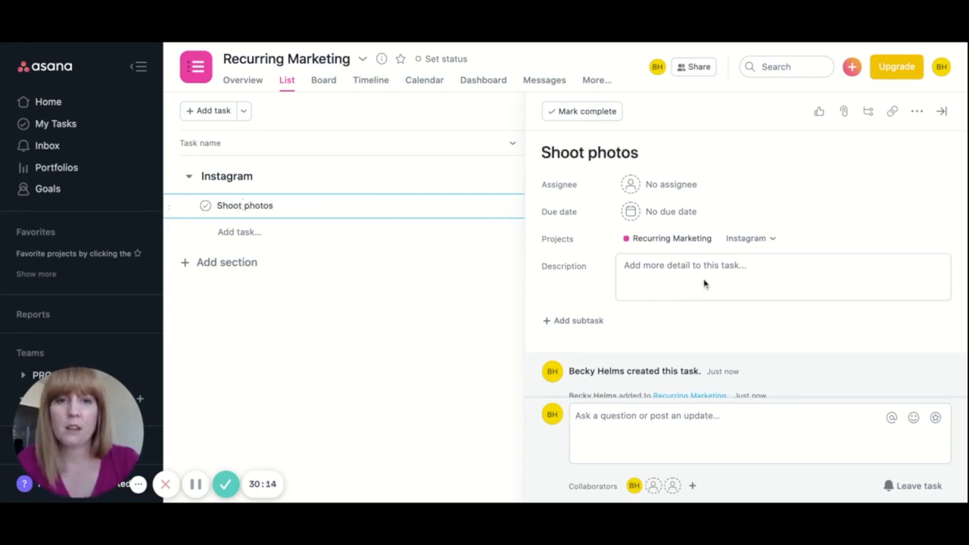
pyautogui.write('Shoo')
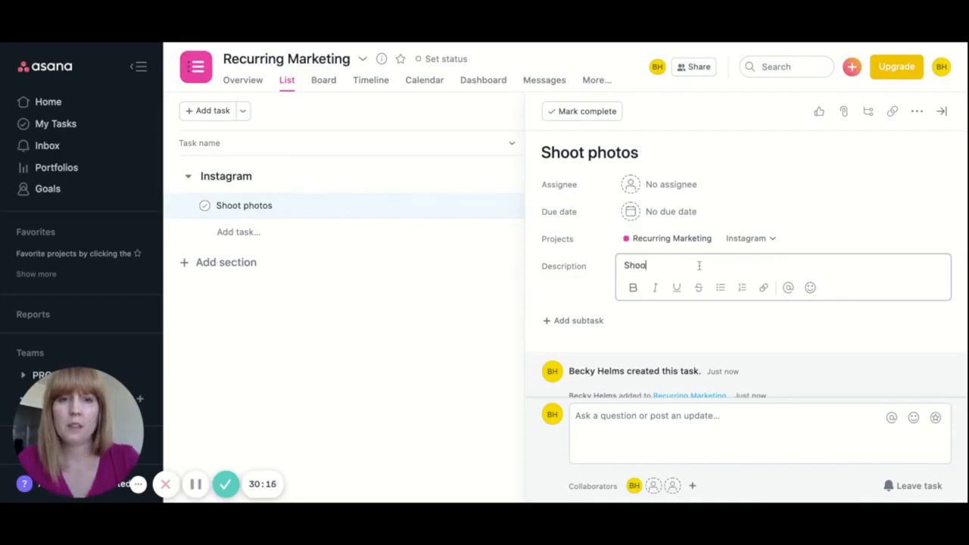
pyautogui.write('t photos for the next two weeks. Concentrat')
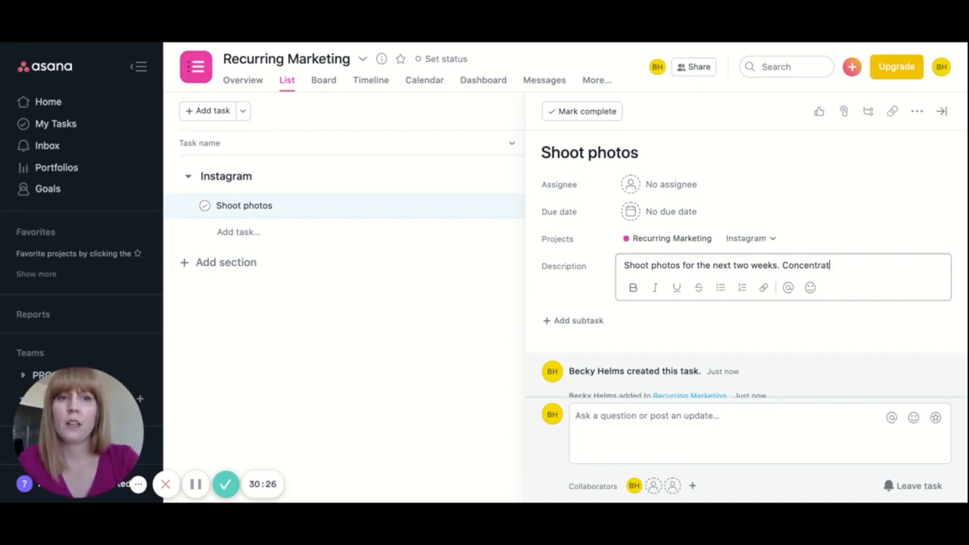
pyautogui.write('on x theme.')
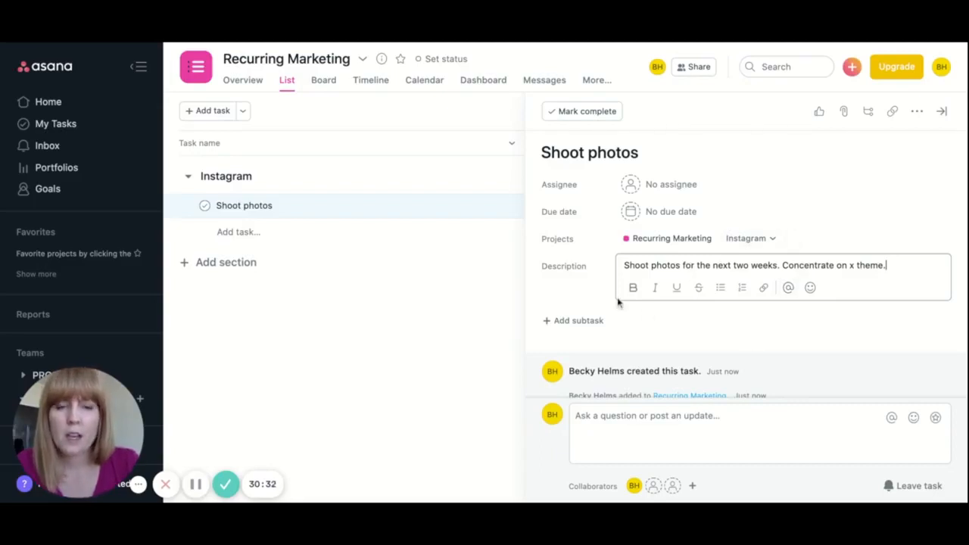
# - Add the subtasks "Shoot", "Edit", "Write captions" and "Schedule" to the Shoot photos task
pyautogui.scroll(-1, 617, 302)
pyautogui.click(569, 301)
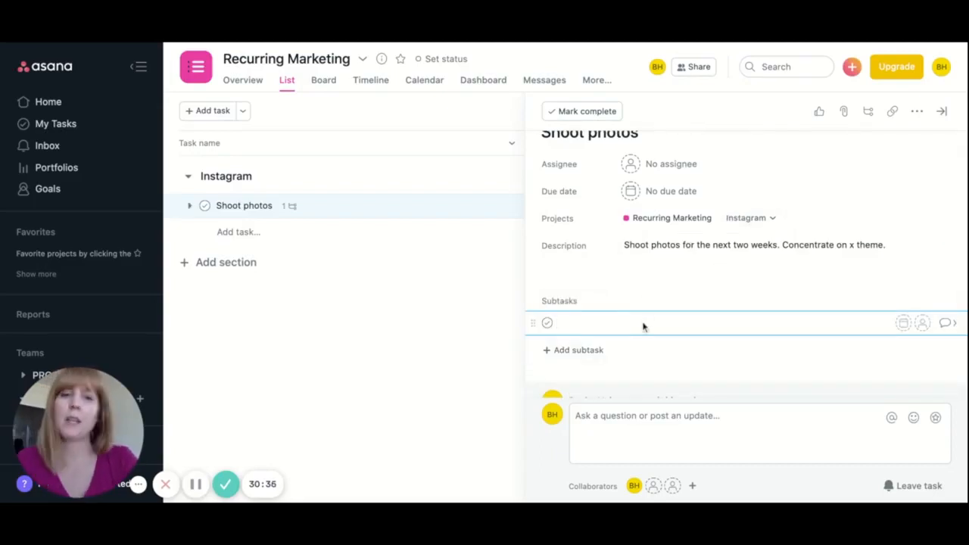
pyautogui.write('Shoot')
pyautogui.press('Return')
pyautogui.write('Edit')
pyautogui.press('Return')
pyautogui.write('Write captions')
pyautogui.press('Return')
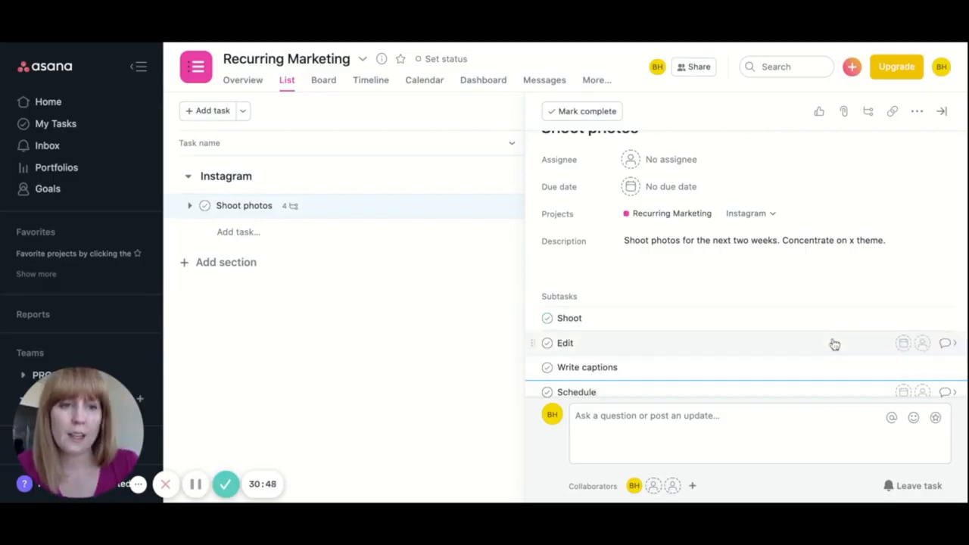
# - Add a task named "Reels" to the Instagram section and open its description for editing
pyautogui.click(284, 236)
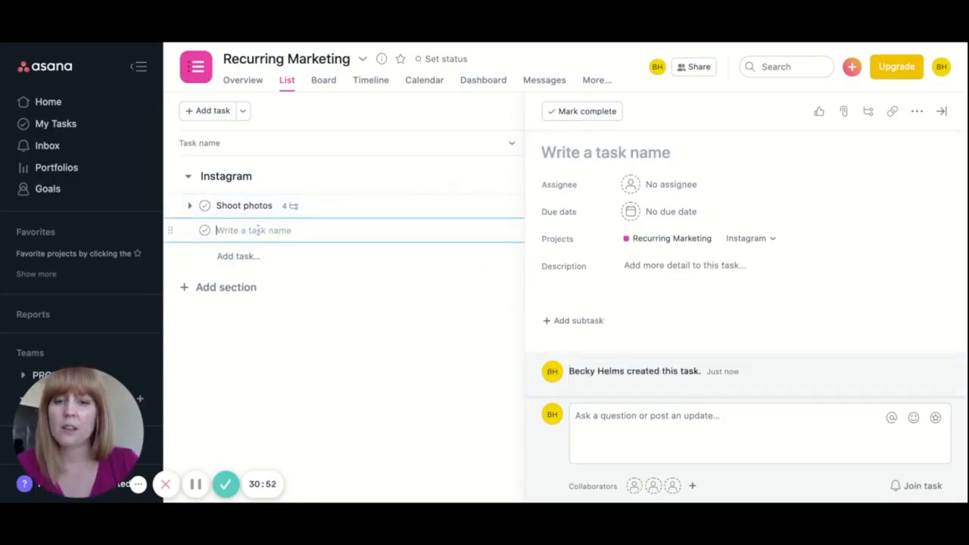
pyautogui.write('Reels')
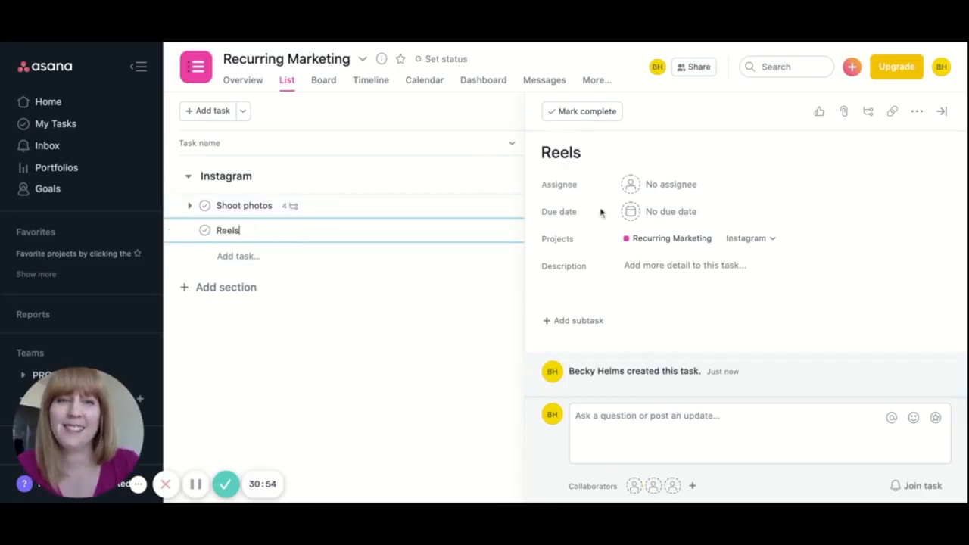
pyautogui.click(353, 236)
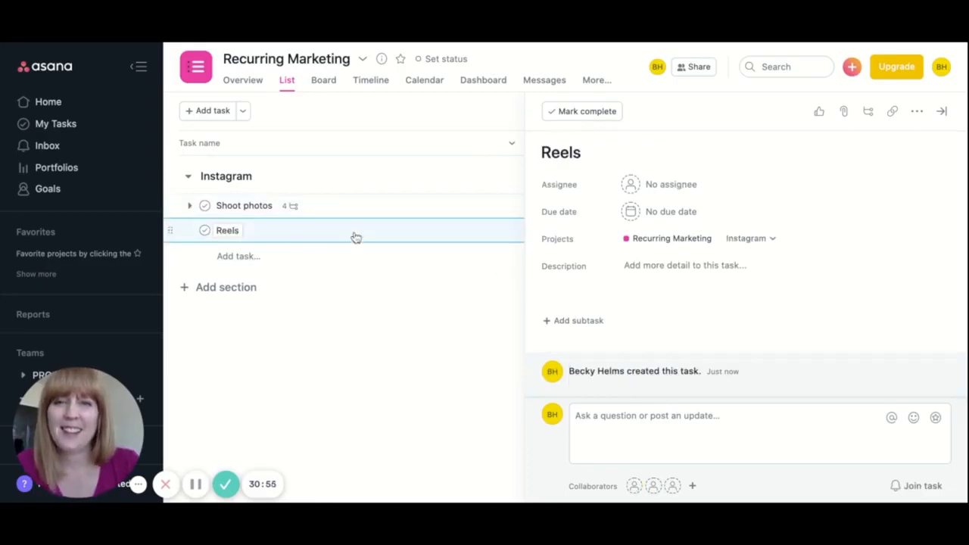
pyautogui.click(678, 268)
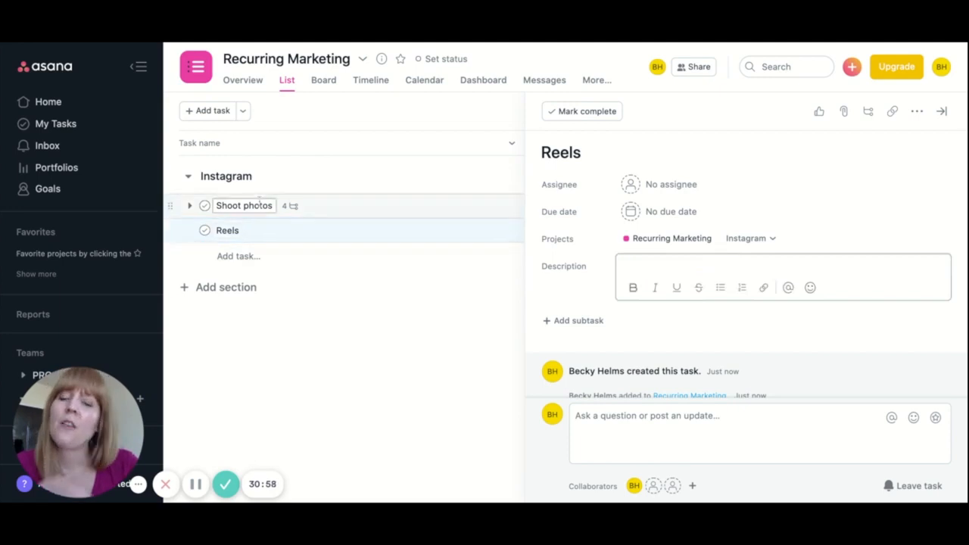
# - Duplicate the Shoot photos task as "Shoot Reels", including its description and subtasks
pyautogui.click(333, 209)
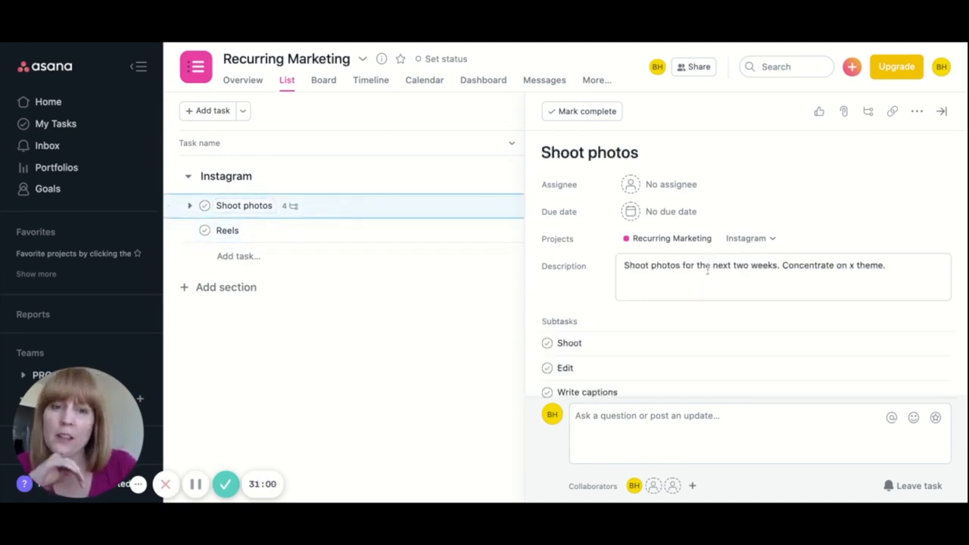
pyautogui.scroll(-1, 681, 368)
pyautogui.scroll(-1, 681, 368)
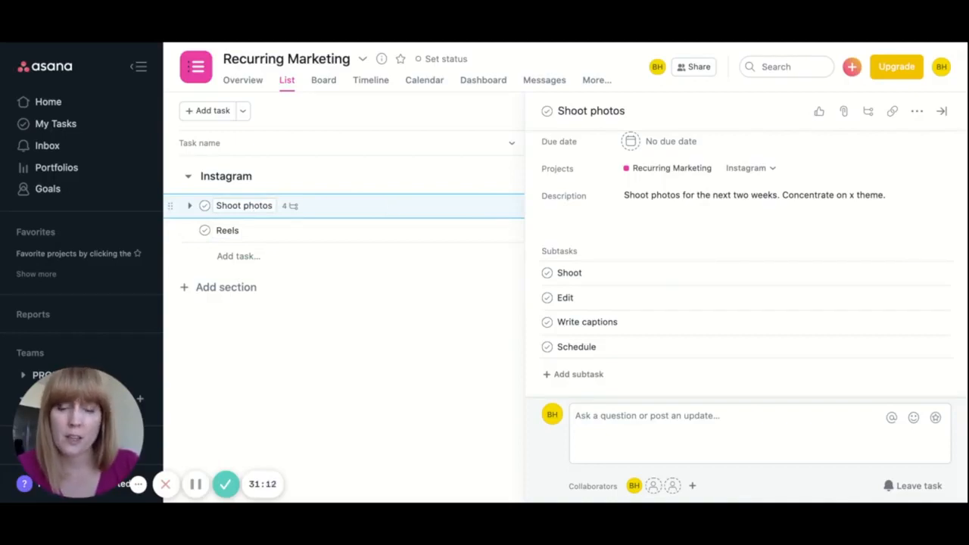
pyautogui.rightClick(388, 205)
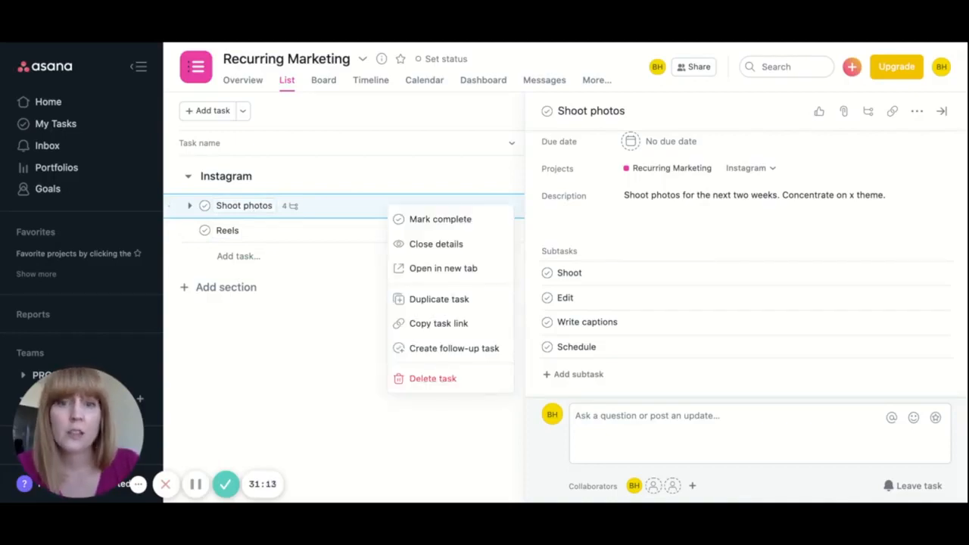
pyautogui.click(428, 299)
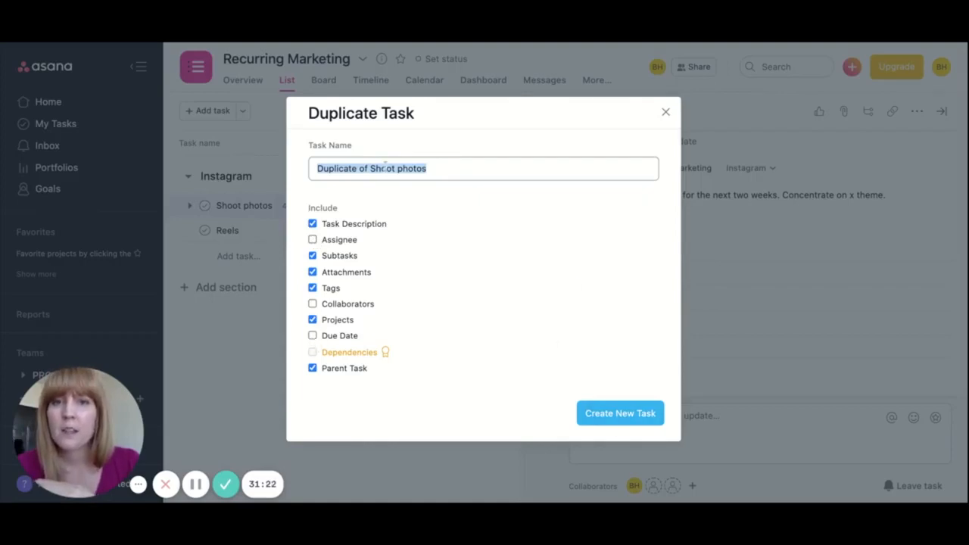
pyautogui.write('Shoot Reels')
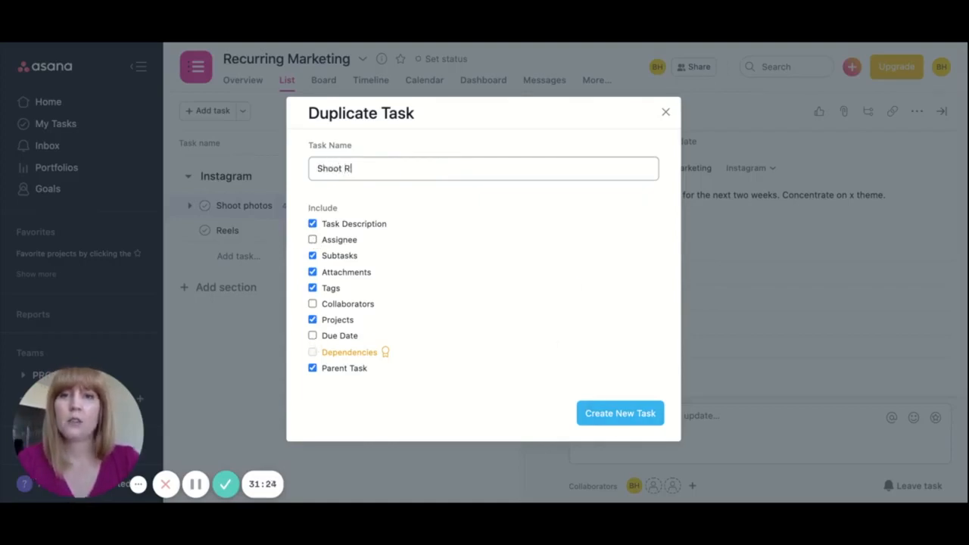
pyautogui.click(620, 413)
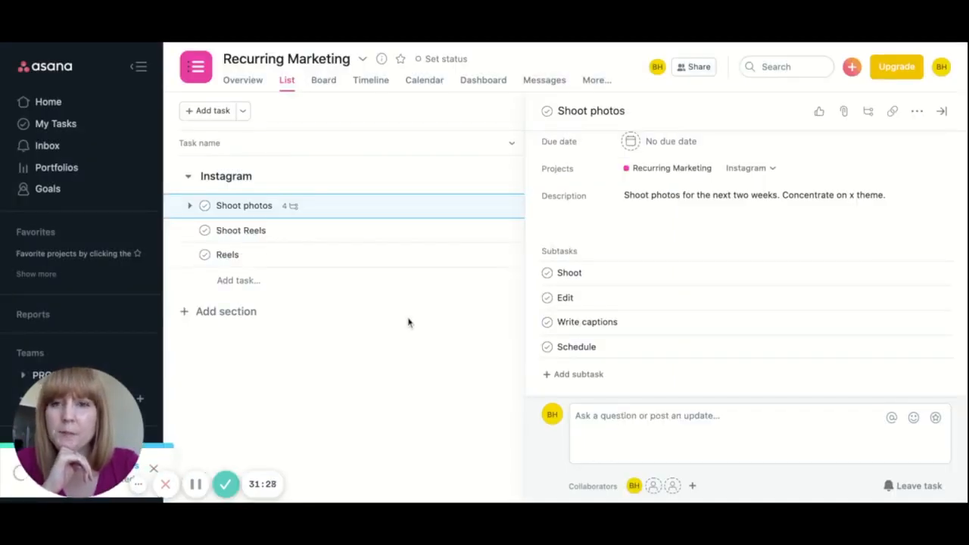
# - Delete the empty Reels task from the Instagram section
pyautogui.rightClick(271, 256)
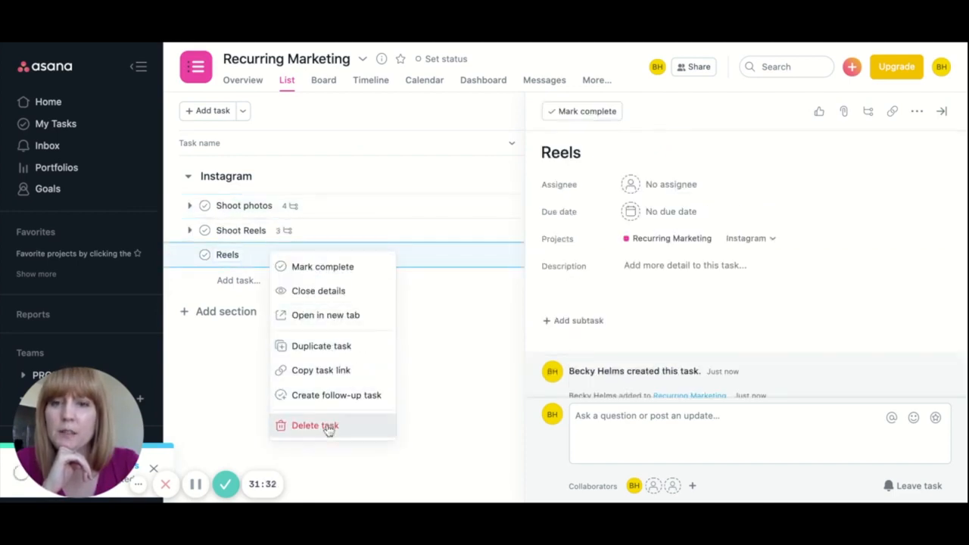
pyautogui.click(328, 425)
# - Replace "photos" with "videos" in the description of the Shoot Reels task
pyautogui.click(365, 234)
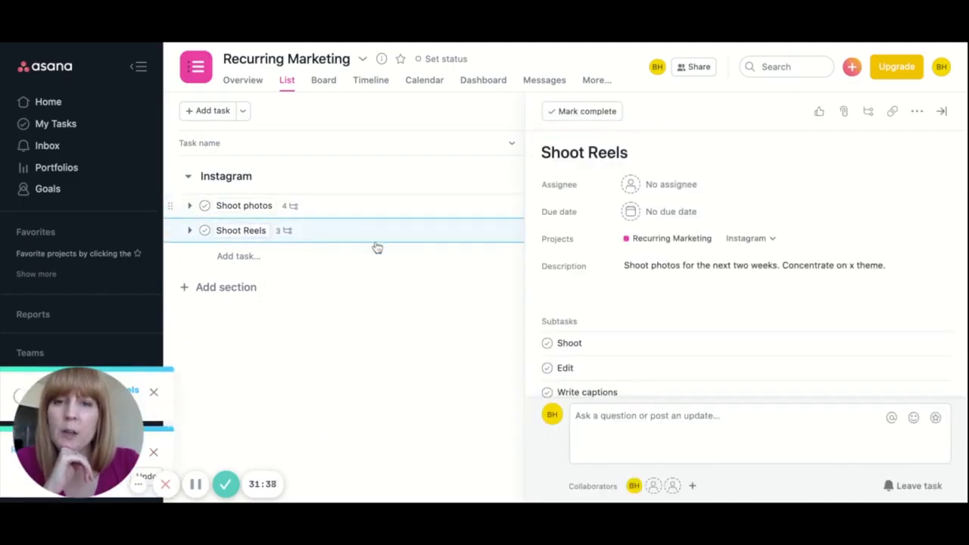
pyautogui.scroll(-3, 663, 341)
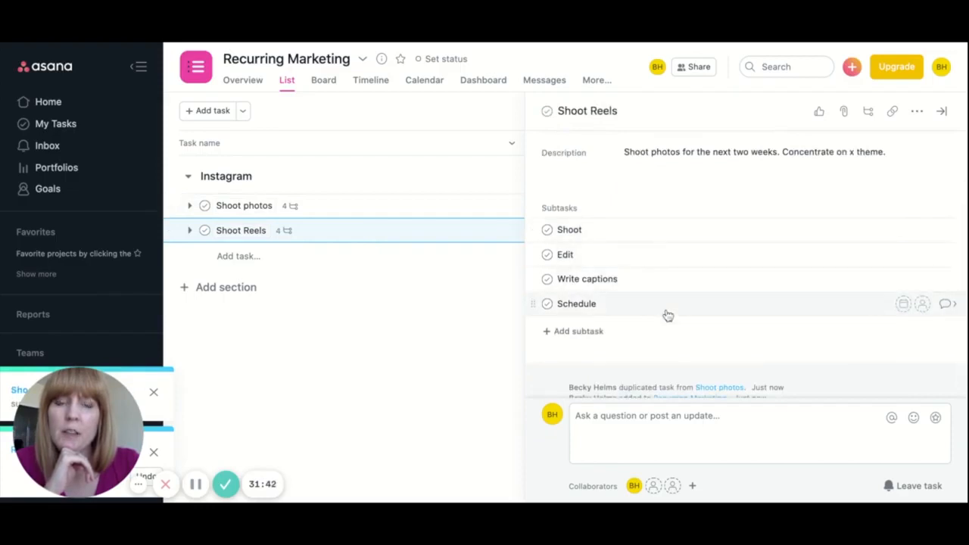
pyautogui.scroll(3, 666, 316)
pyautogui.click(672, 267)
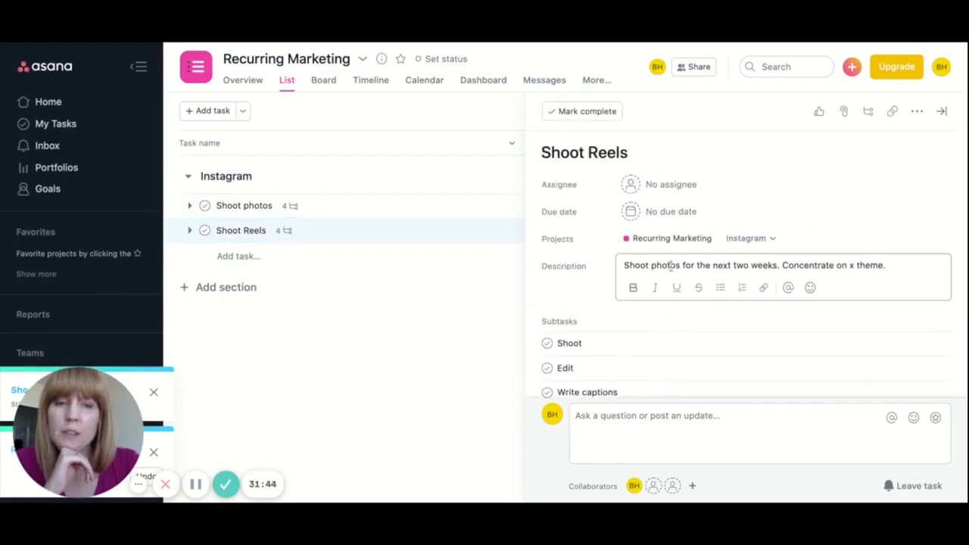
pyautogui.doubleClick(666, 265)
pyautogui.write('videos')
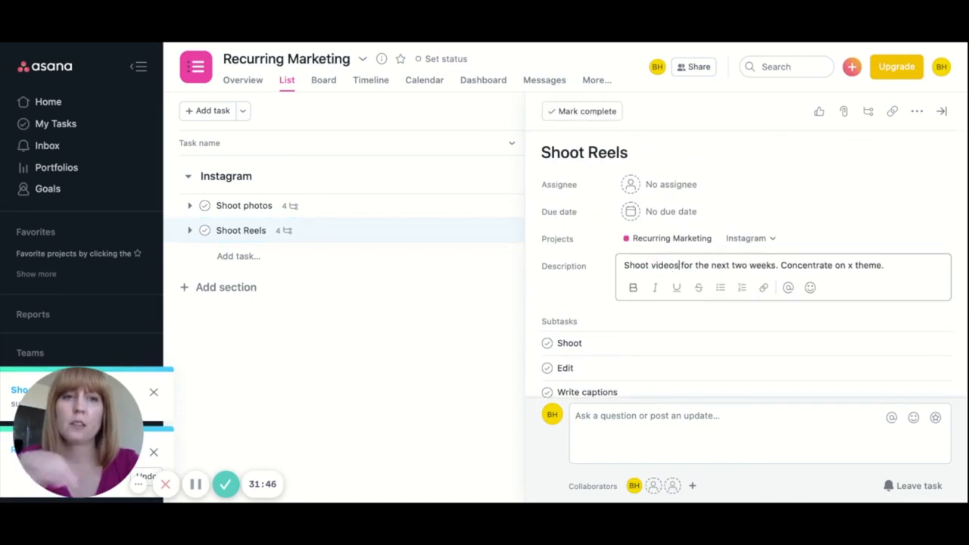
# - Rename the Shoot Reels task as "Shoot reels"
pyautogui.click(255, 231)
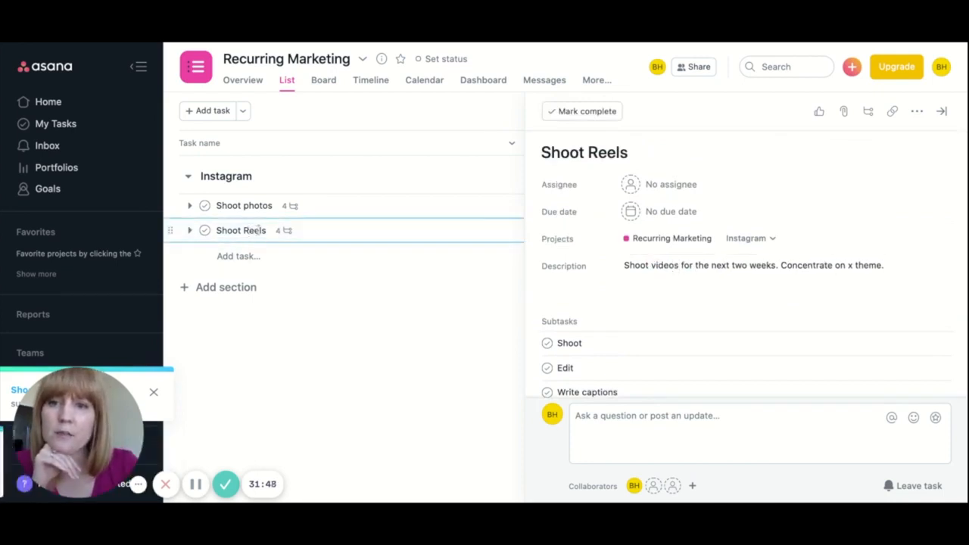
pyautogui.doubleClick(255, 231)
pyautogui.write('vide')
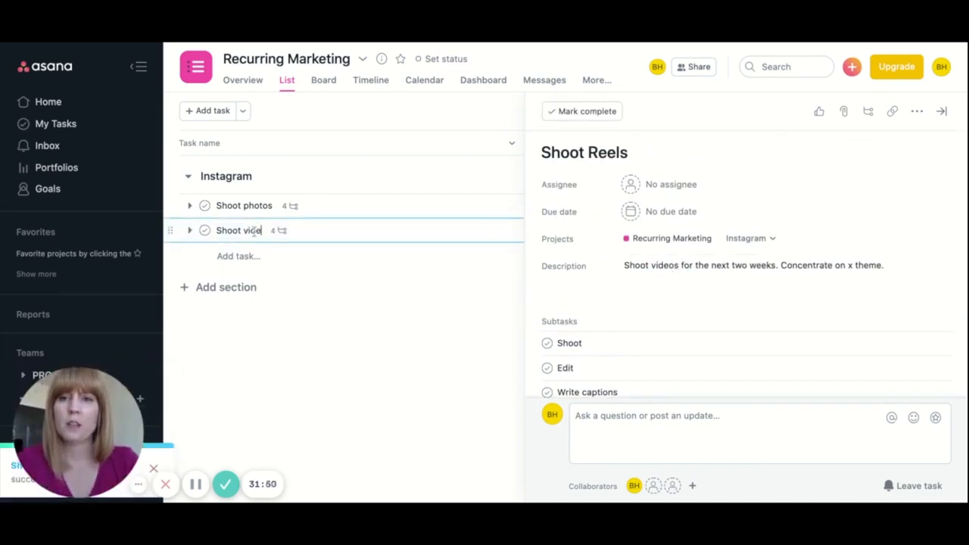
pyautogui.write('o')
pyautogui.press('BackSpace')
pyautogui.press('BackSpace')
pyautogui.press('BackSpace')
pyautogui.press('BackSpace')
pyautogui.press('BackSpace')
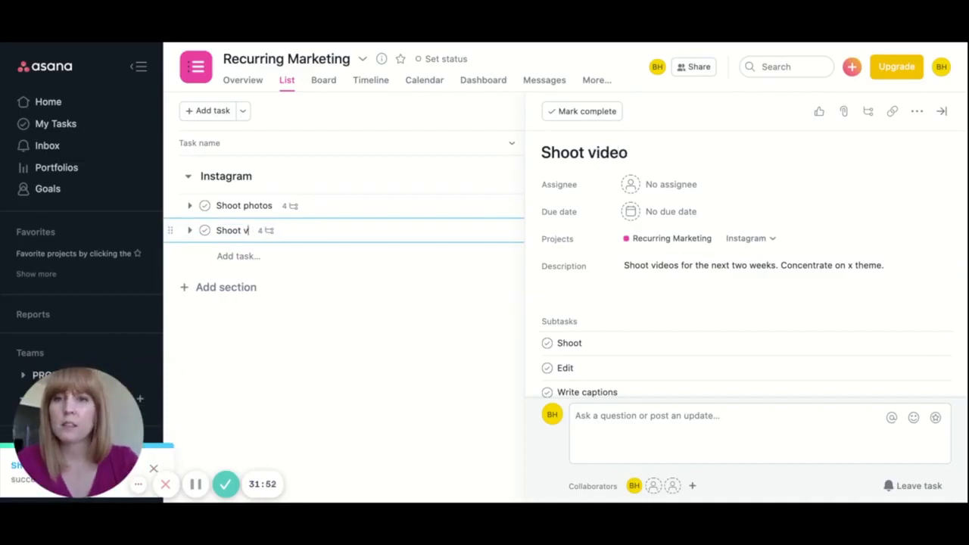
pyautogui.write('reels')
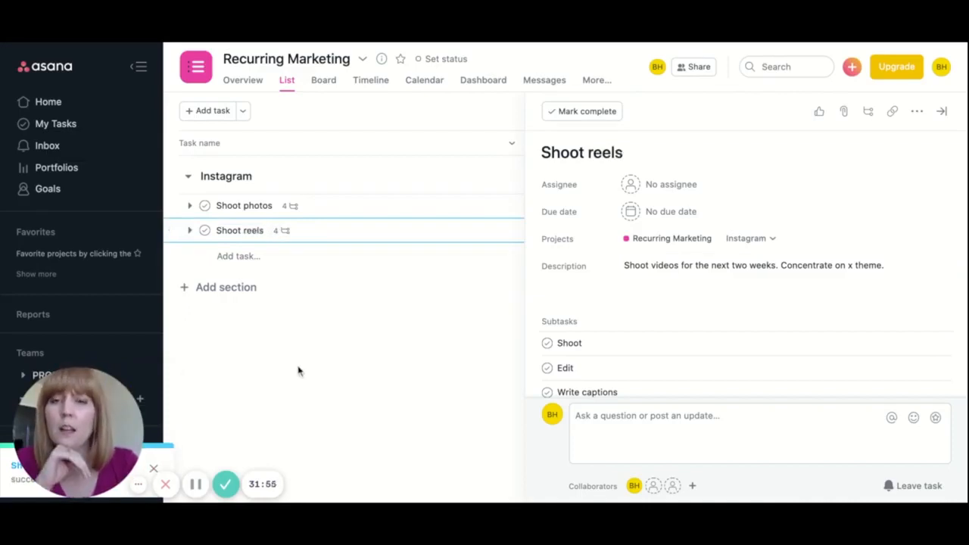
# - Add a section named "TikTok" below the Instagram section
pyautogui.click(213, 288)
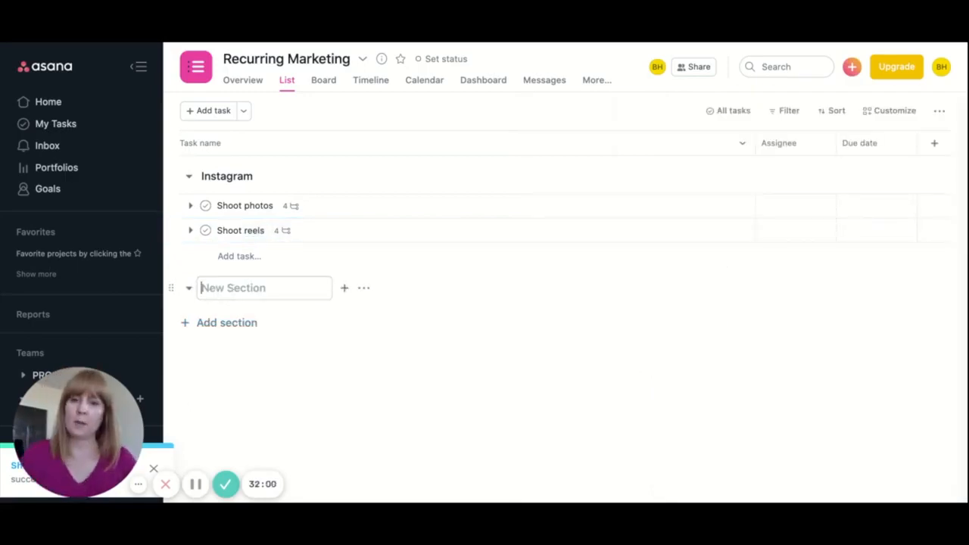
pyautogui.write('TikTok')
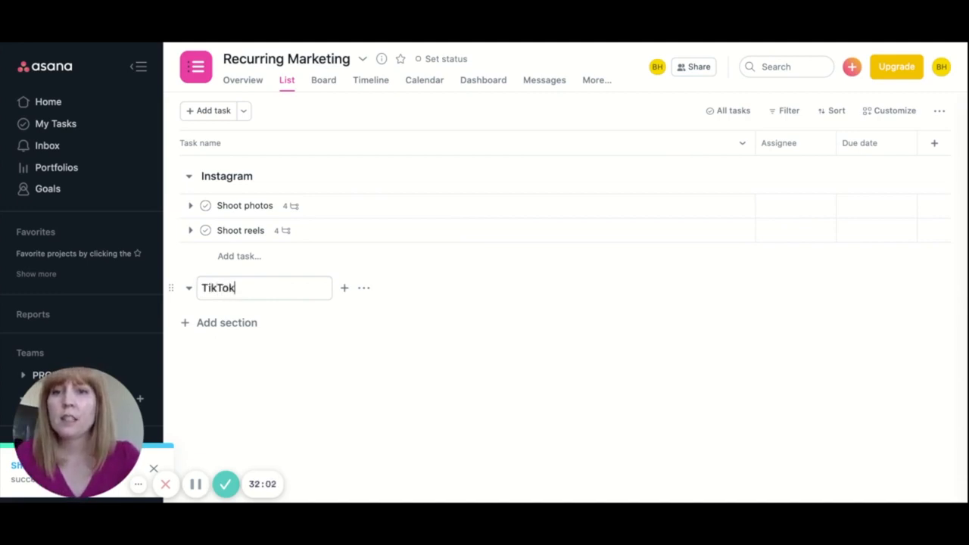
pyautogui.click(257, 364)
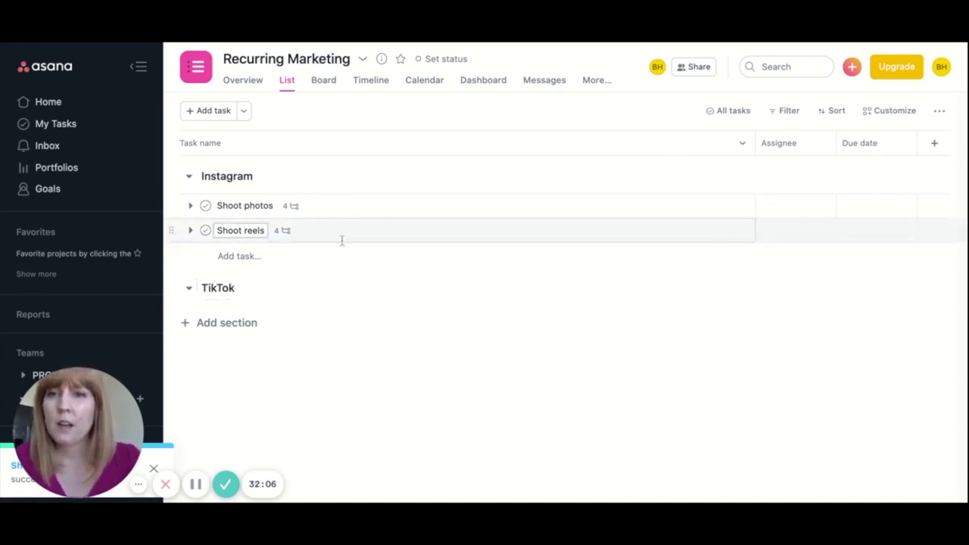
# - Duplicate the Shoot reels task as "shoot tiktoks" with its description and subtasks, and move the copy into the TikTok section
pyautogui.rightClick(349, 239)
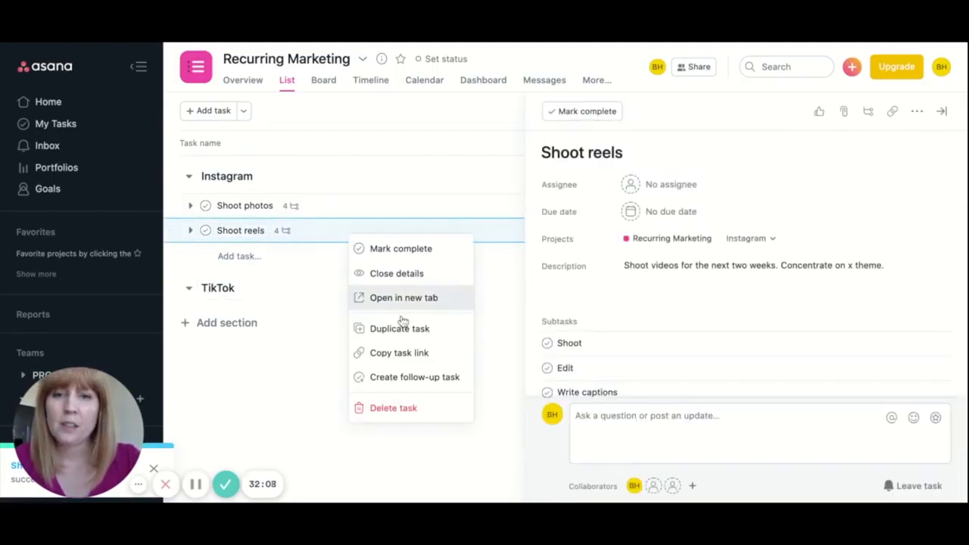
pyautogui.click(401, 330)
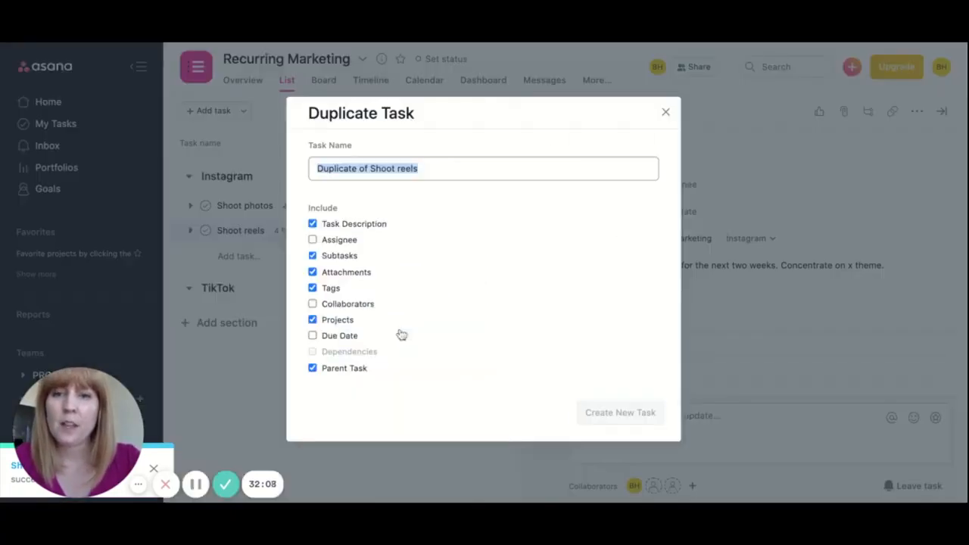
pyautogui.tripleClick(371, 169)
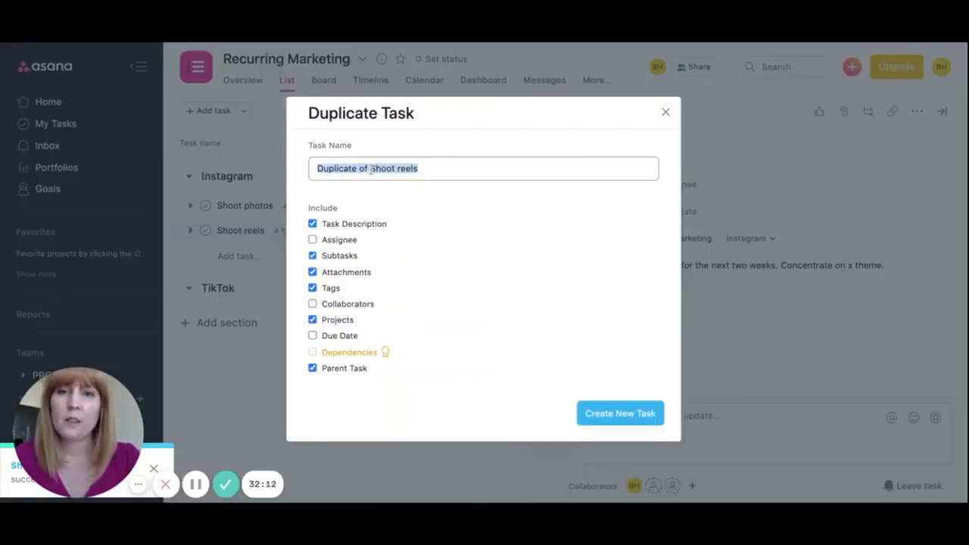
pyautogui.write('shoot tiktoks')
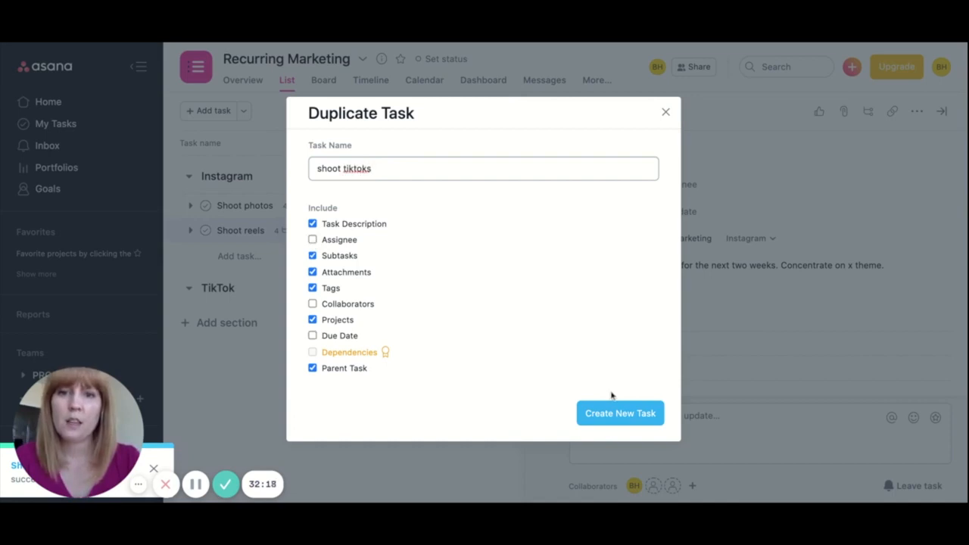
pyautogui.click(618, 421)
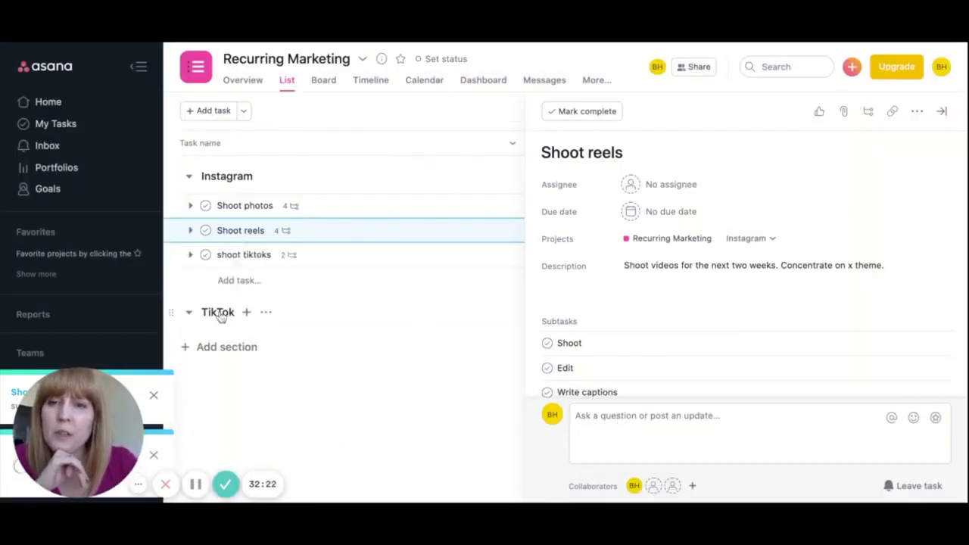
pyautogui.moveTo(173, 254); pyautogui.dragTo(174, 331)
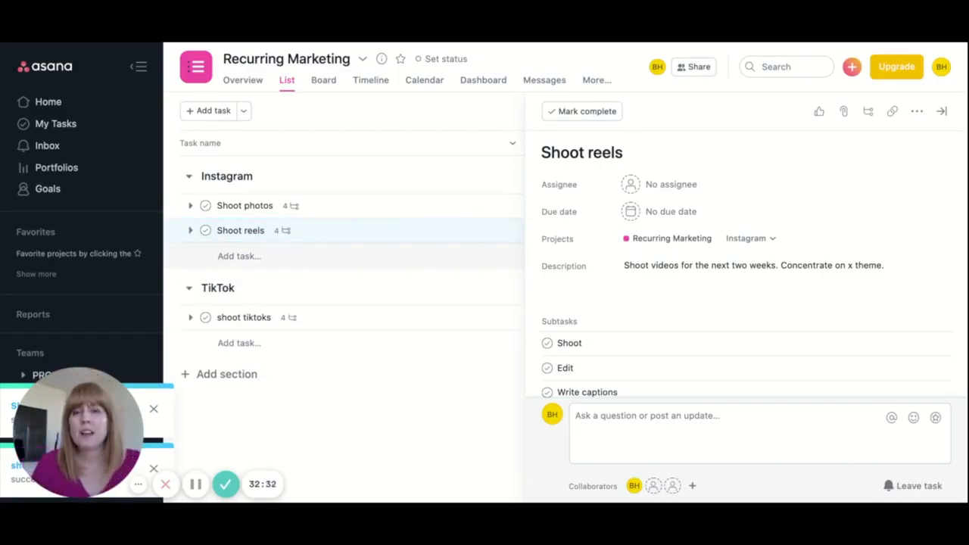
# - Add a section named "YouTube" below the TikTok section
pyautogui.click(239, 376)
pyautogui.write('YouTube')
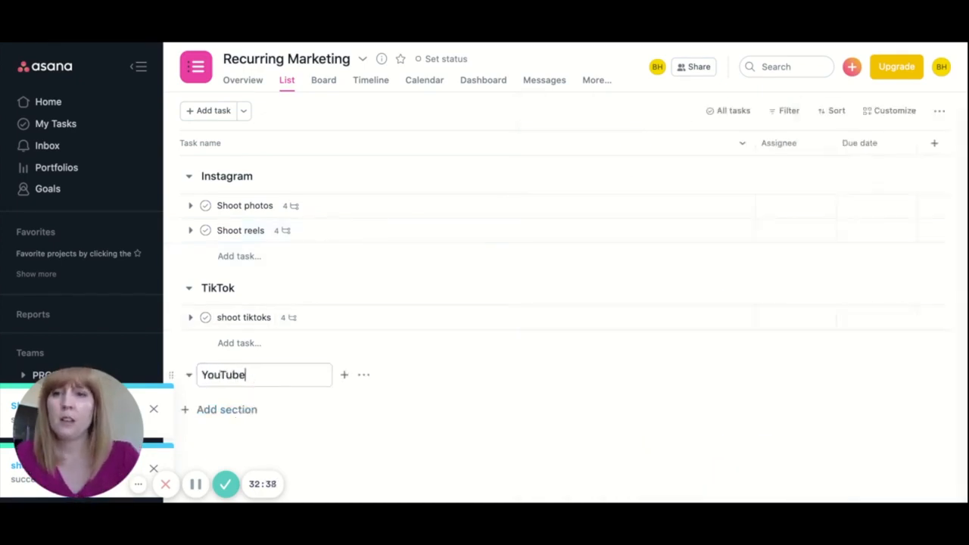
# - Add a task named "Plan content" to the YouTube section
pyautogui.click(345, 378)
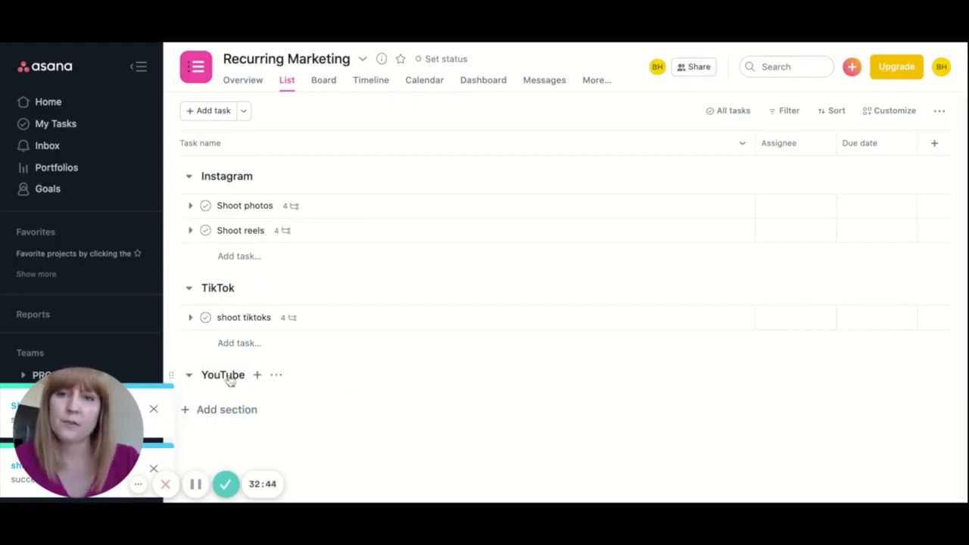
pyautogui.click(257, 378)
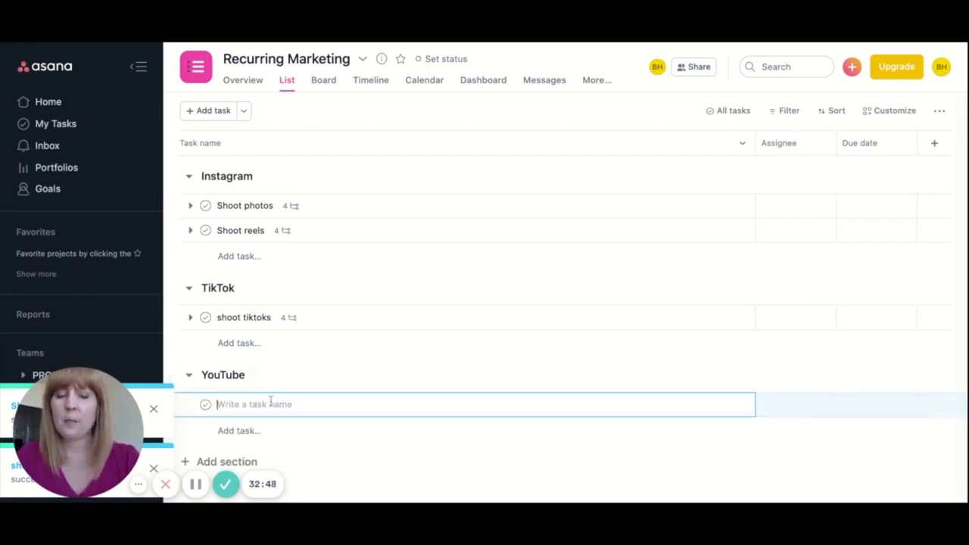
pyautogui.write('Film')
pyautogui.press('BackSpace')
pyautogui.press('BackSpace')
pyautogui.press('BackSpace')
pyautogui.press('BackSpace')
pyautogui.write('Plan')
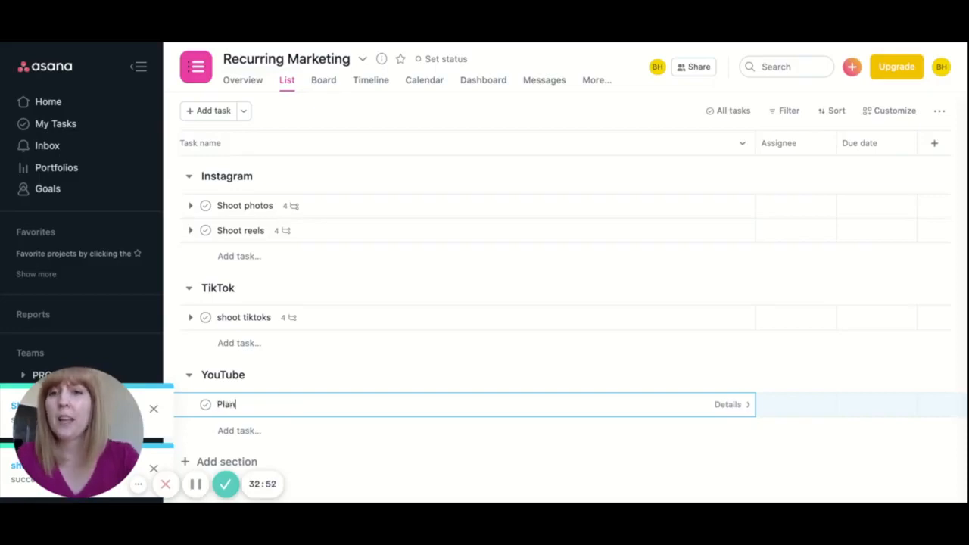
pyautogui.write(' content')
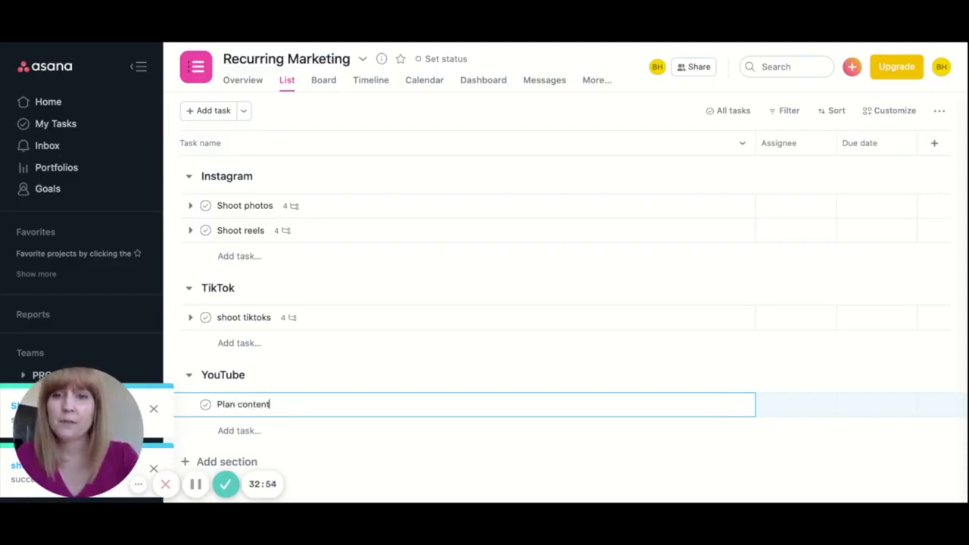
pyautogui.press('Return')
# - Add the tasks "Shoot videos" and "Edit videos" below Plan content in the YouTube section
pyautogui.write('S')
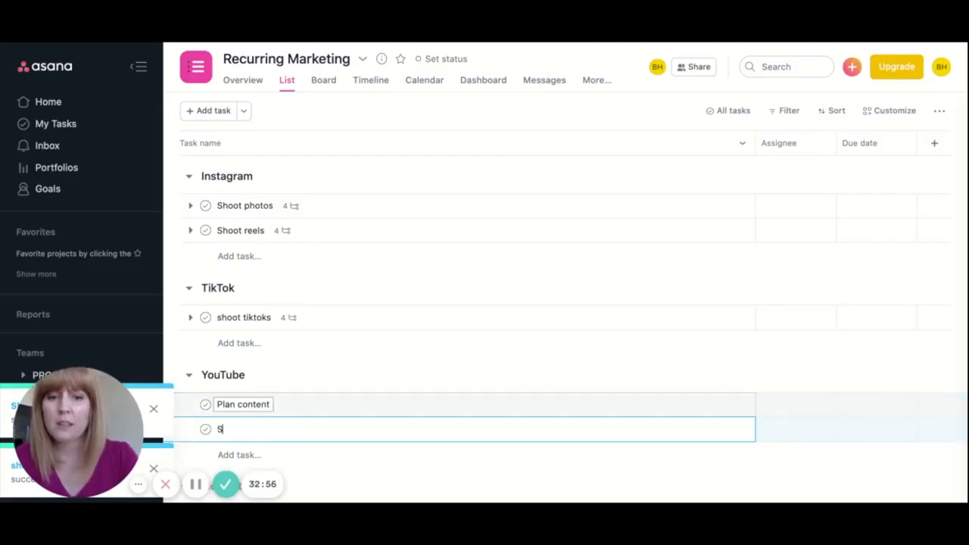
pyautogui.write('hoot videos')
pyautogui.press('Return')
pyautogui.write('Edit vi')
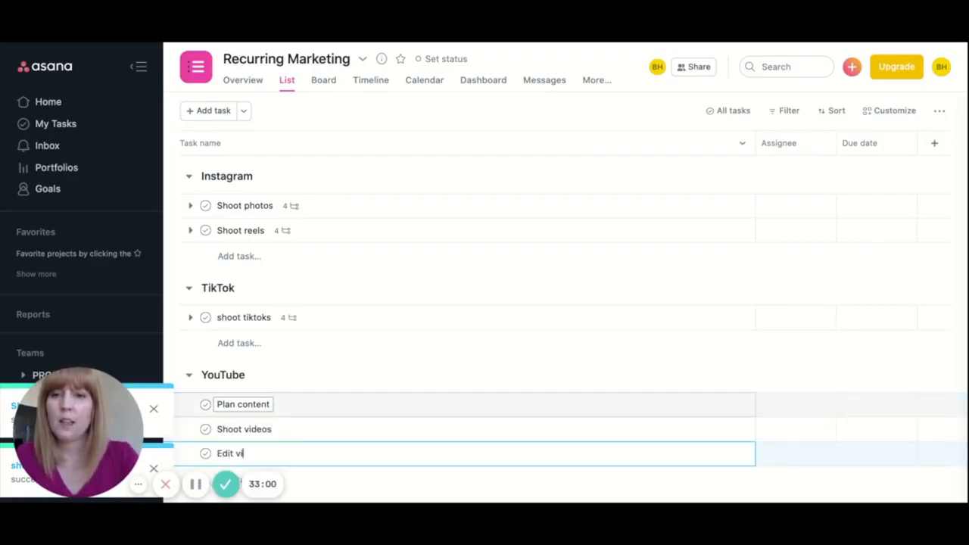
pyautogui.write('deos')
pyautogui.press('Return')
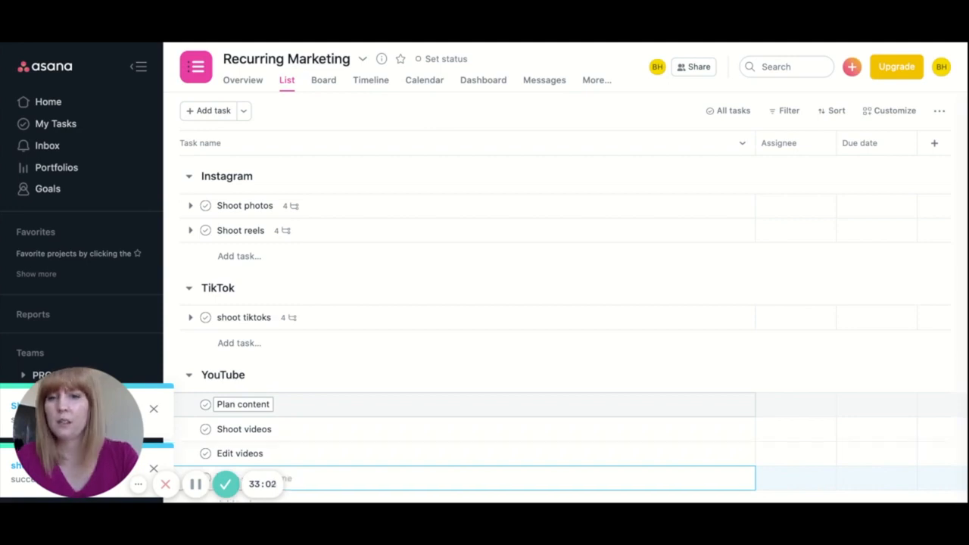
# - Add the tasks "Write descriptions" and "Create IG posts" below Edit videos in the YouTube section
pyautogui.scroll(-1, 397, 346)
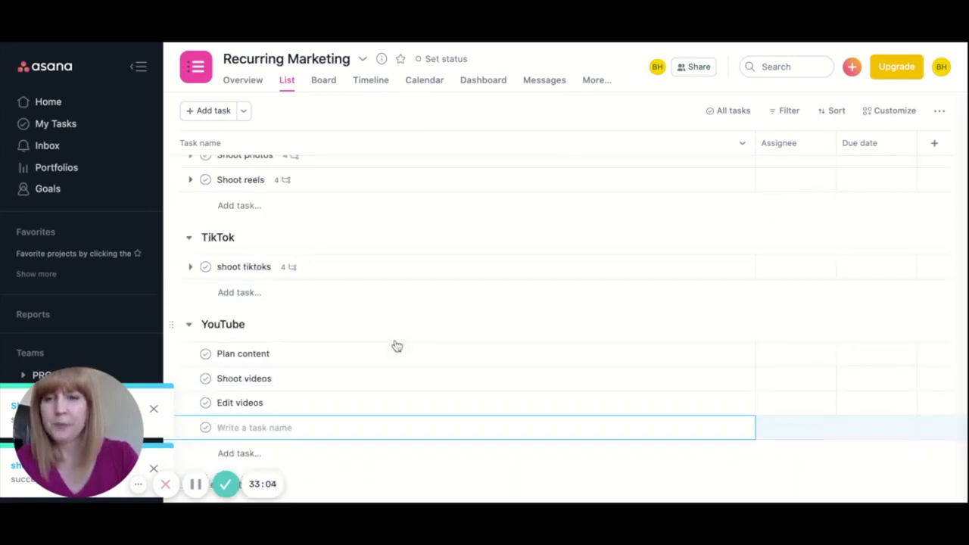
pyautogui.write('Write descriptions')
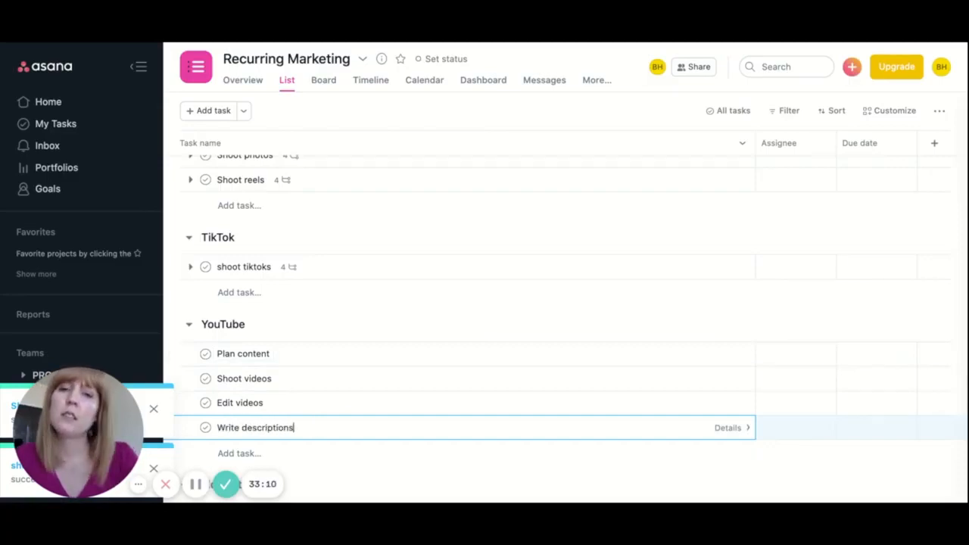
pyautogui.press('Return')
pyautogui.write('Cre')
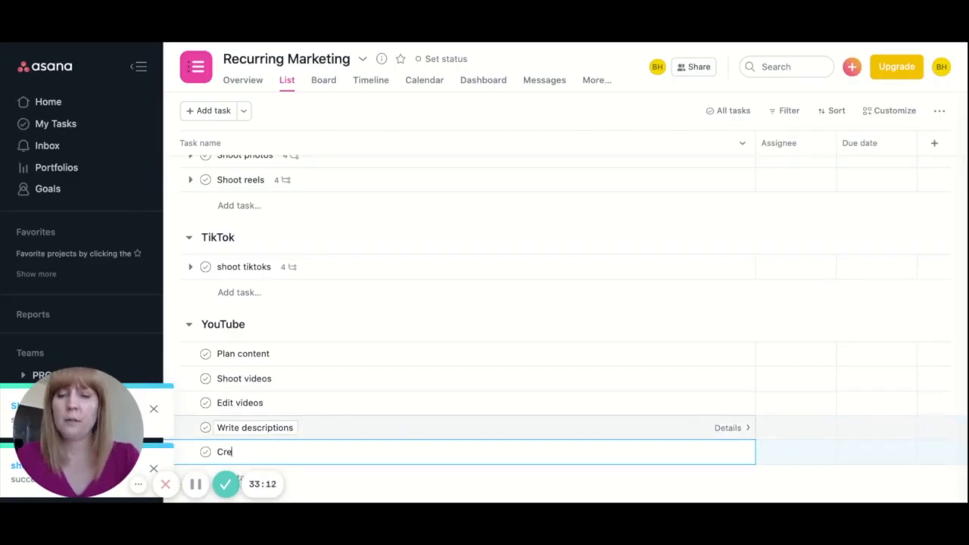
pyautogui.write('ate I')
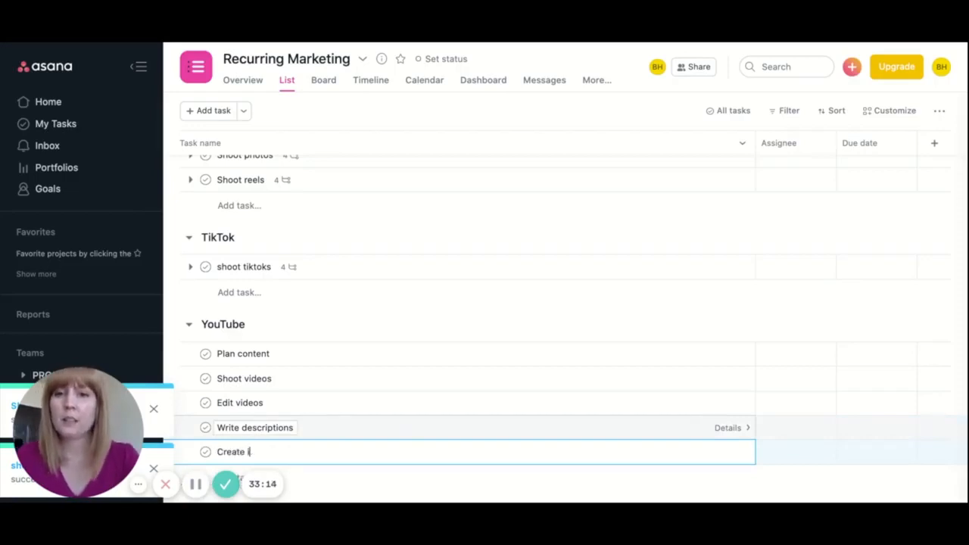
pyautogui.write('G posts')
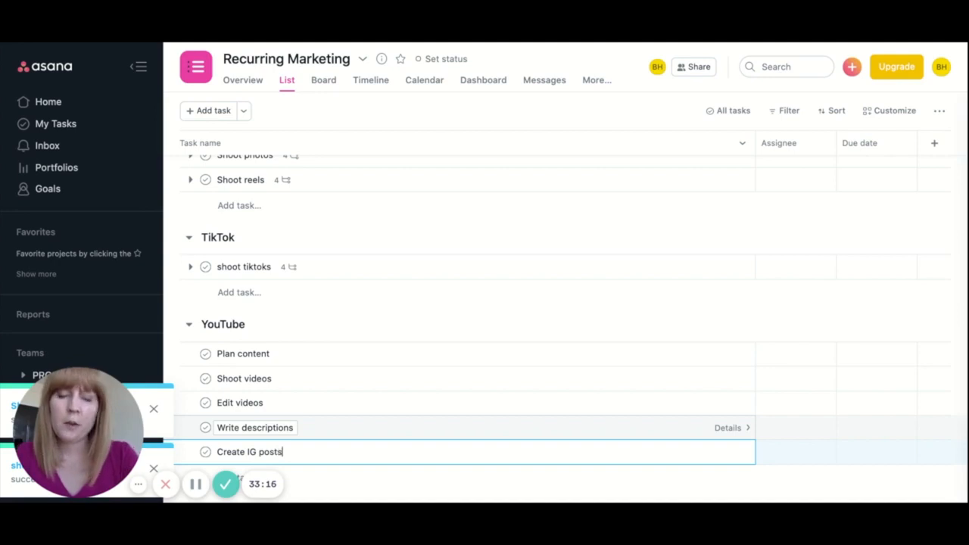
pyautogui.press('Return')
# - Add the tasks "Create blog post" and "Schedule video" at the end of the YouTube section
pyautogui.write('Create blog post')
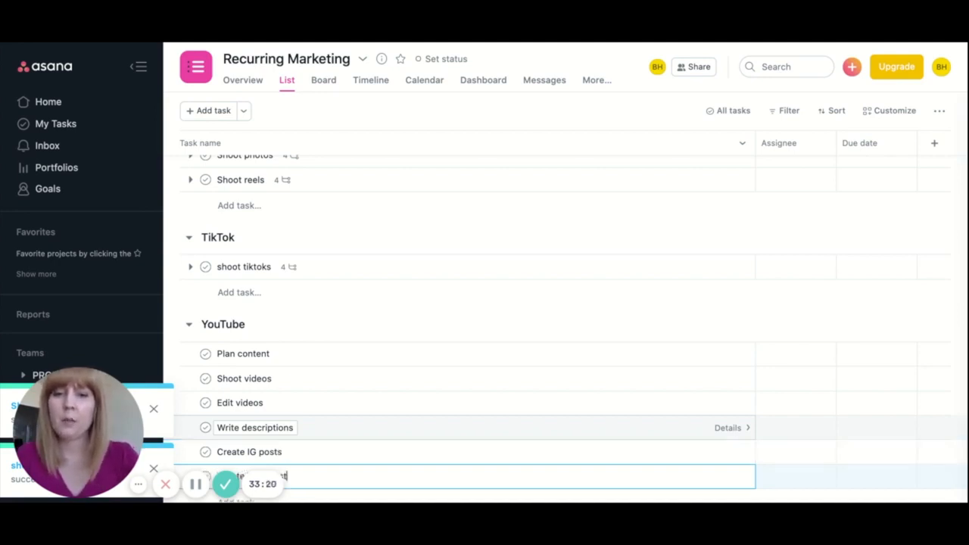
pyautogui.press('Return')
pyautogui.write('Schedule')
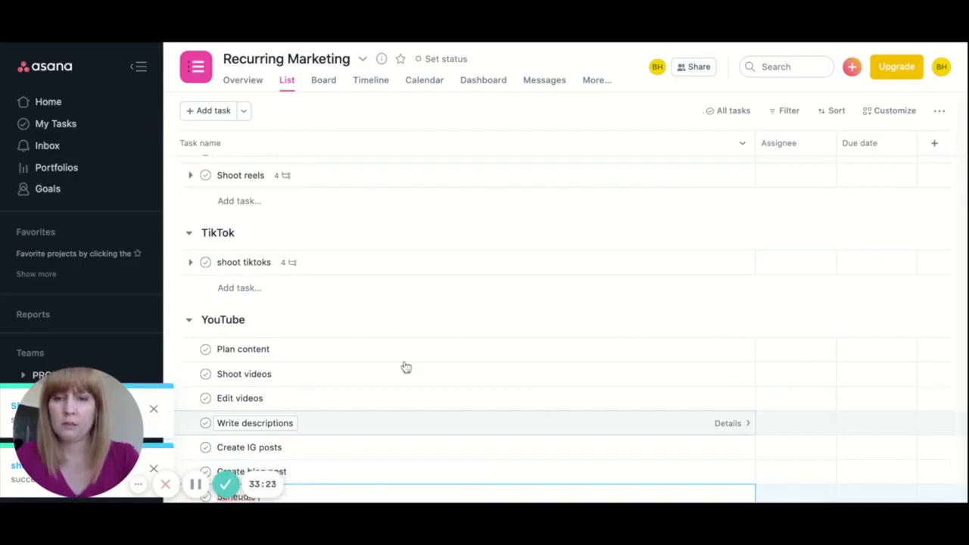
pyautogui.scroll(-2, 404, 367)
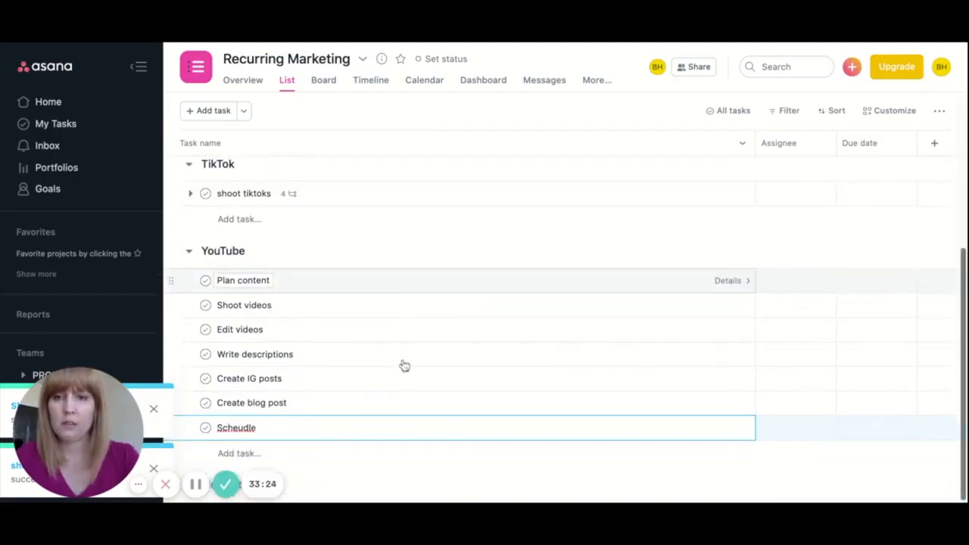
pyautogui.press('BackSpace')
pyautogui.press('BackSpace')
pyautogui.press('BackSpace')
pyautogui.press('BackSpace')
pyautogui.press('BackSpace')
pyautogui.press('BackSpace')
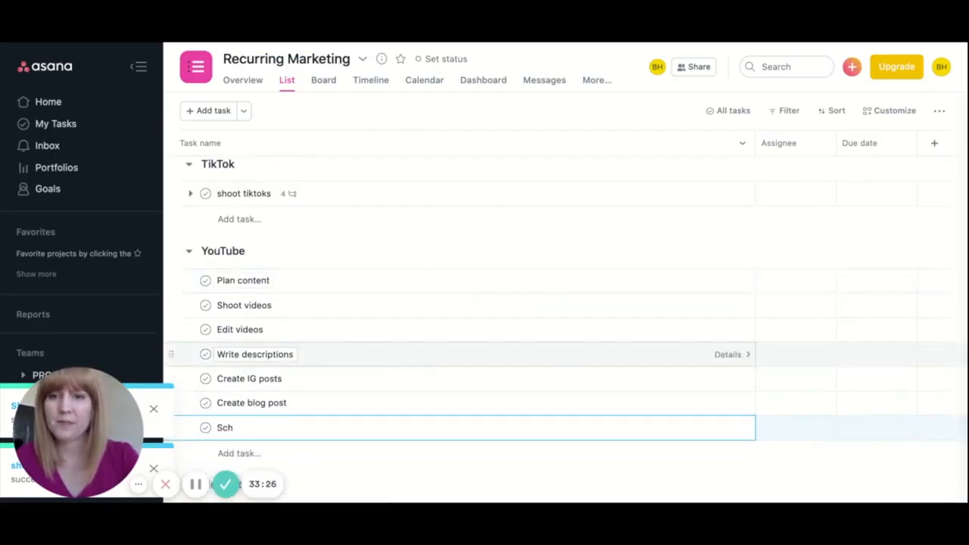
pyautogui.write('edule vid')
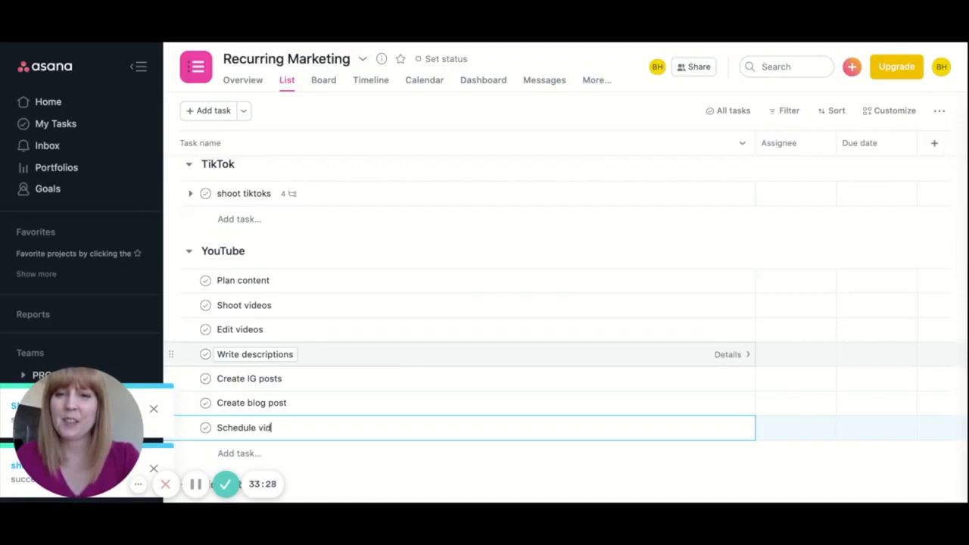
pyautogui.write('eo')
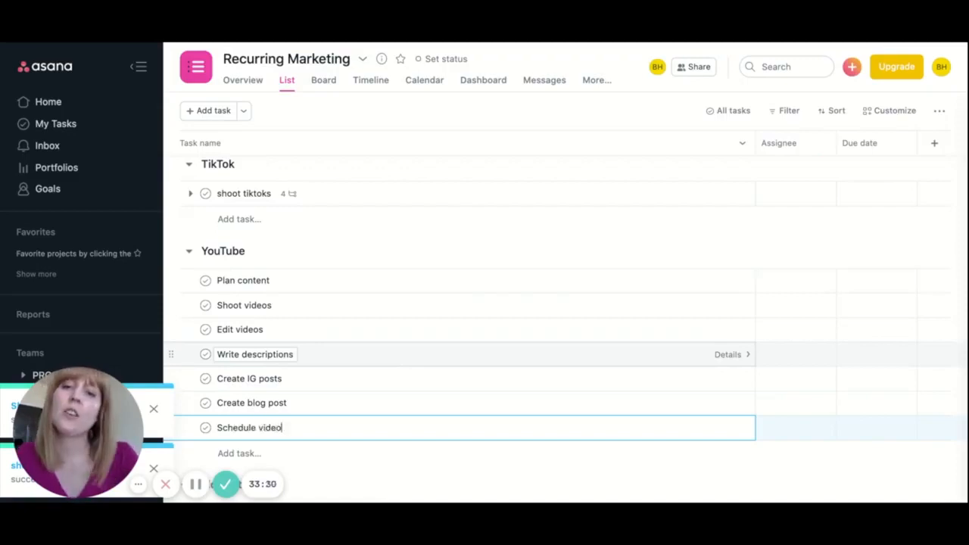
pyautogui.press('Return')
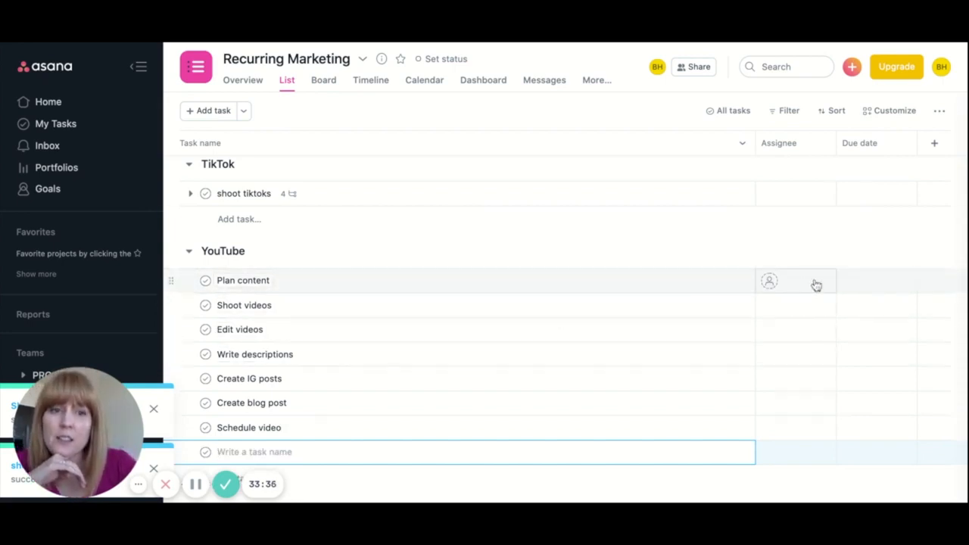
# - Set the due date of Plan content to February 8, 2021 and of Shoot videos to February 9, 2021
pyautogui.click(852, 283)
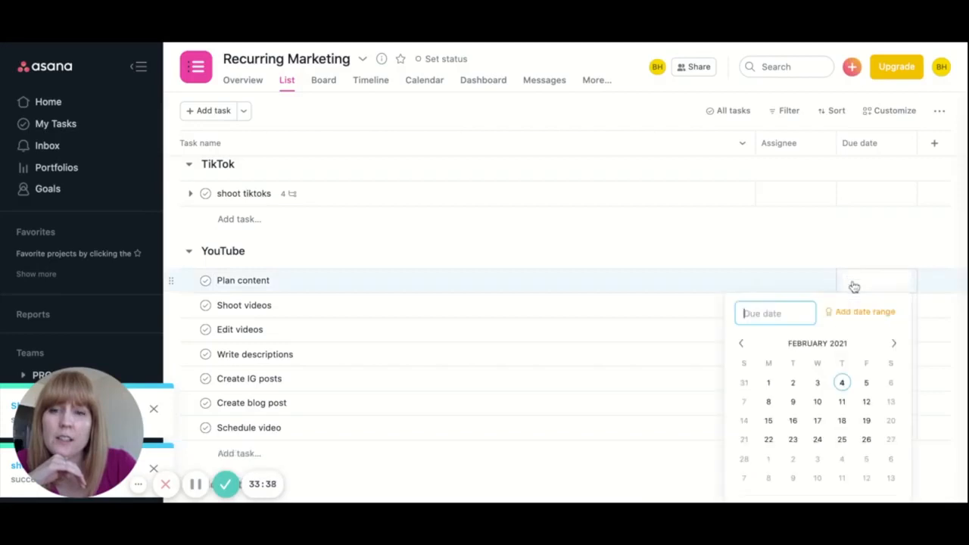
pyautogui.click(769, 402)
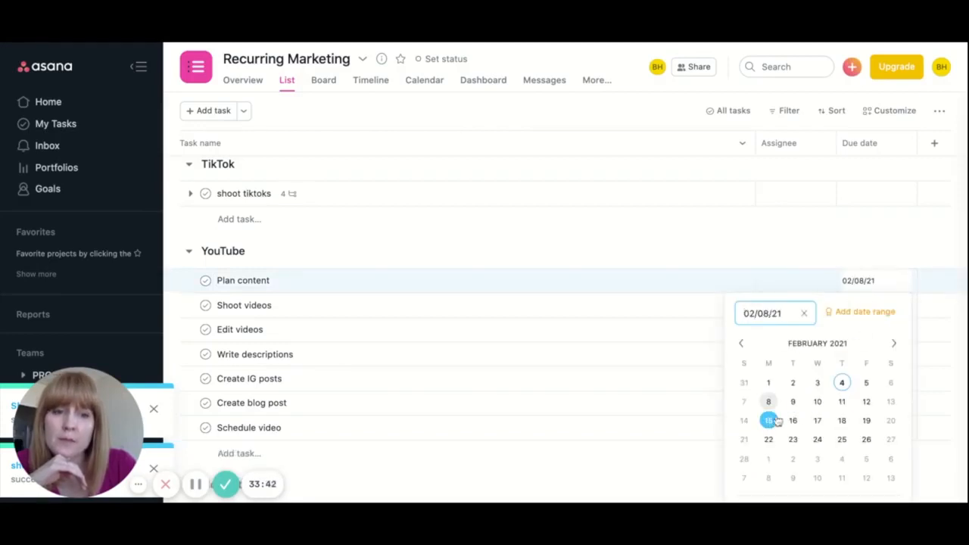
pyautogui.click(885, 279)
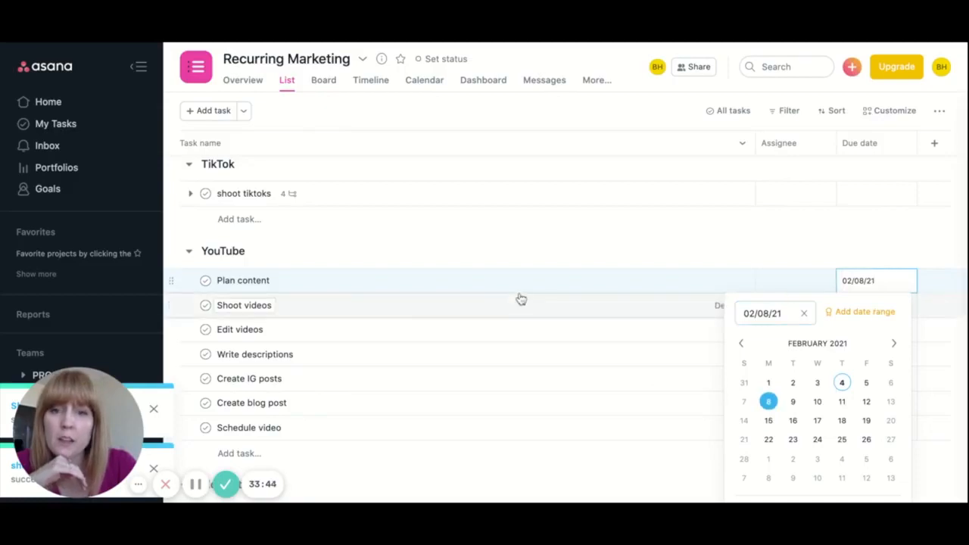
pyautogui.click(688, 307)
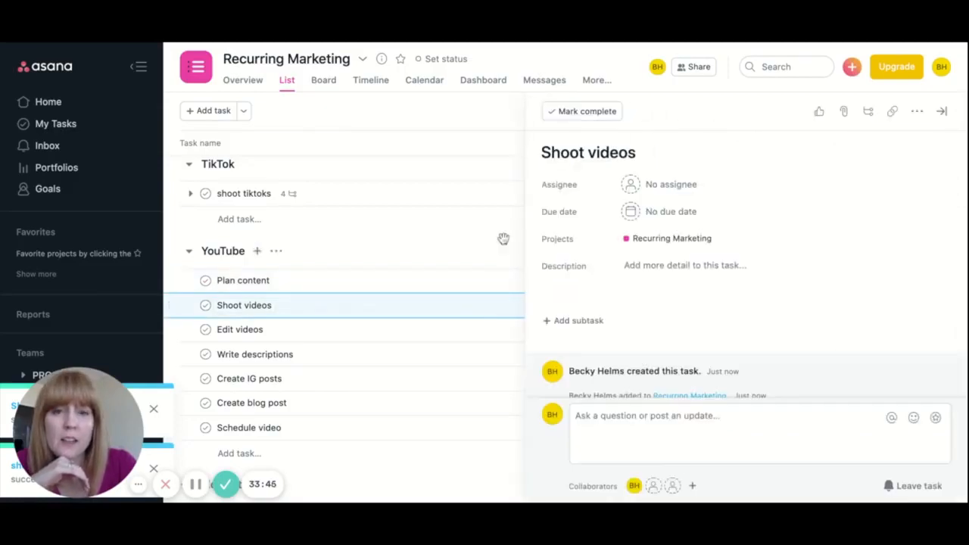
pyautogui.click(941, 112)
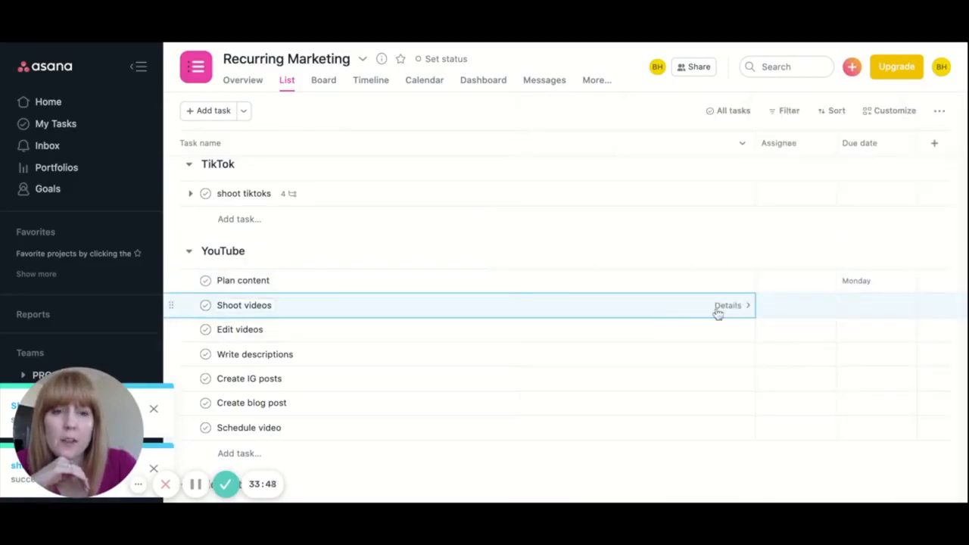
pyautogui.click(854, 311)
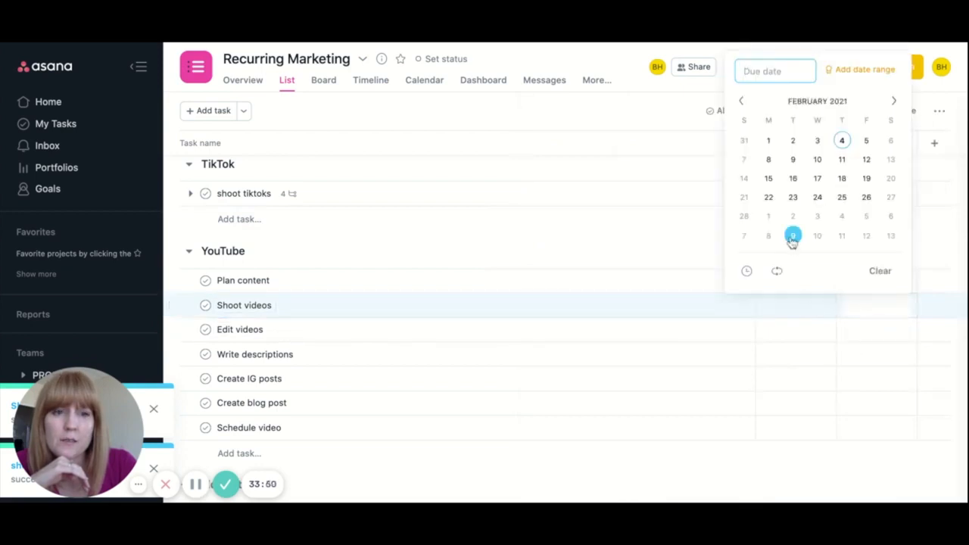
pyautogui.click(793, 158)
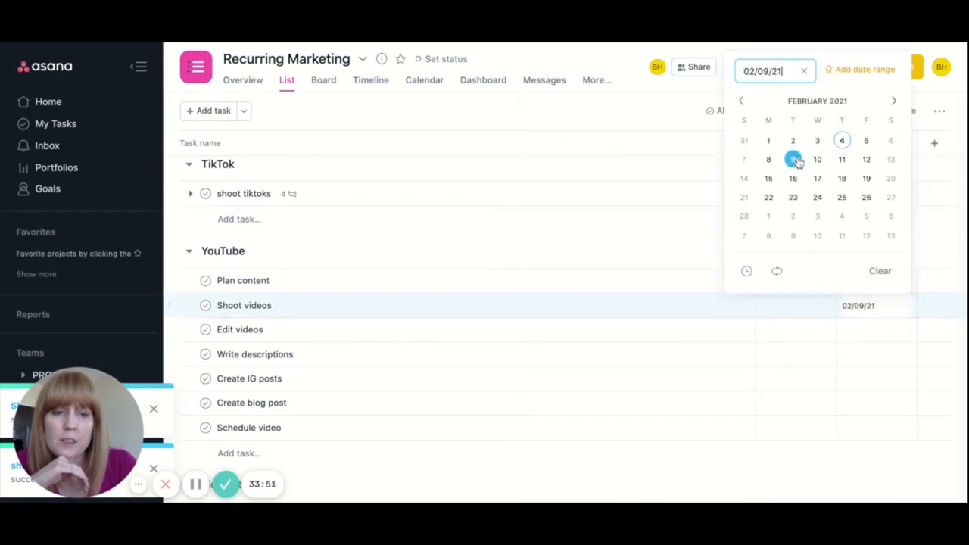
# - Set the due dates of the Edit videos and Write descriptions tasks to February 10, 2021
pyautogui.click(853, 331)
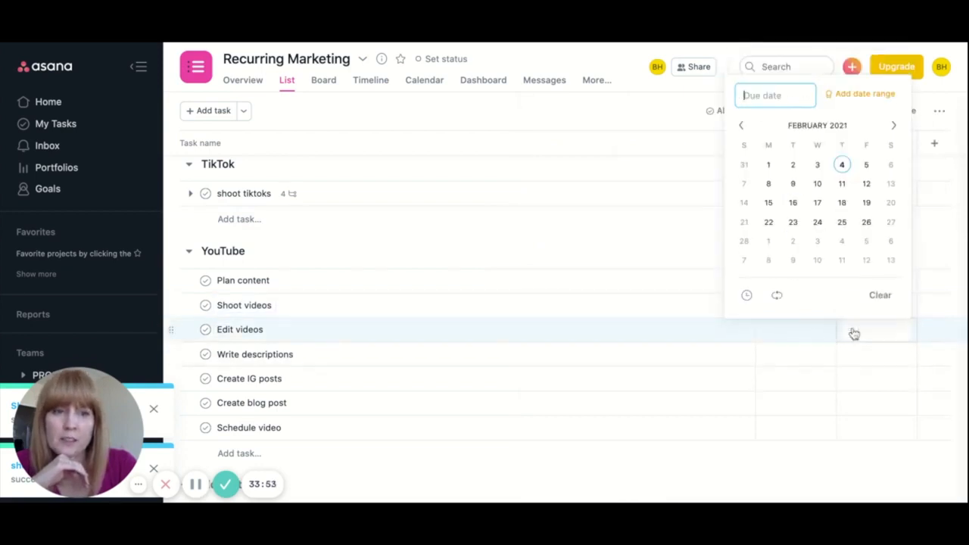
pyautogui.click(817, 183)
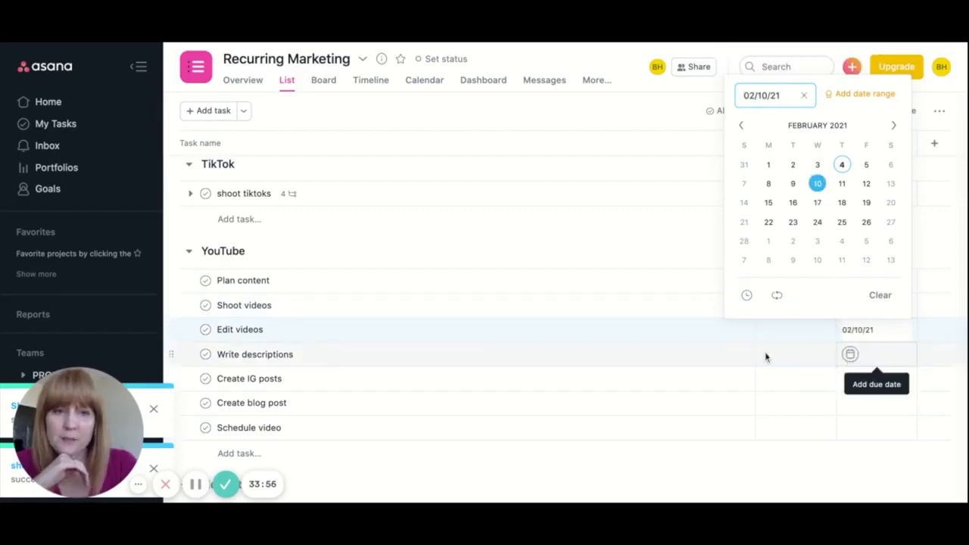
pyautogui.click(851, 355)
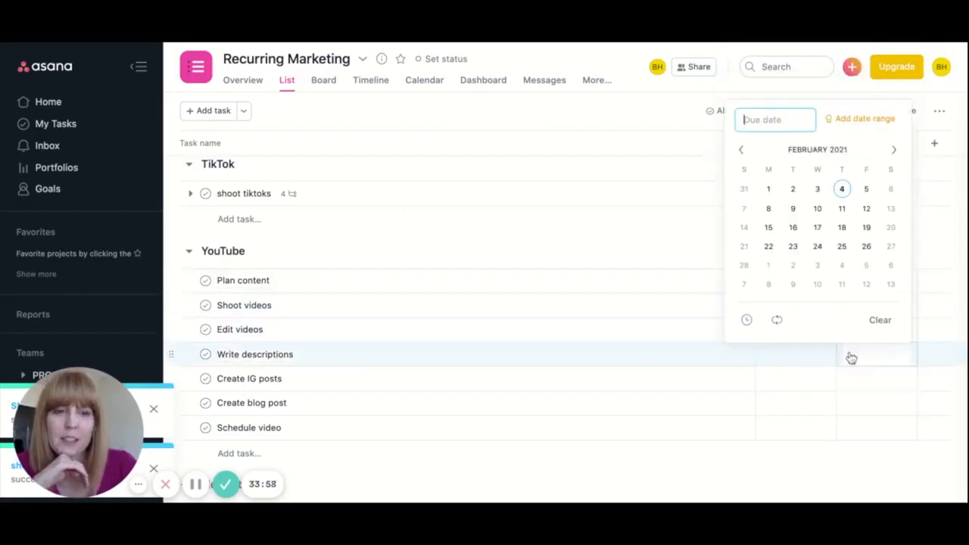
pyautogui.click(817, 209)
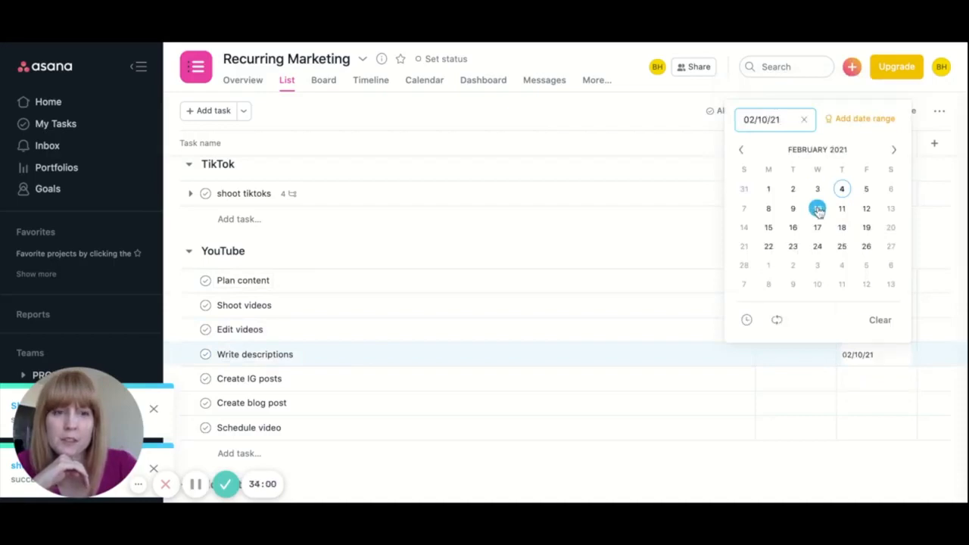
# - Set the due dates of the Create IG posts and Create blog post tasks to February 11, 2021
pyautogui.click(850, 380)
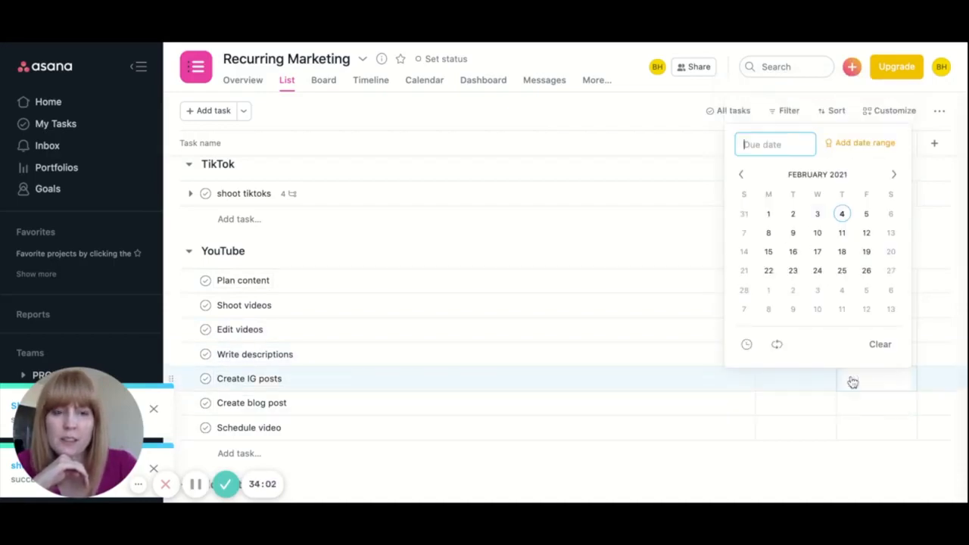
pyautogui.click(843, 234)
pyautogui.click(852, 407)
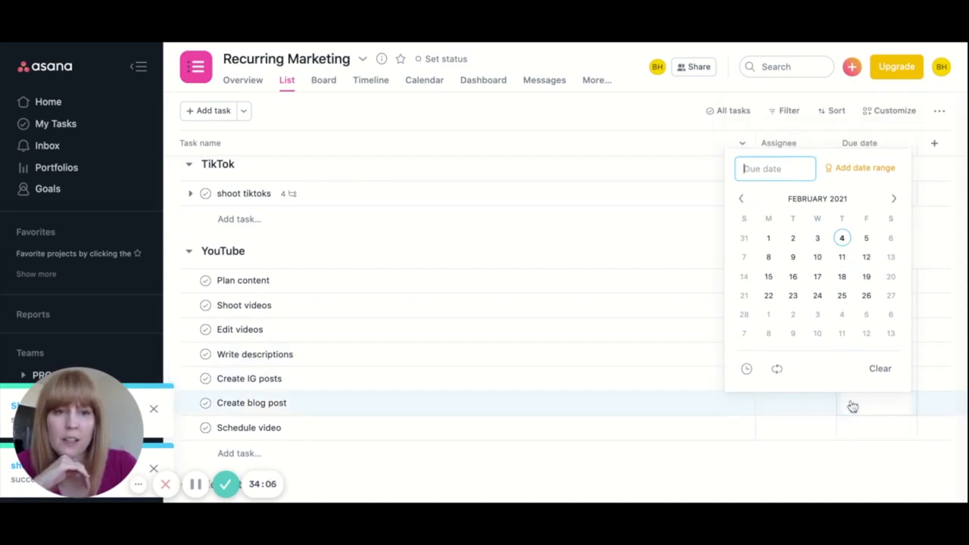
pyautogui.click(842, 257)
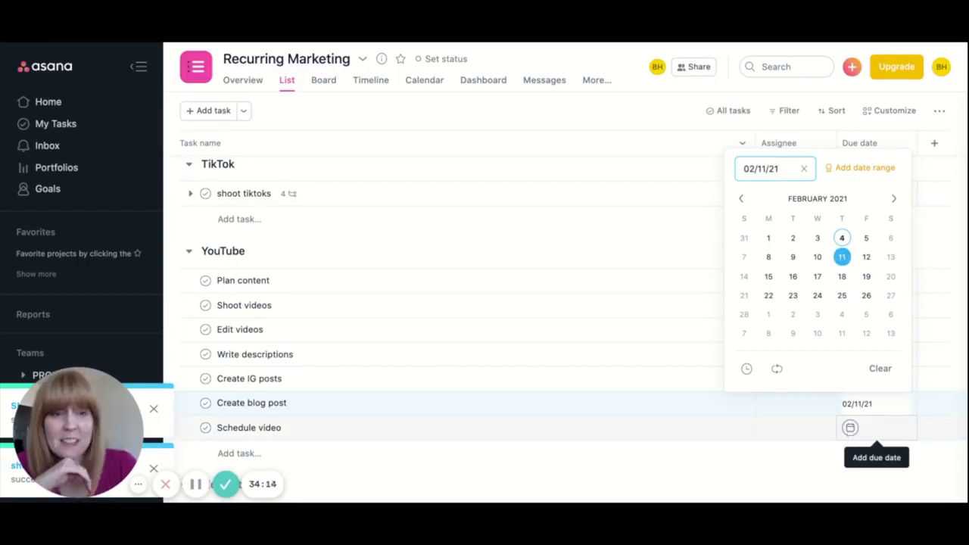
pyautogui.click(850, 428)
pyautogui.click(849, 428)
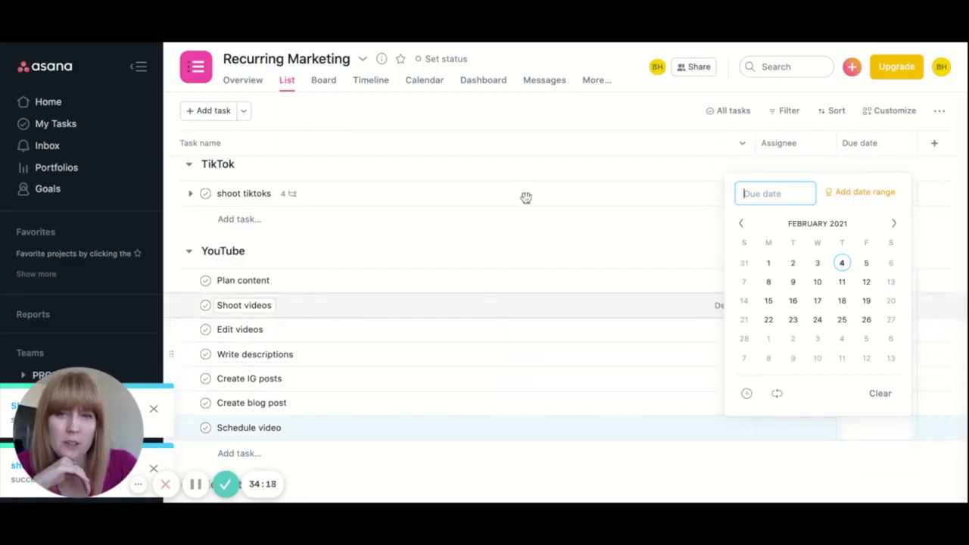
pyautogui.click(523, 236)
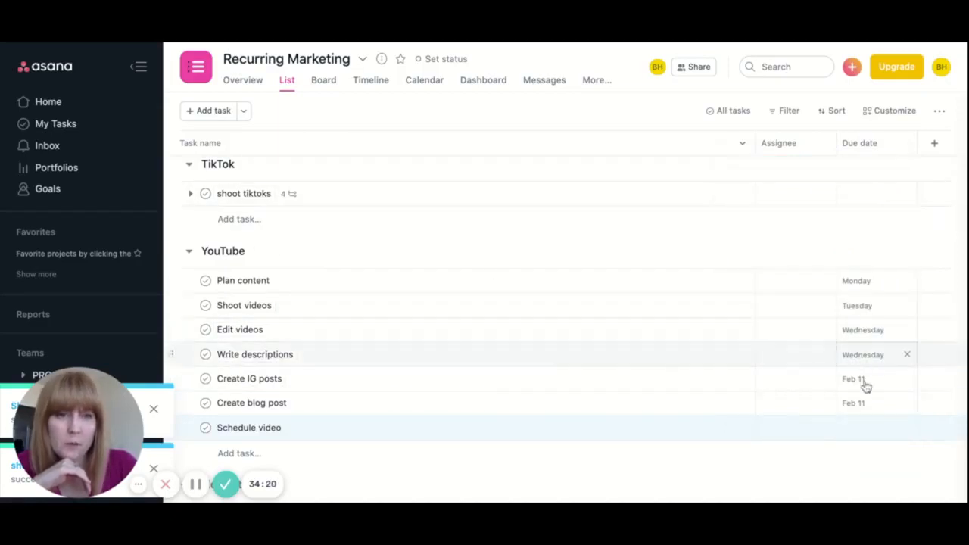
# - Set the Schedule video task's due date to February 10, 2021 and move it directly below Write descriptions
pyautogui.click(850, 429)
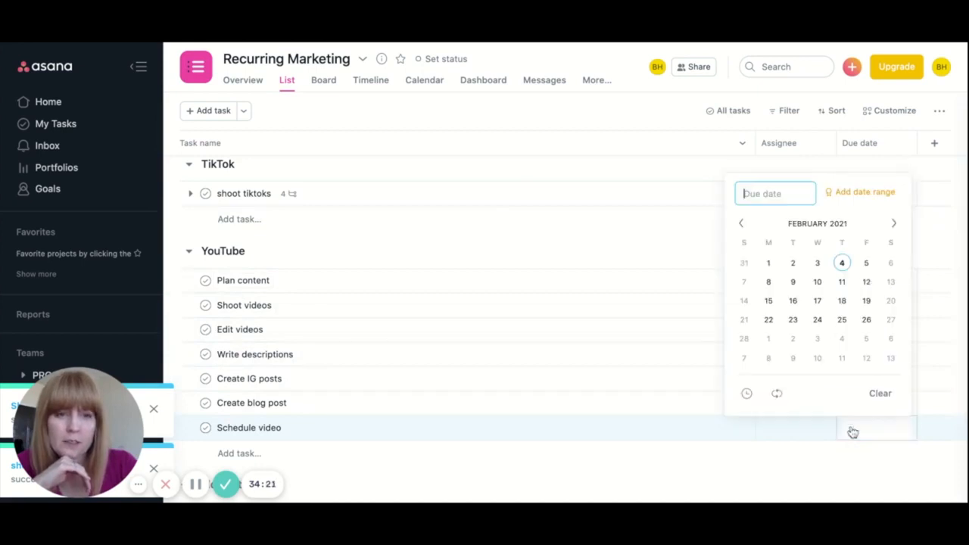
pyautogui.click(817, 281)
pyautogui.click(538, 453)
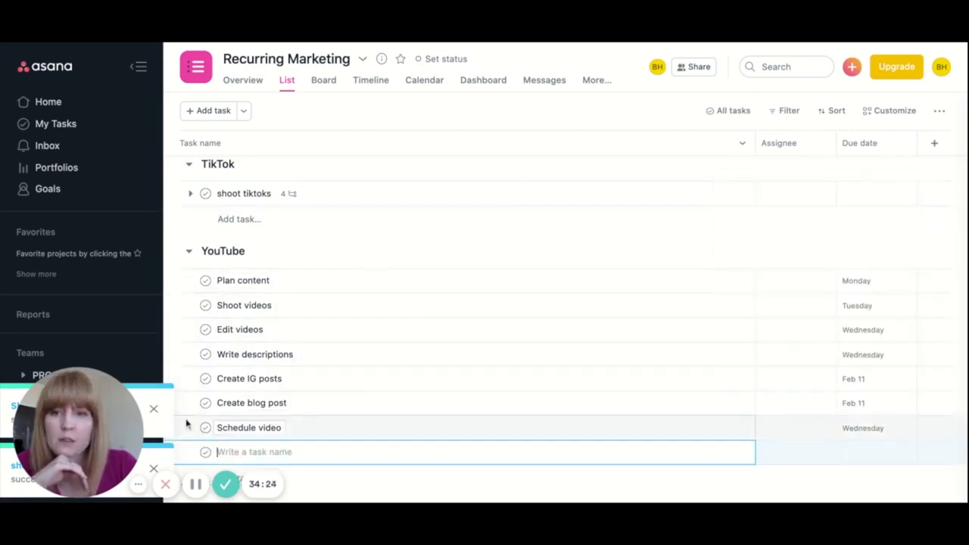
pyautogui.moveTo(180, 426); pyautogui.dragTo(180, 379)
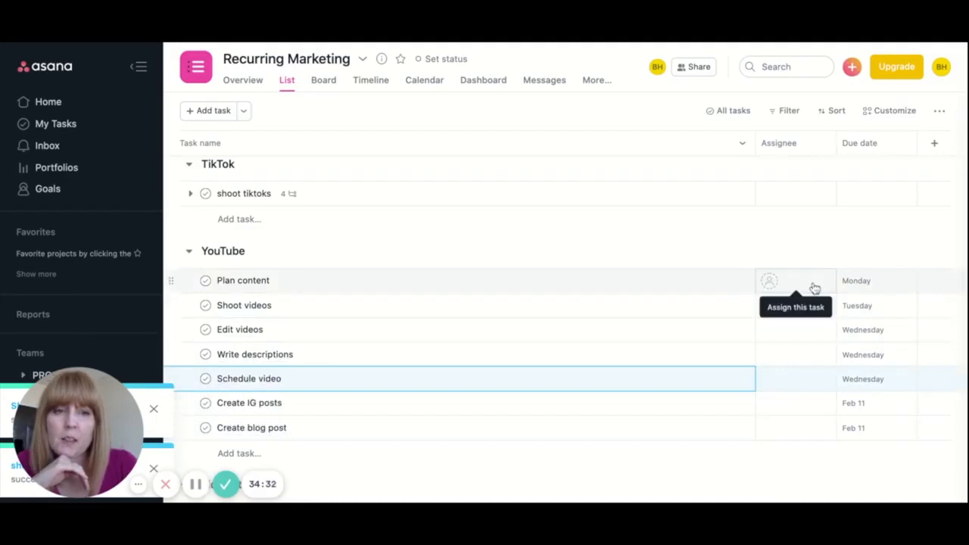
# - Assign the Plan content, Shoot videos and Edit videos tasks in the YouTube section to the account owner
pyautogui.click(767, 280)
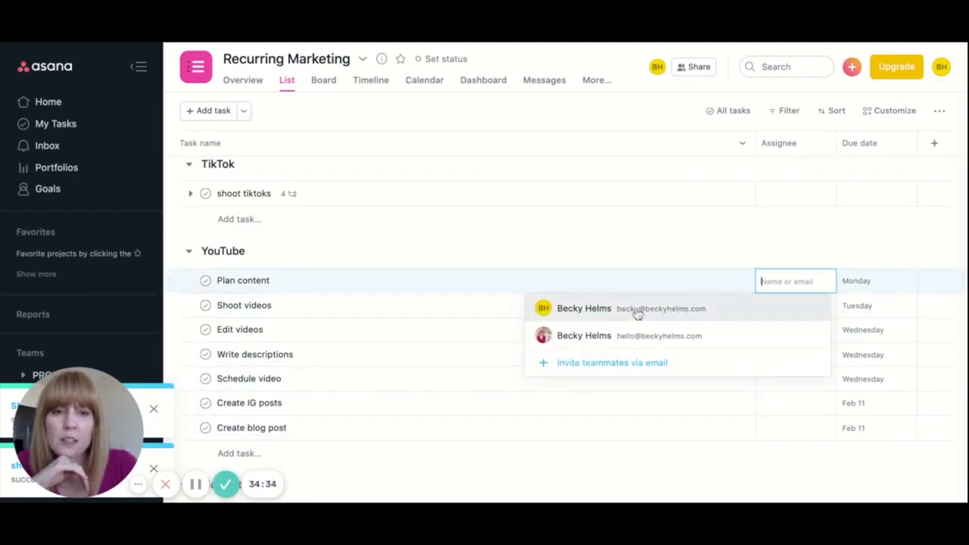
pyautogui.click(637, 310)
pyautogui.click(774, 307)
pyautogui.click(716, 329)
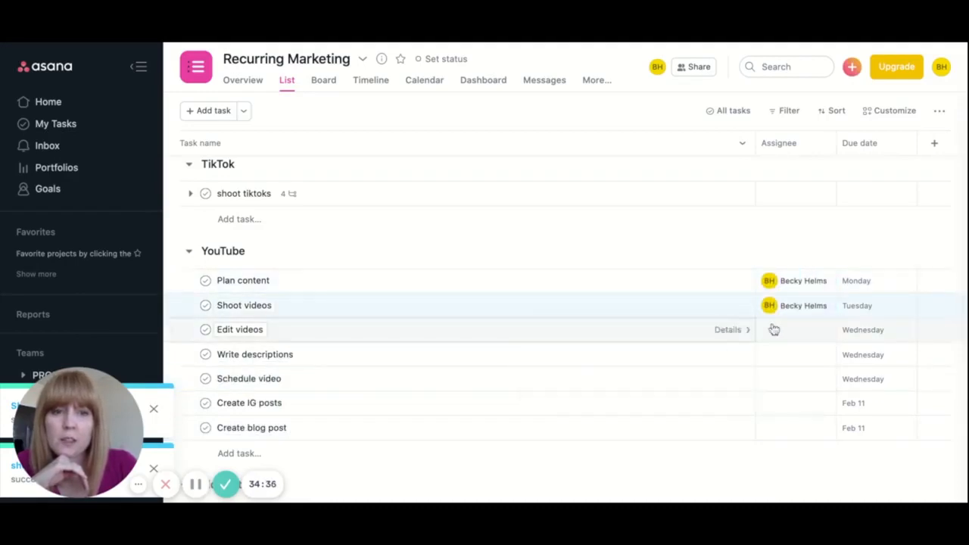
pyautogui.click(773, 329)
pyautogui.click(670, 358)
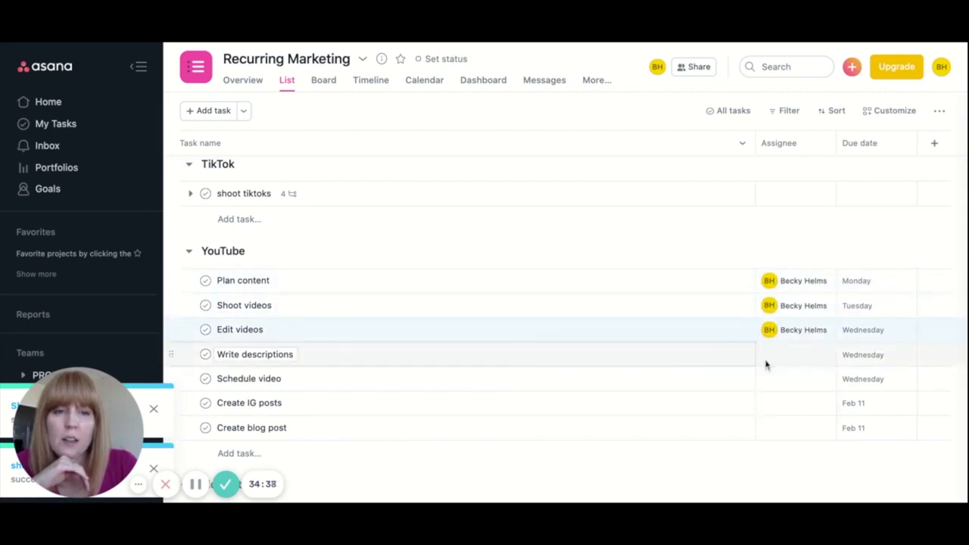
# - Assign the Write descriptions, Schedule video, Create IG posts and Create blog post tasks to the account owner
pyautogui.click(766, 354)
pyautogui.click(684, 381)
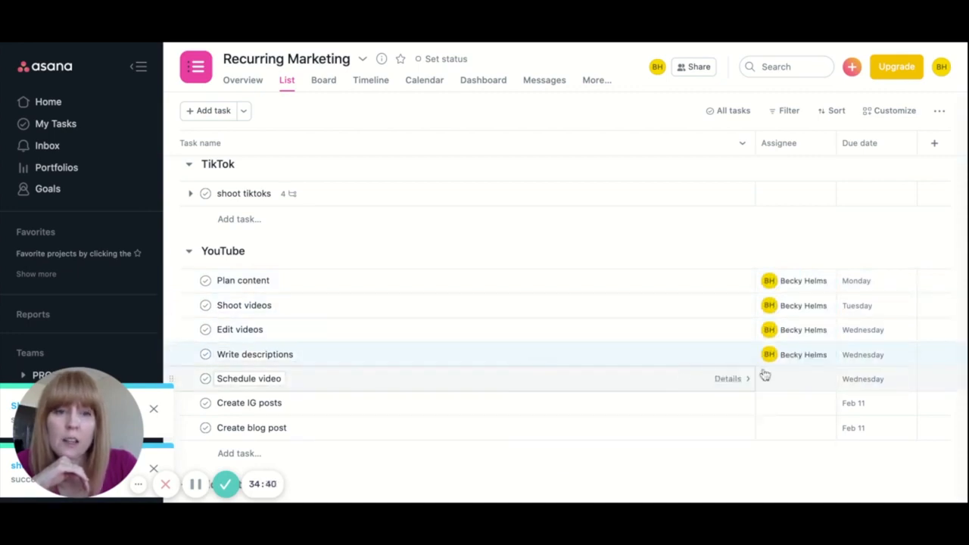
pyautogui.click(770, 379)
pyautogui.click(647, 414)
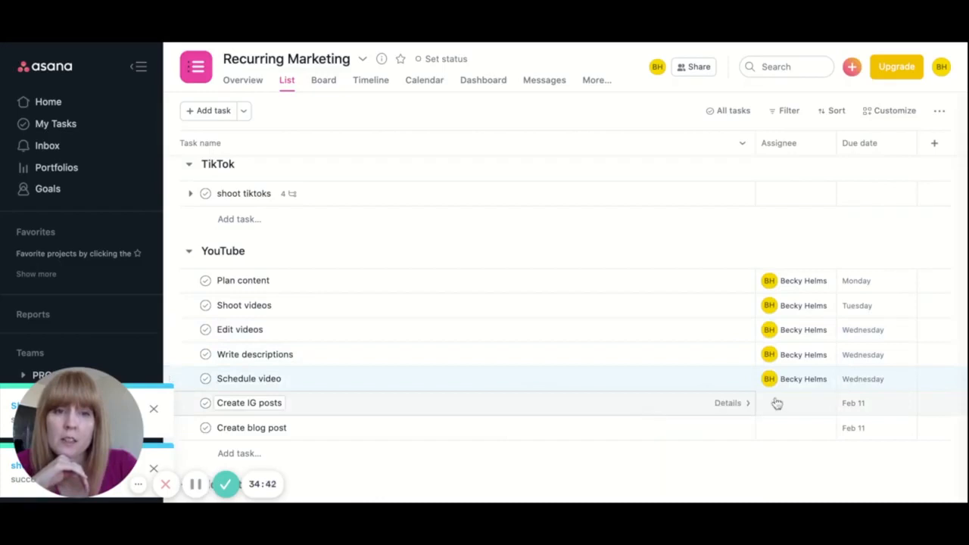
pyautogui.click(771, 403)
pyautogui.click(646, 433)
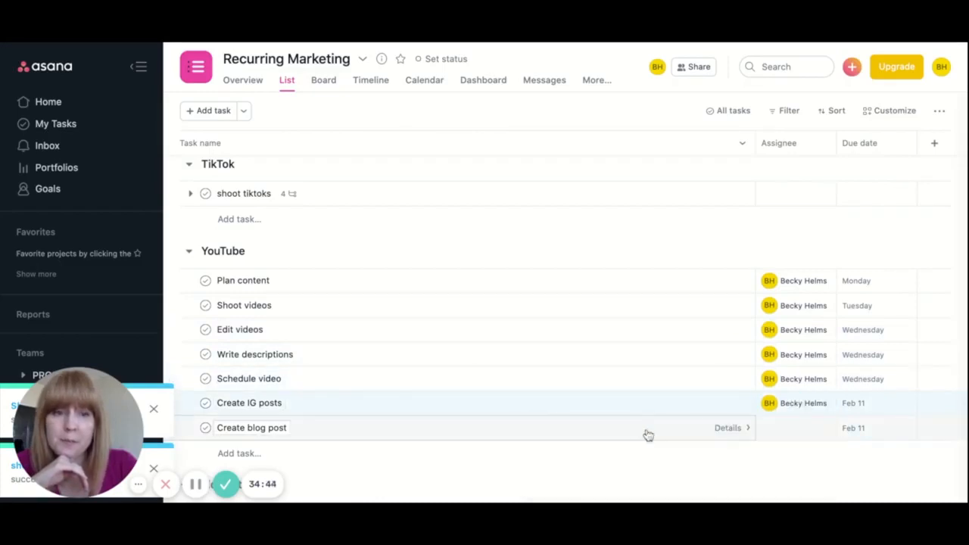
pyautogui.click(771, 429)
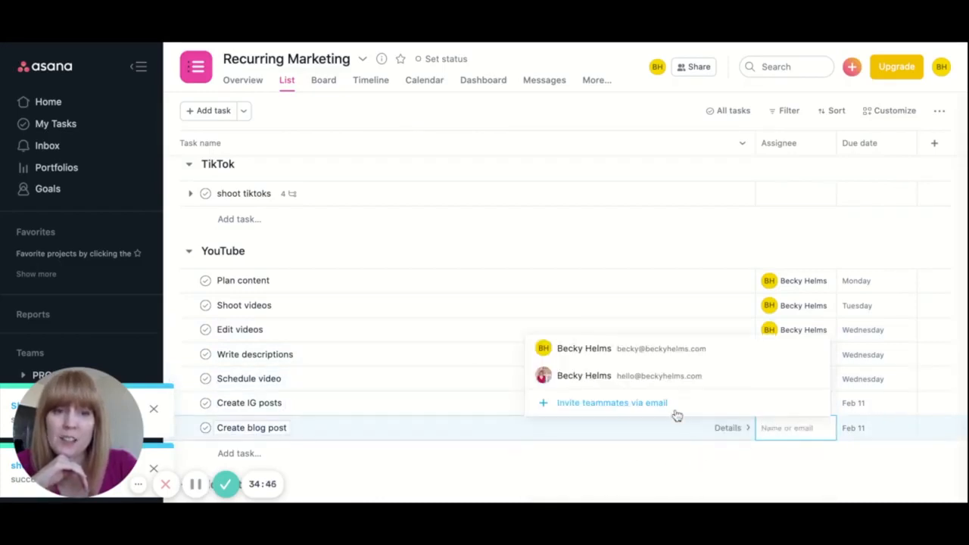
pyautogui.click(655, 349)
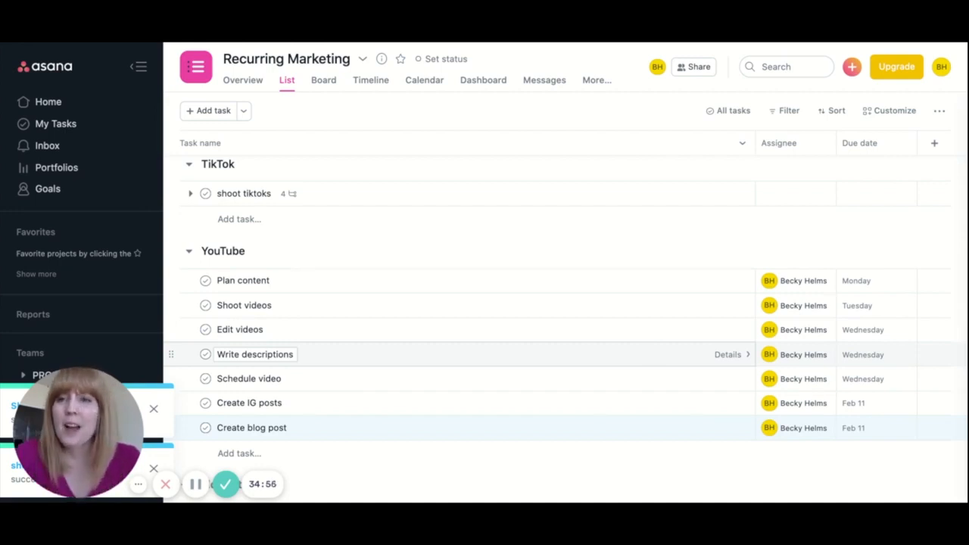
# - Review the account owner's recently assigned tasks from all projects in My Tasks
pyautogui.click(98, 129)
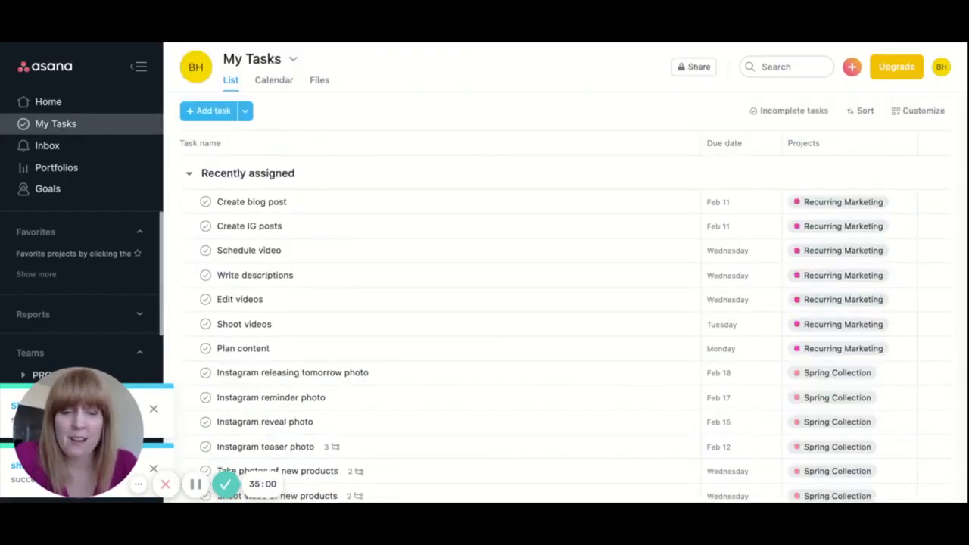
pyautogui.scroll(-5, 555, 290)
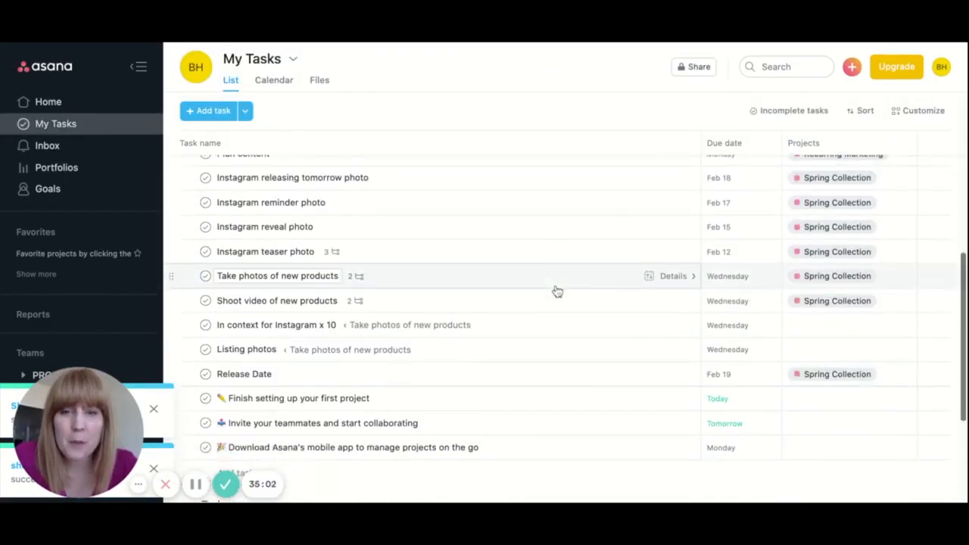
pyautogui.scroll(5, 555, 291)
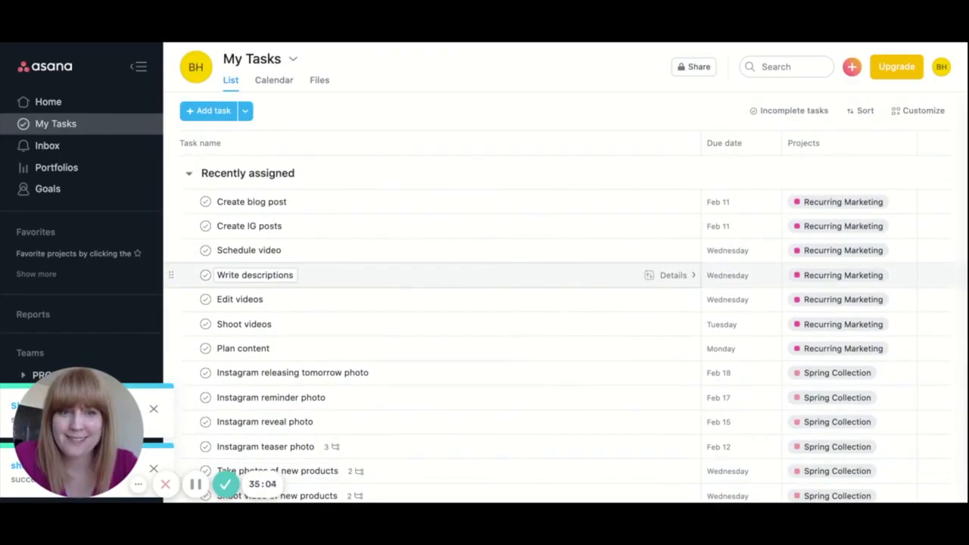